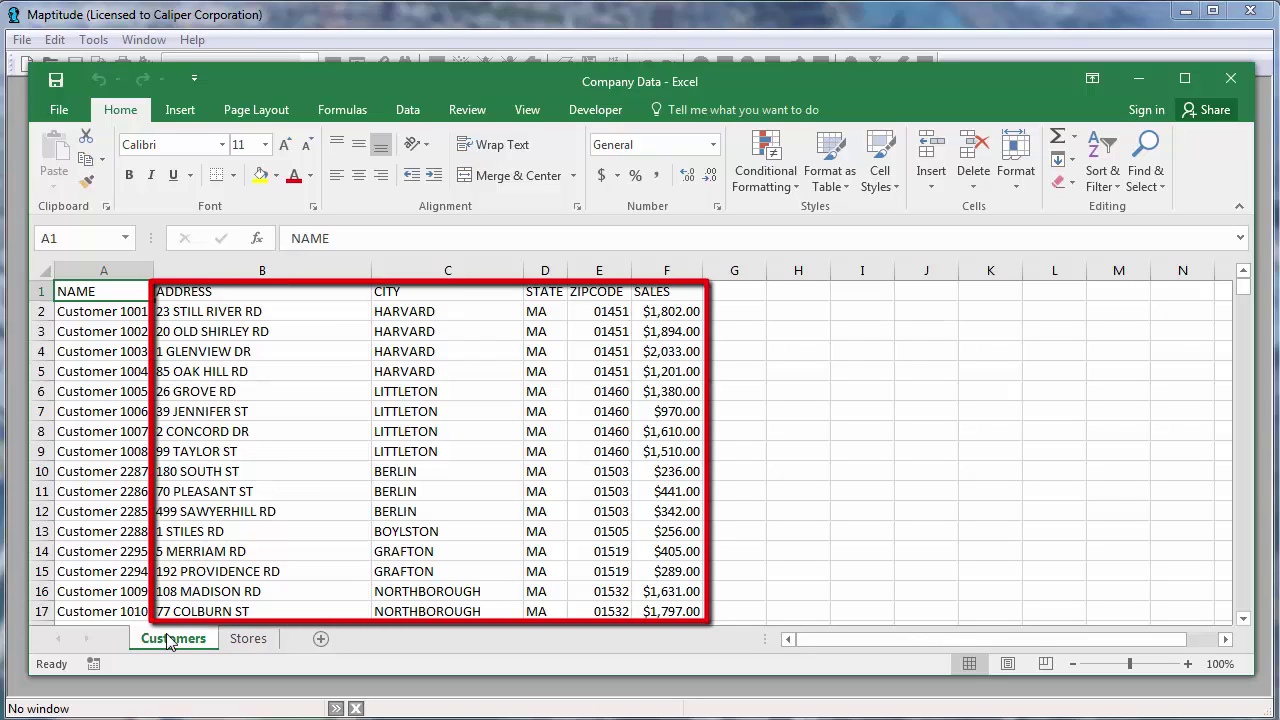
# View the Stores sheet of the Company Data workbook and switch to Maptitude
pyautogui.click(249, 639)
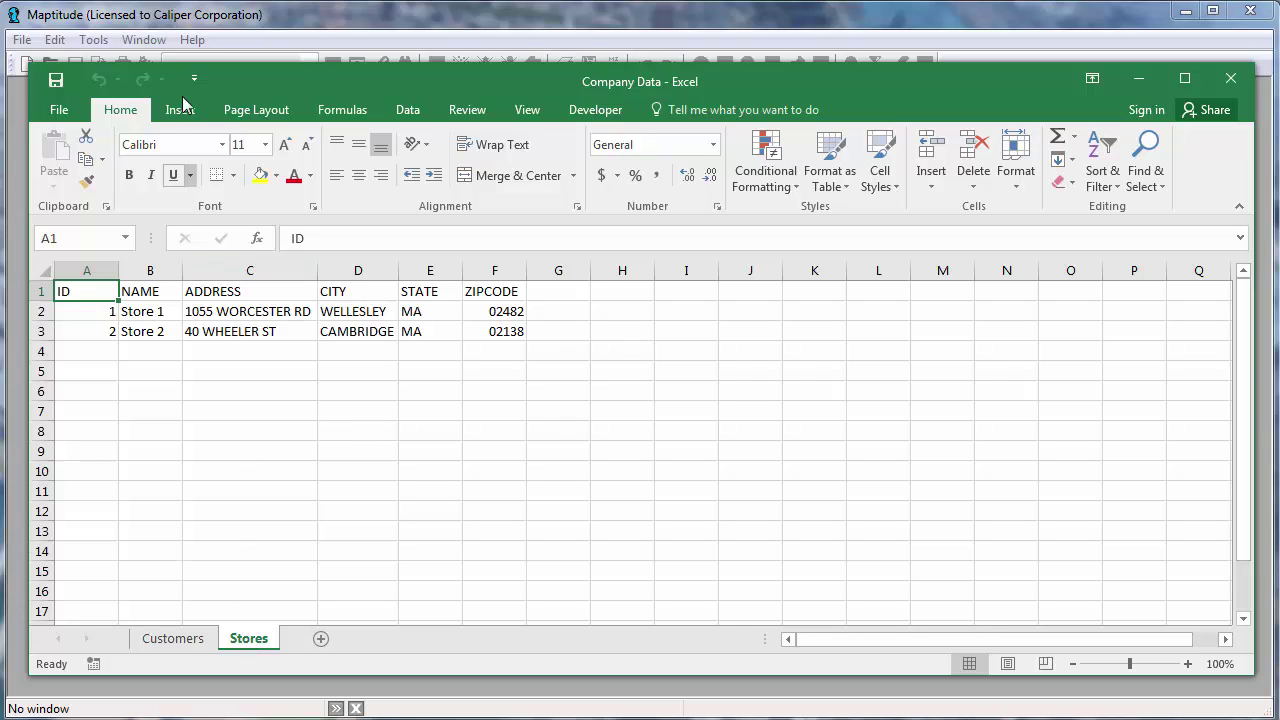
pyautogui.click(155, 22)
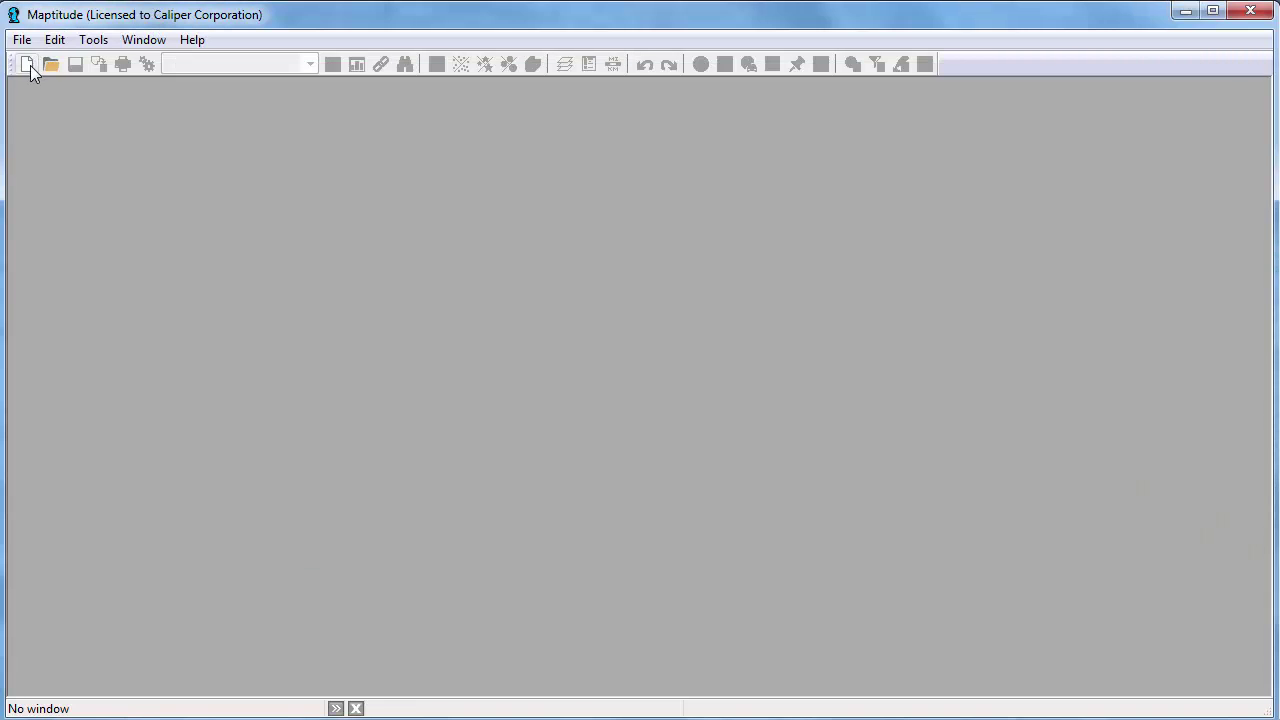
# Start a new map of own data from the Customers sheet of Company Data.xlsx, keeping the USA (HERE) - 2015 Quarter 4 region
pyautogui.click(26, 64)
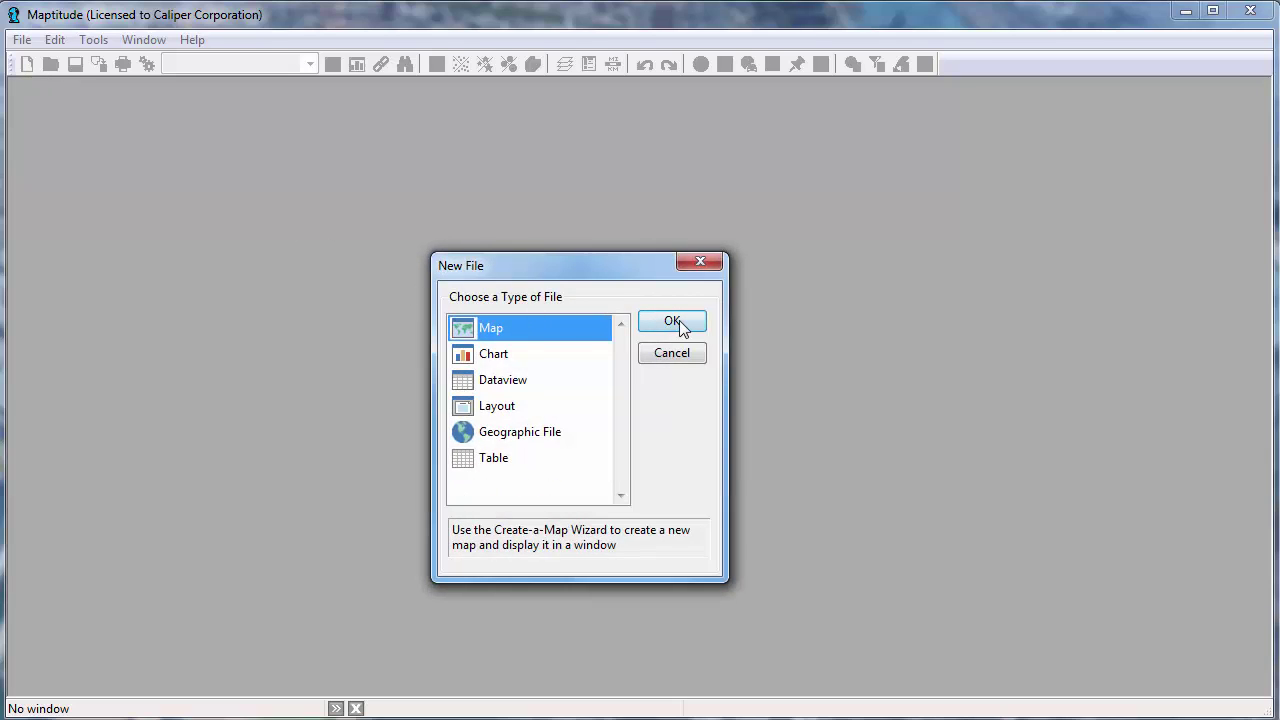
pyautogui.click(677, 322)
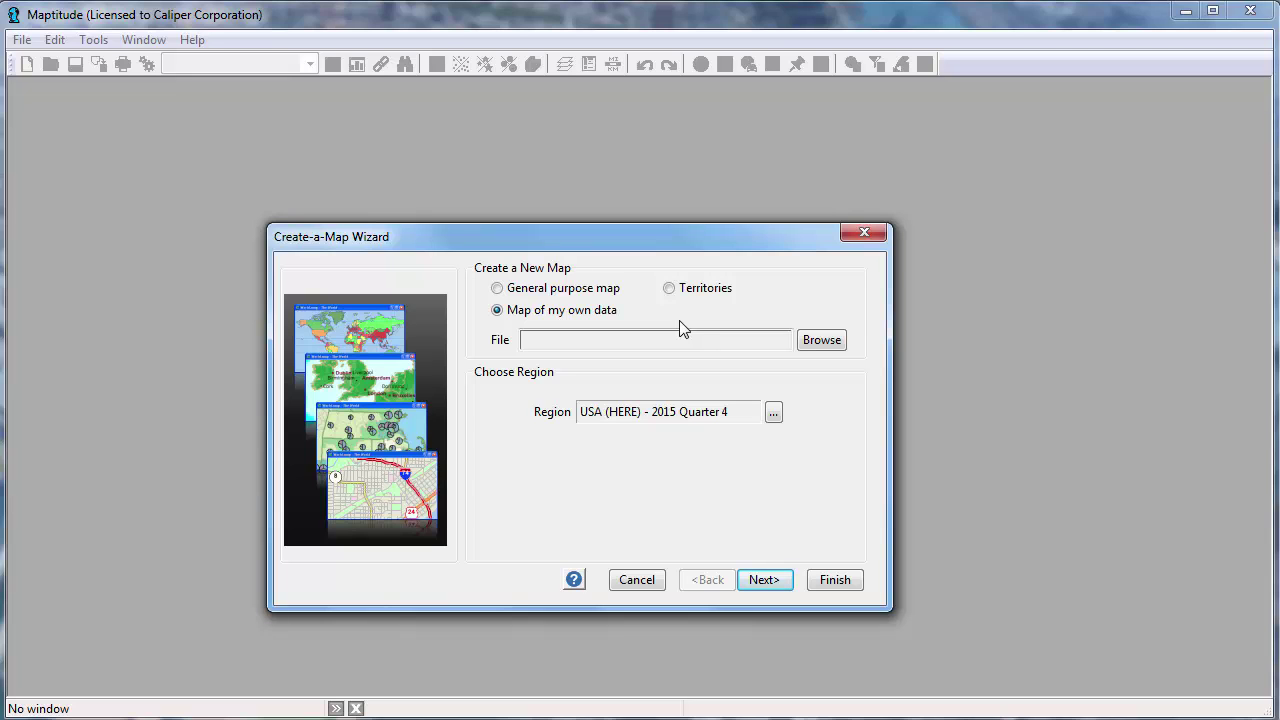
pyautogui.click(818, 340)
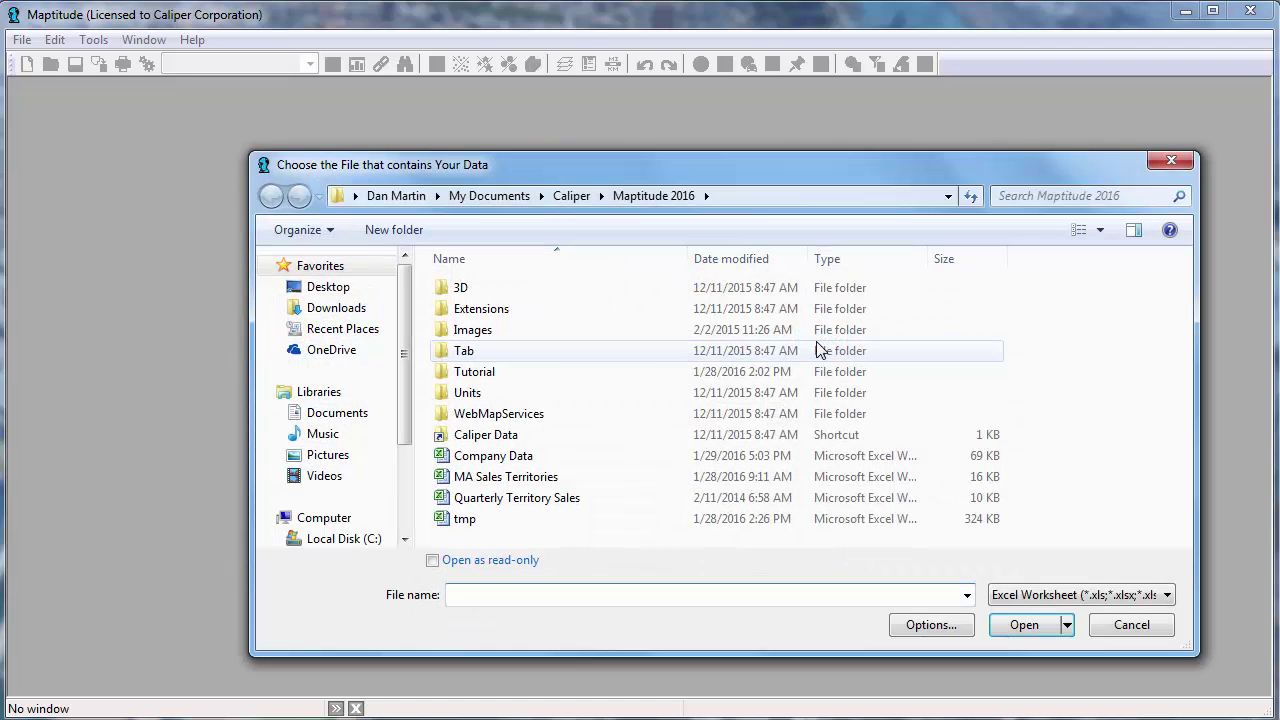
pyautogui.click(640, 456)
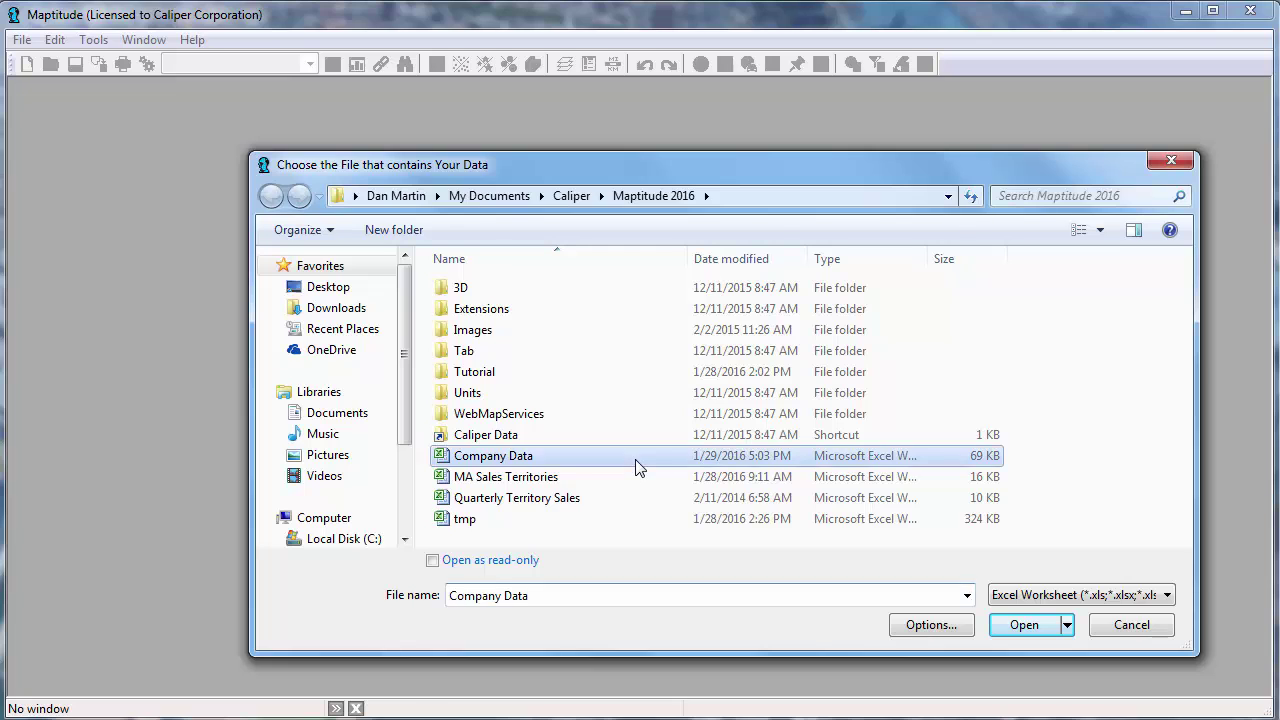
pyautogui.click(1025, 625)
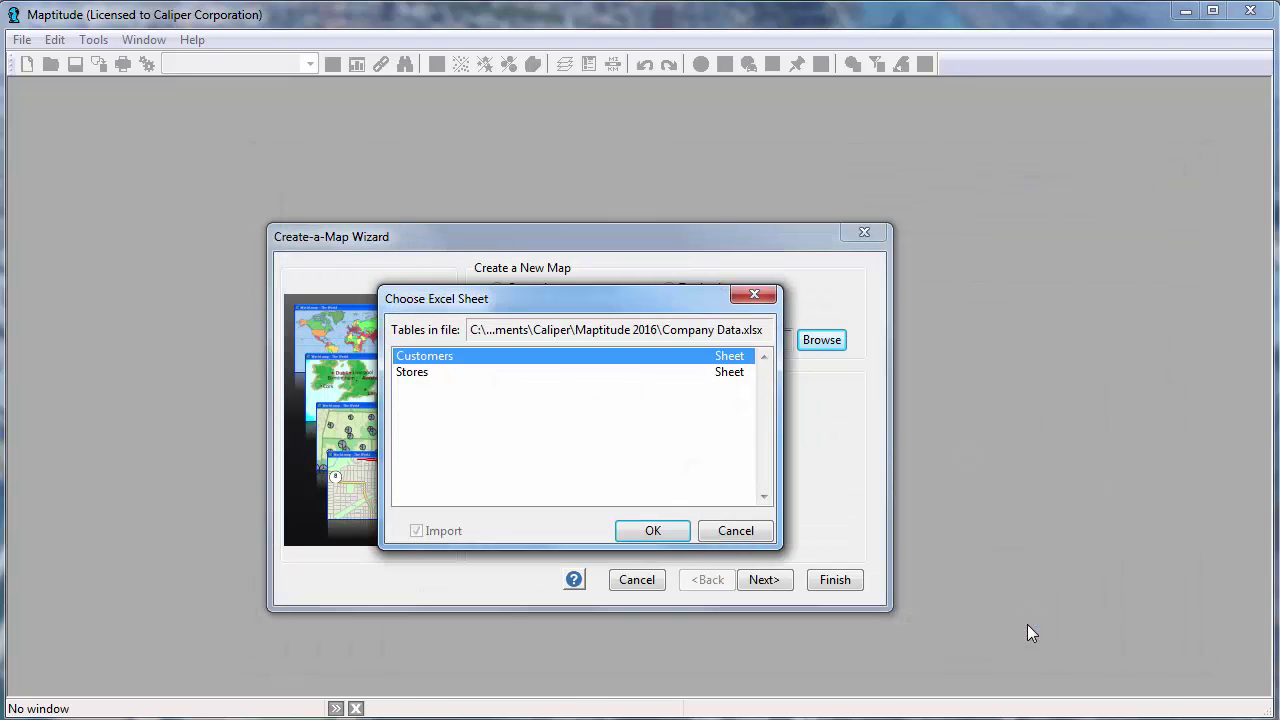
pyautogui.click(662, 533)
pyautogui.click(766, 582)
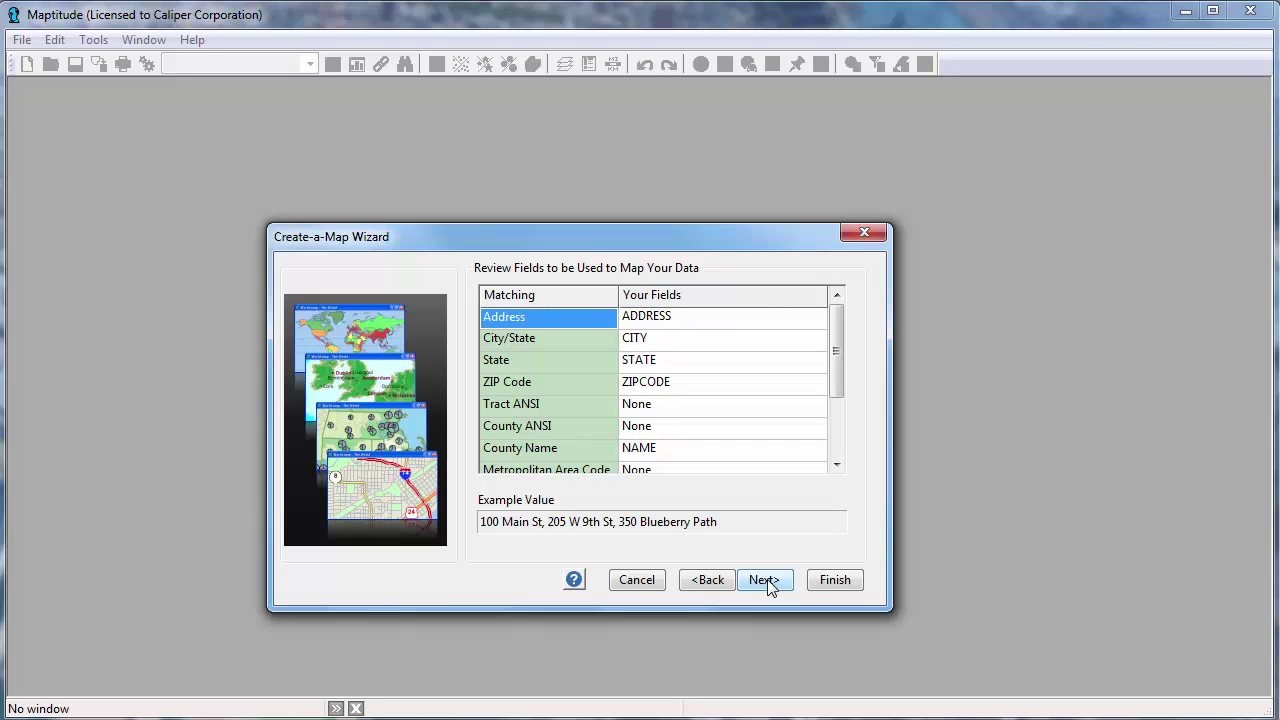
# Accept the suggested field matching and choose to show ZIP Code boundaries with the customer data attached
pyautogui.click(773, 581)
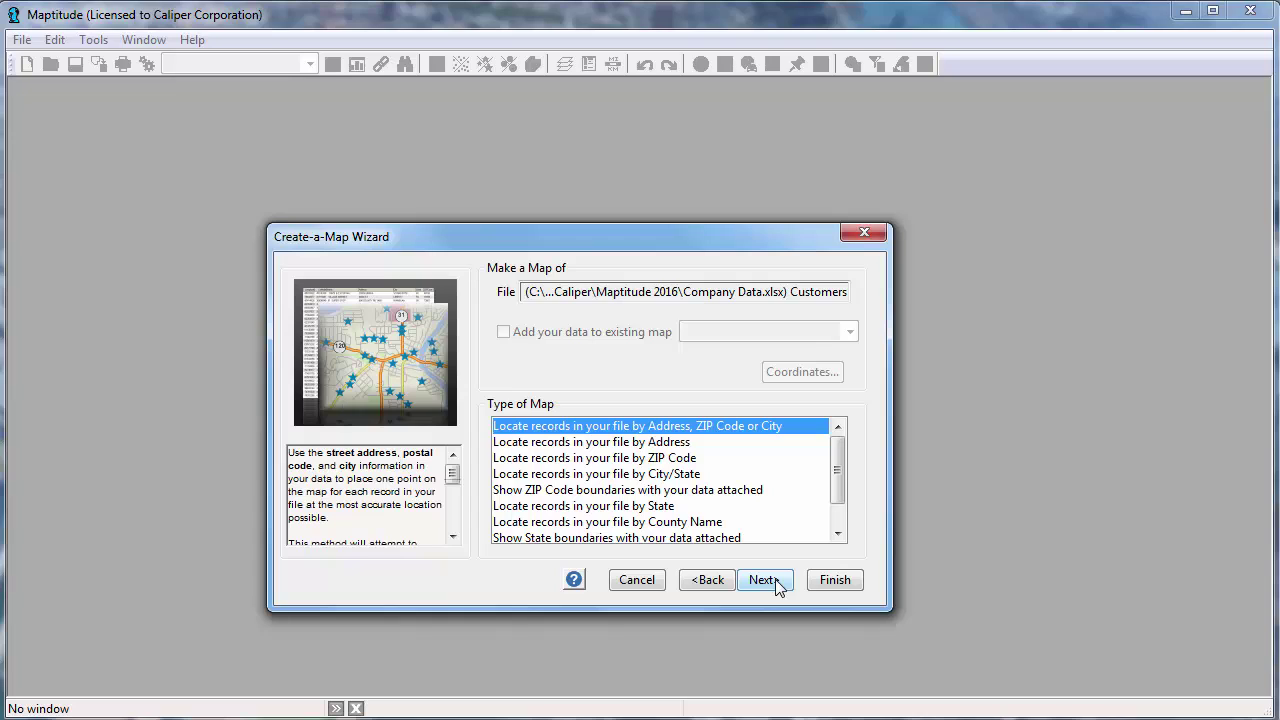
pyautogui.click(710, 492)
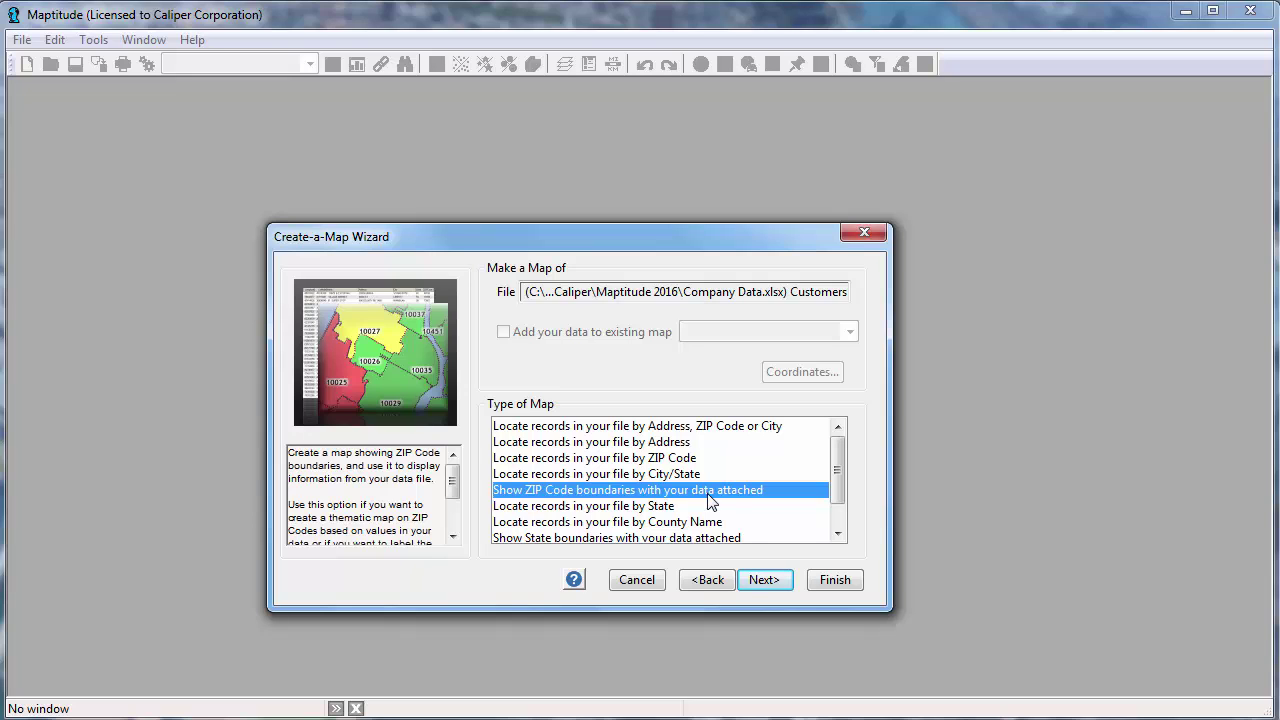
pyautogui.click(765, 578)
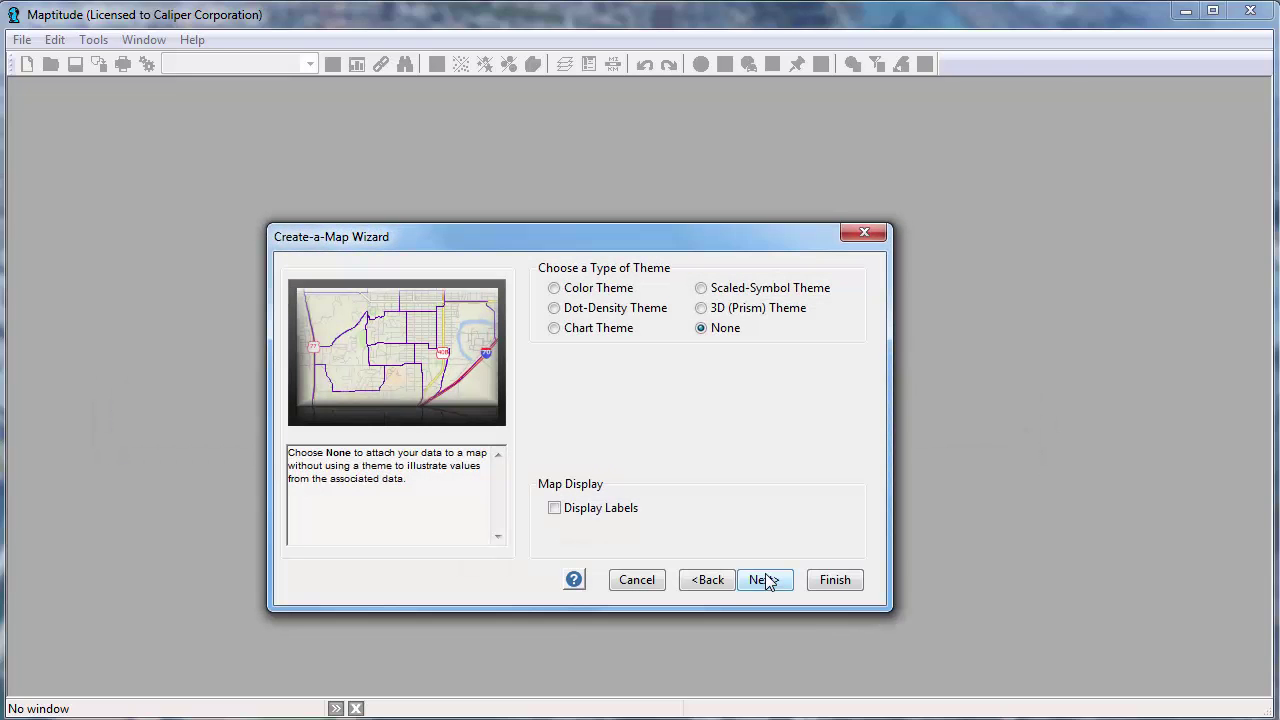
# Apply a Color Theme based on the SALES field and create the ZIP Code map
pyautogui.click(612, 290)
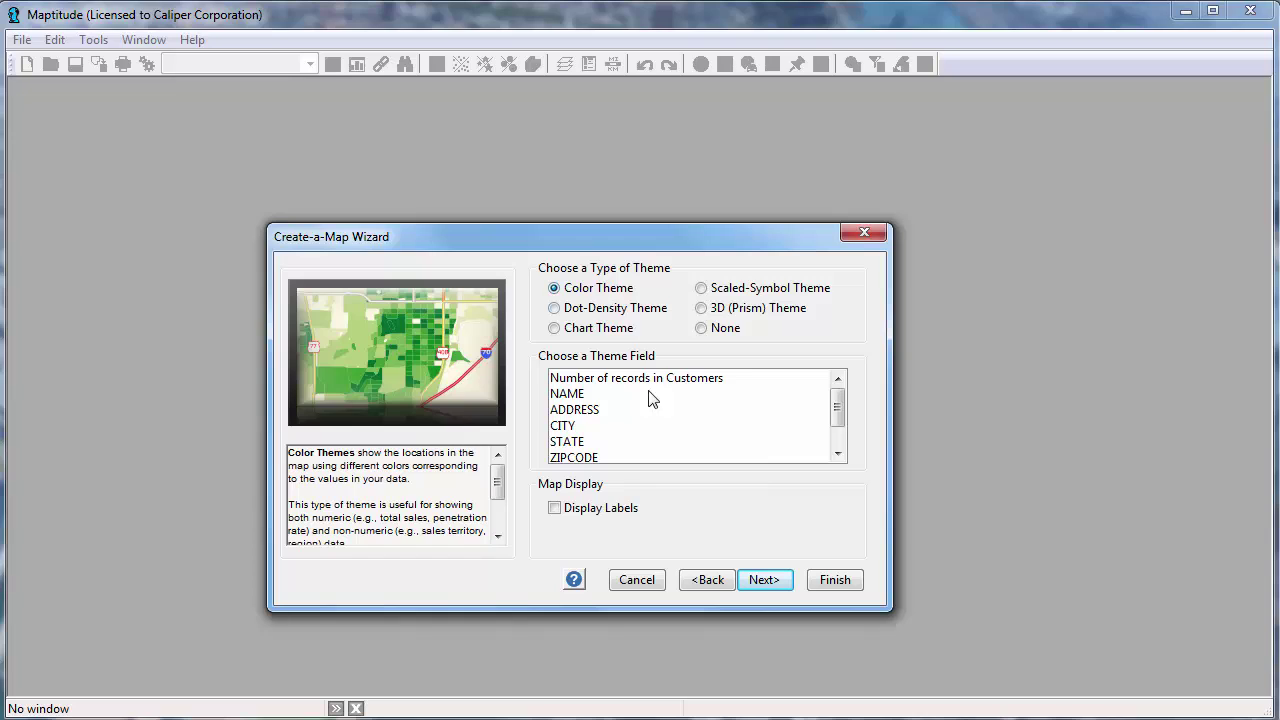
pyautogui.scroll(-1, 836, 445)
pyautogui.click(785, 443)
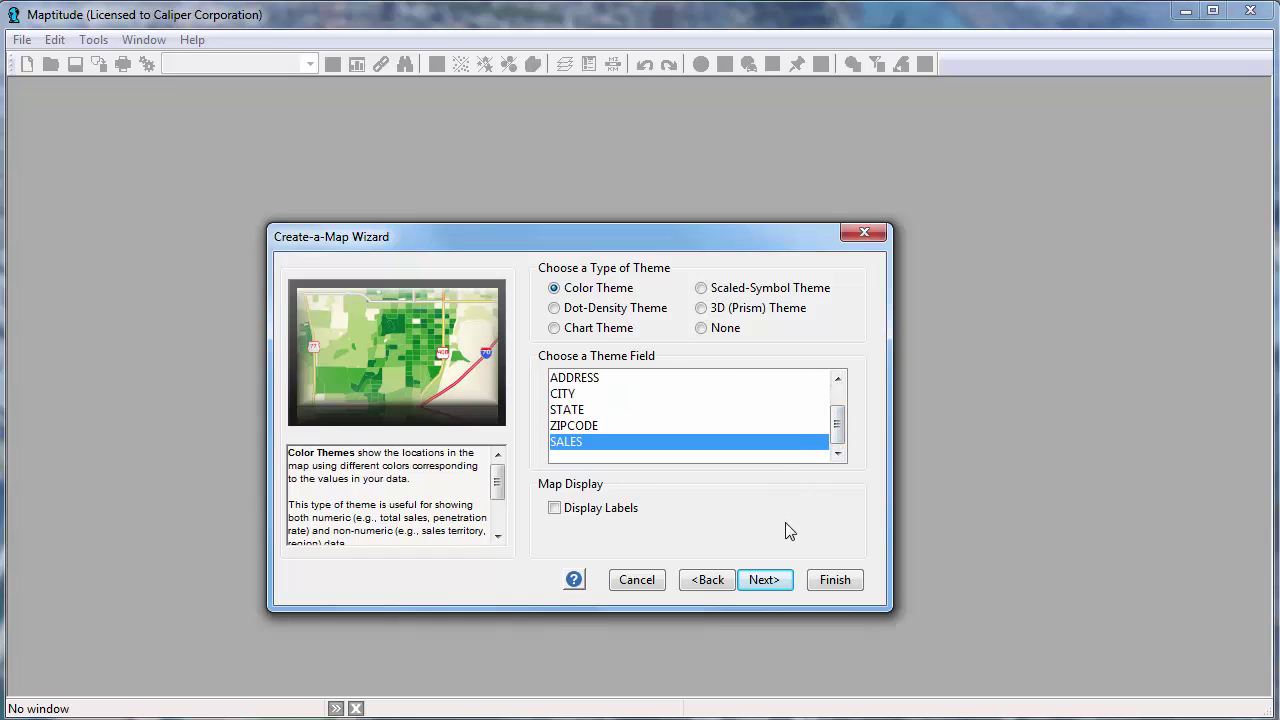
pyautogui.click(777, 578)
pyautogui.click(820, 580)
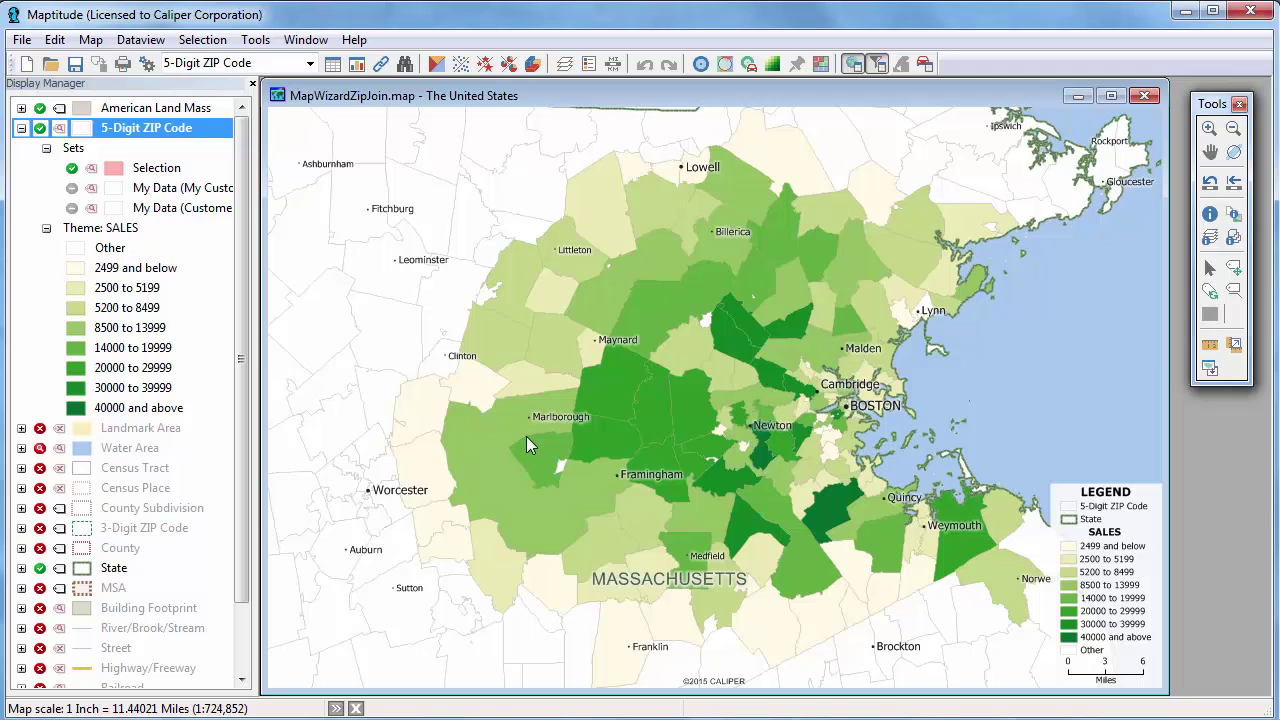
# Start mapping the Customers sheet by Address, ZIP Code or City, adding the data to the existing The United States map
pyautogui.click(30, 64)
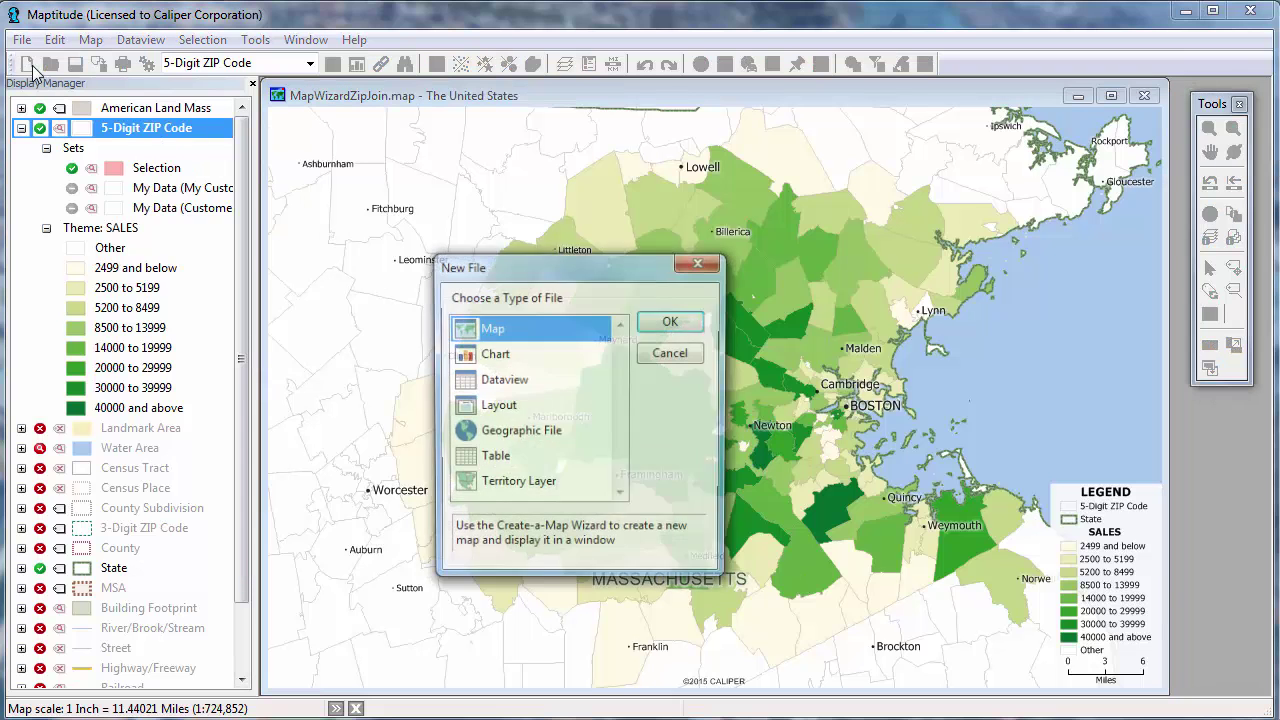
pyautogui.click(648, 329)
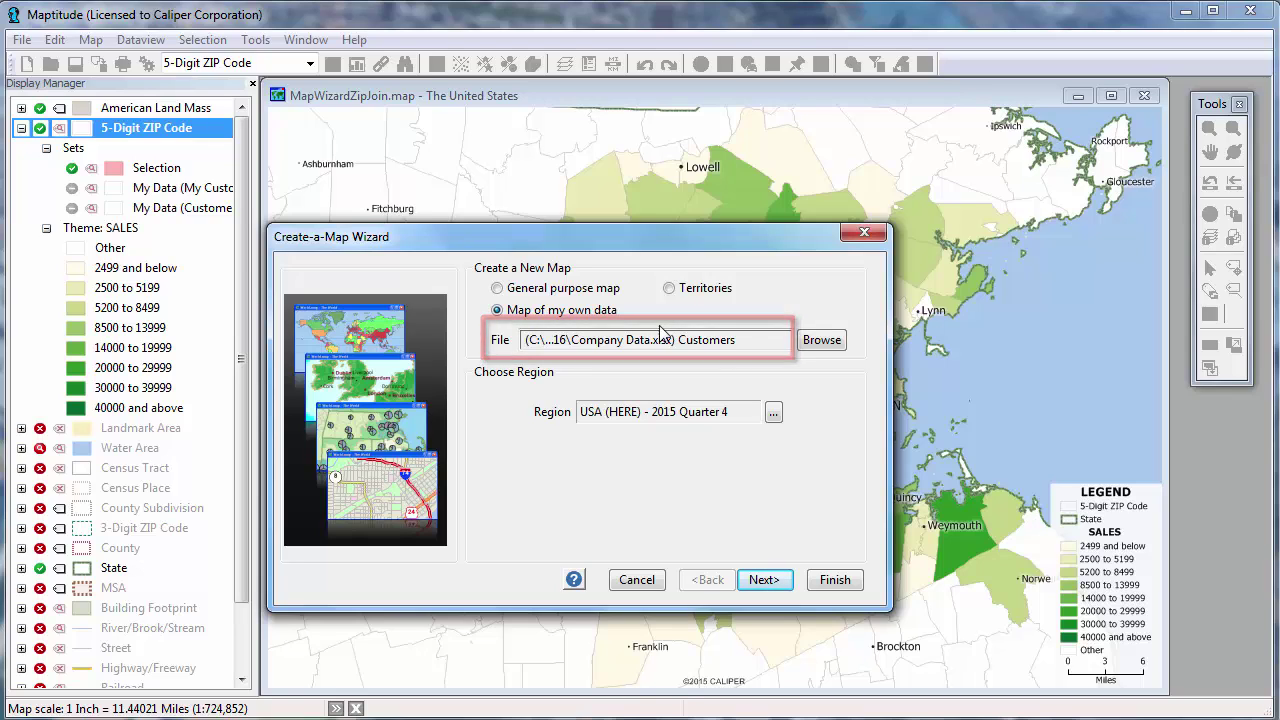
pyautogui.click(764, 580)
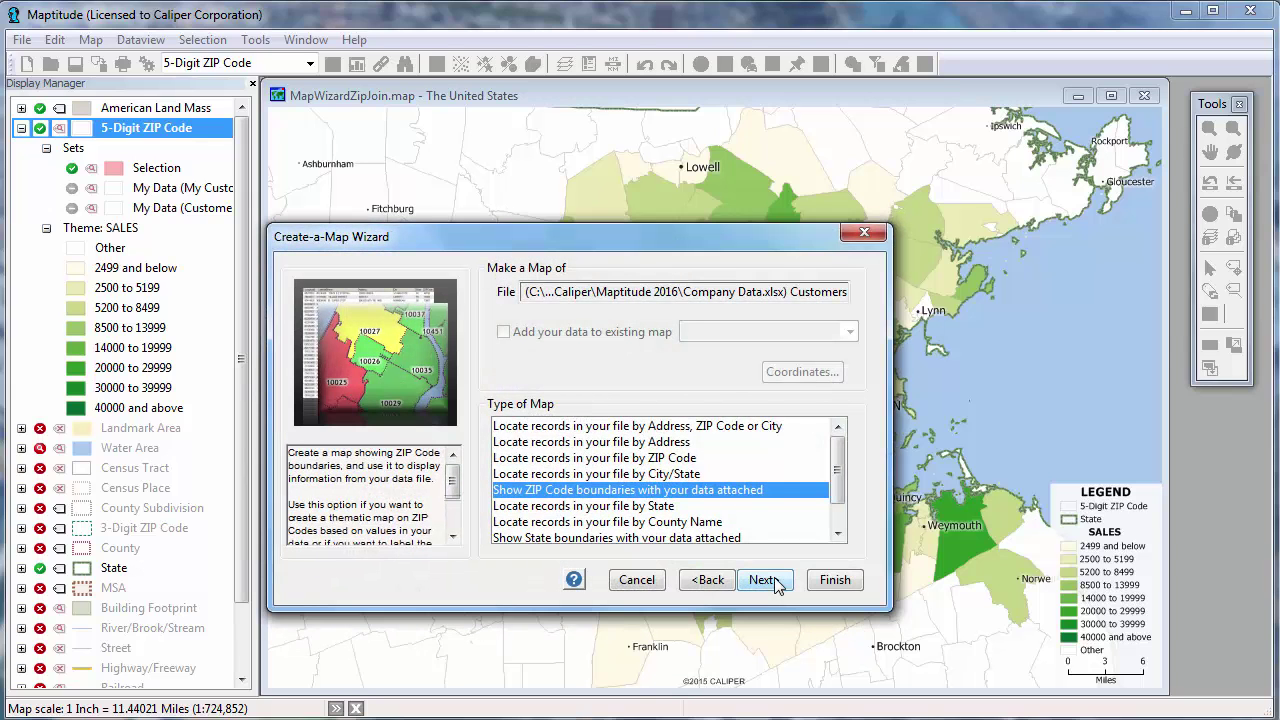
pyautogui.click(724, 426)
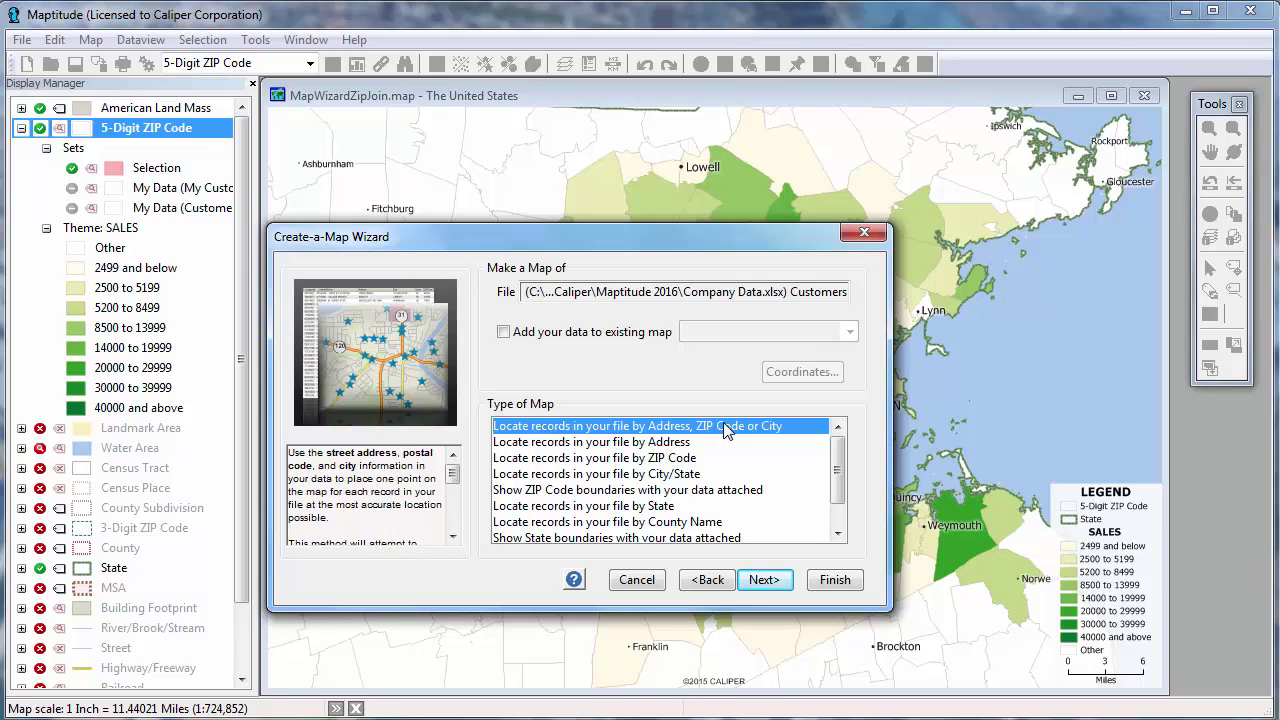
pyautogui.click(504, 332)
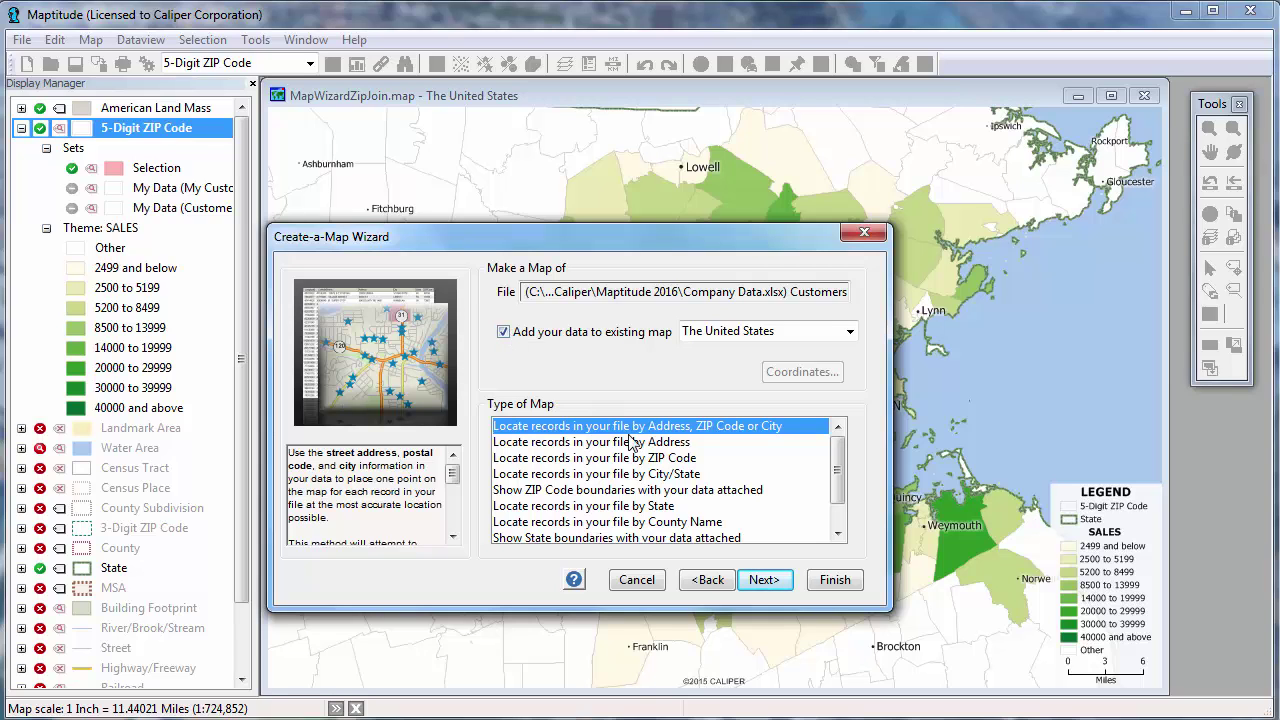
# Let Maptitude create the record IDs and save the customer locations as a geographic file named Customers
pyautogui.click(763, 580)
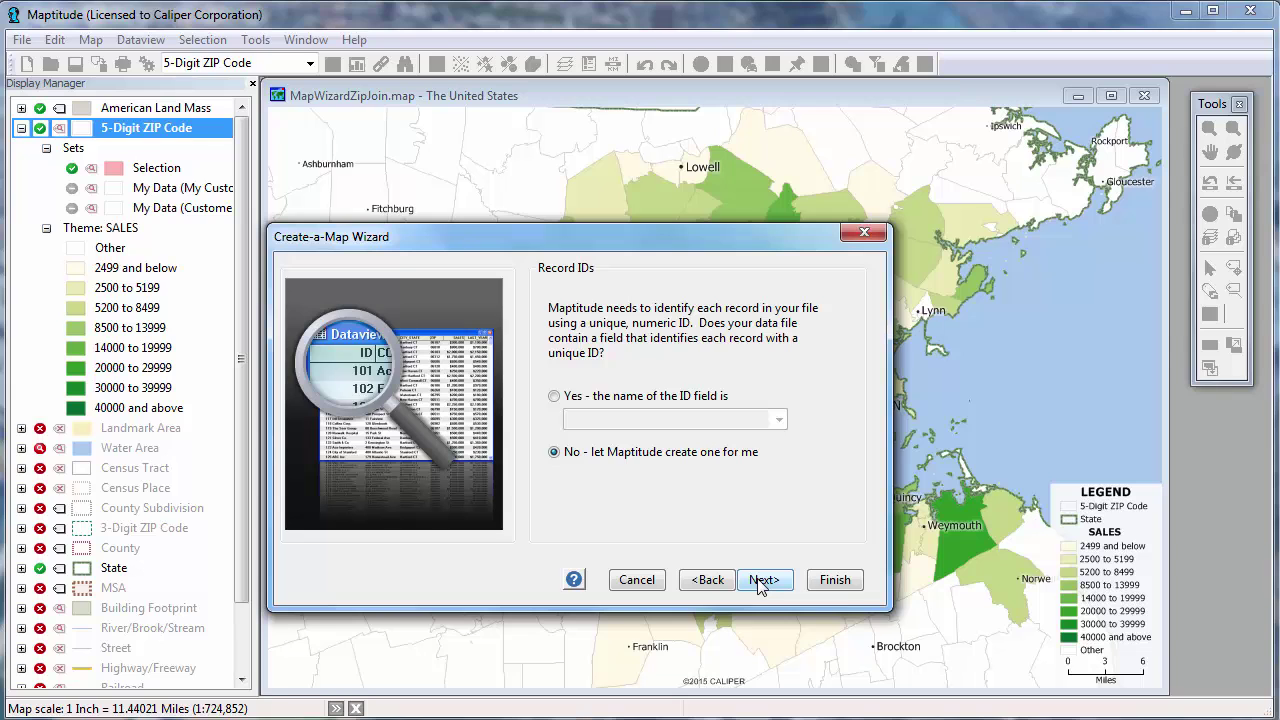
pyautogui.click(763, 582)
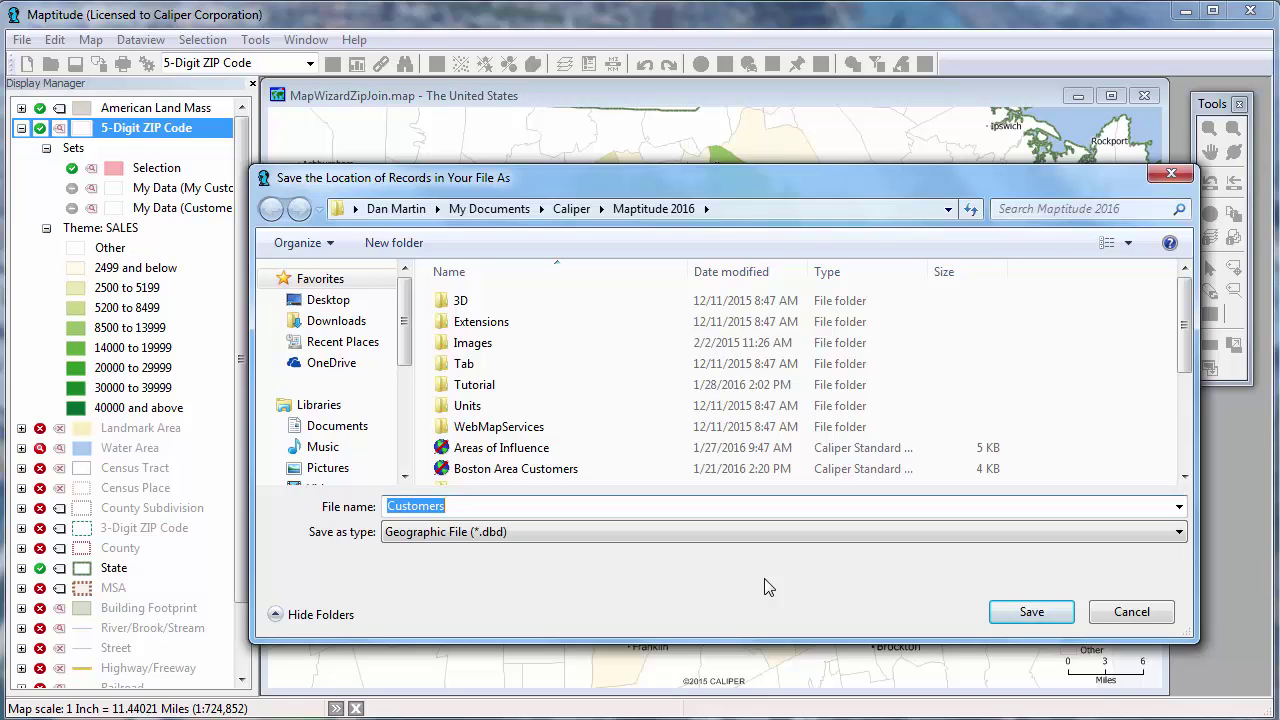
pyautogui.click(1029, 612)
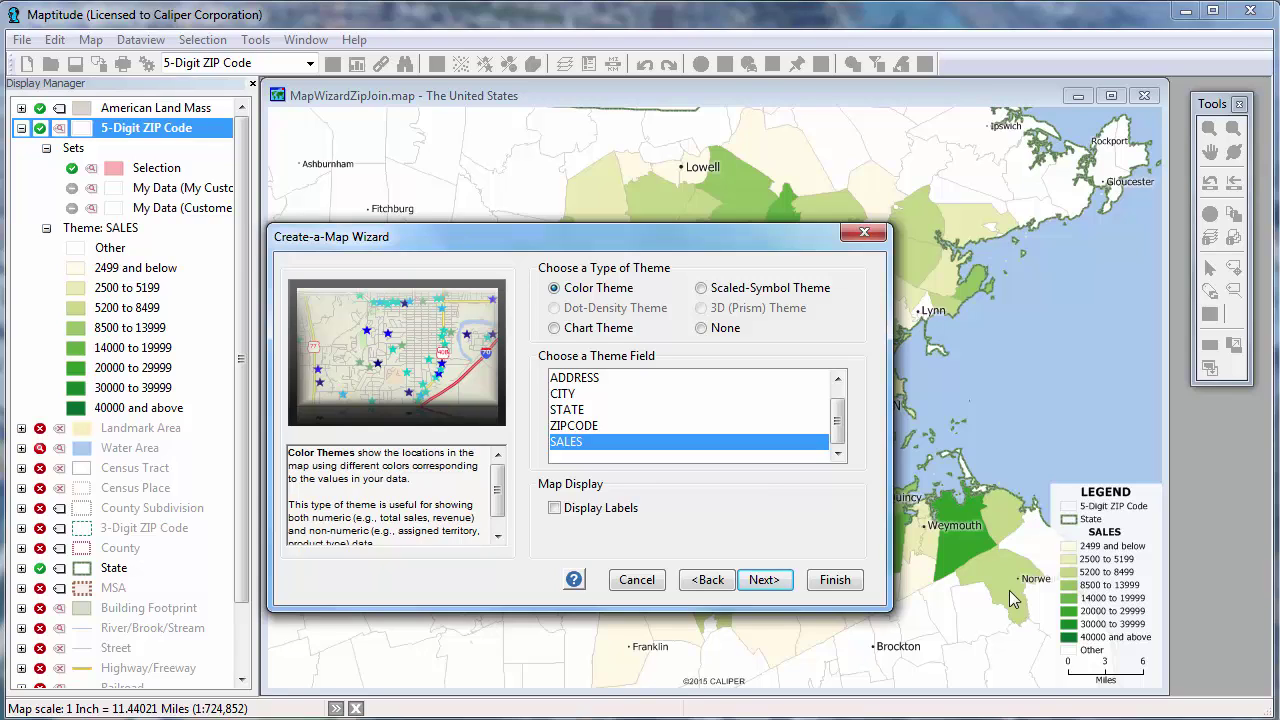
# Give the customer points a Scaled-Symbol Theme on SALES without any analysis, create the layer and dismiss the locating results
pyautogui.click(702, 289)
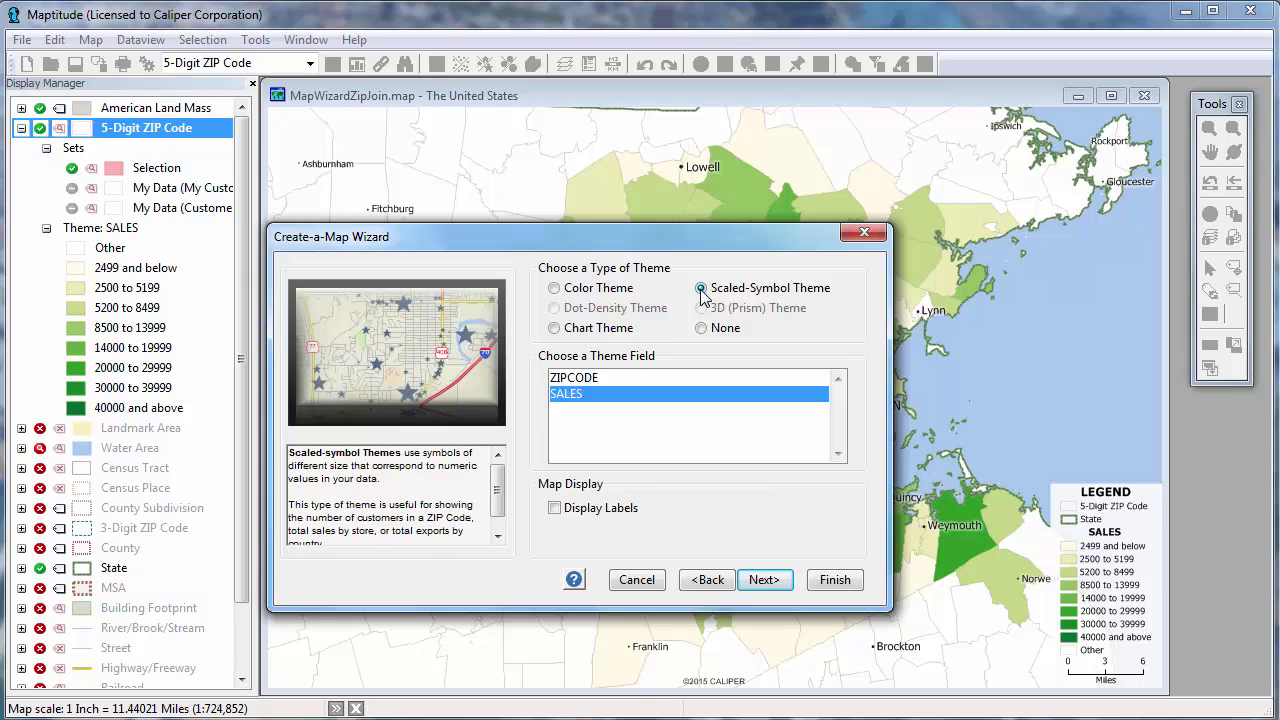
pyautogui.click(776, 578)
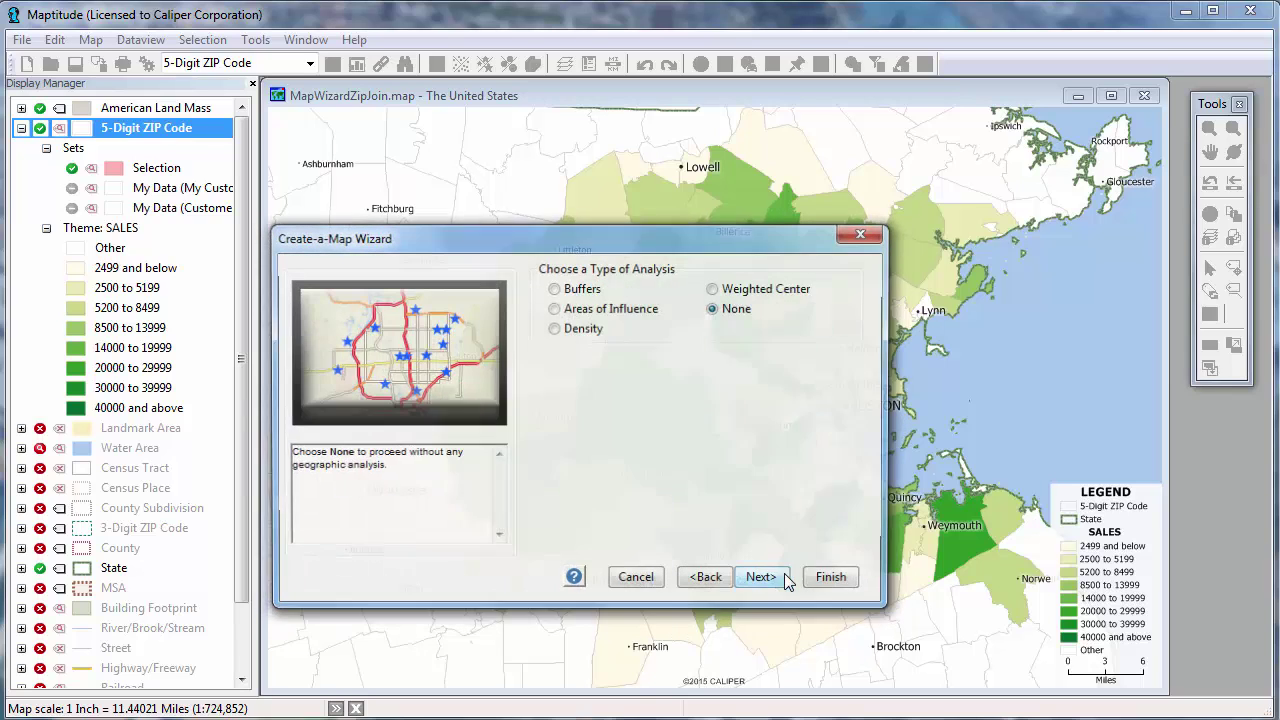
pyautogui.click(779, 580)
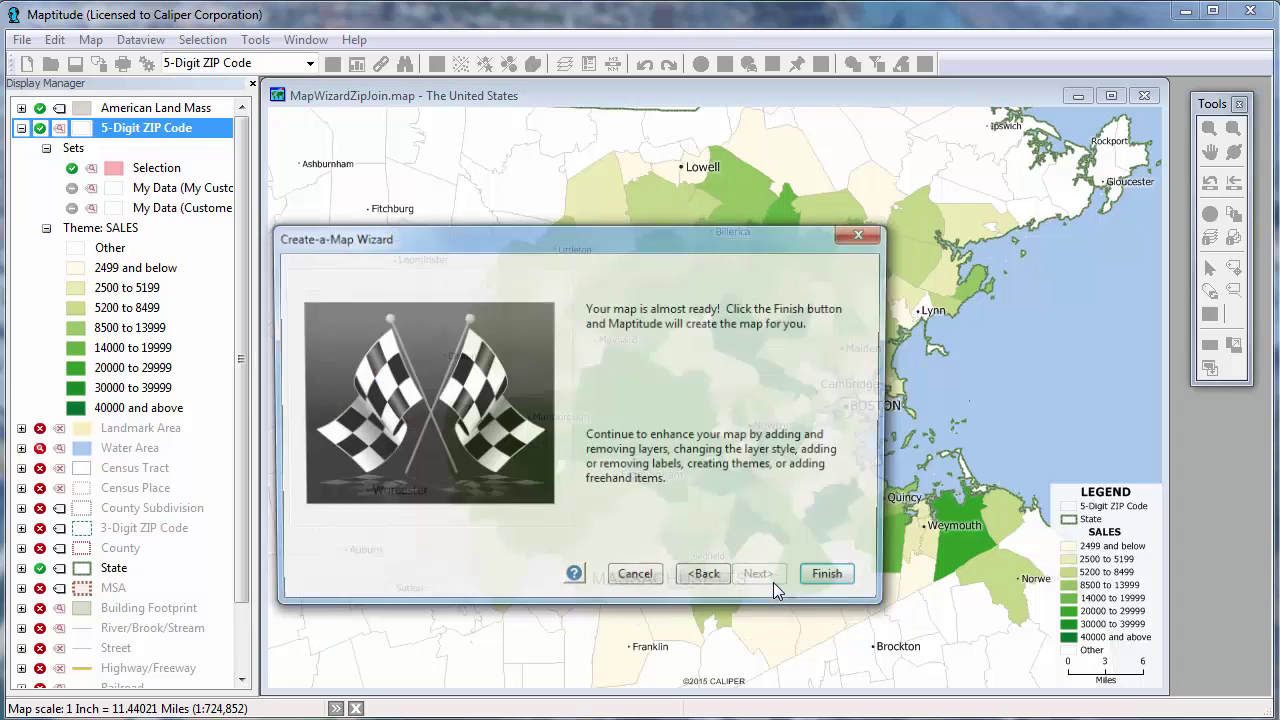
pyautogui.click(820, 577)
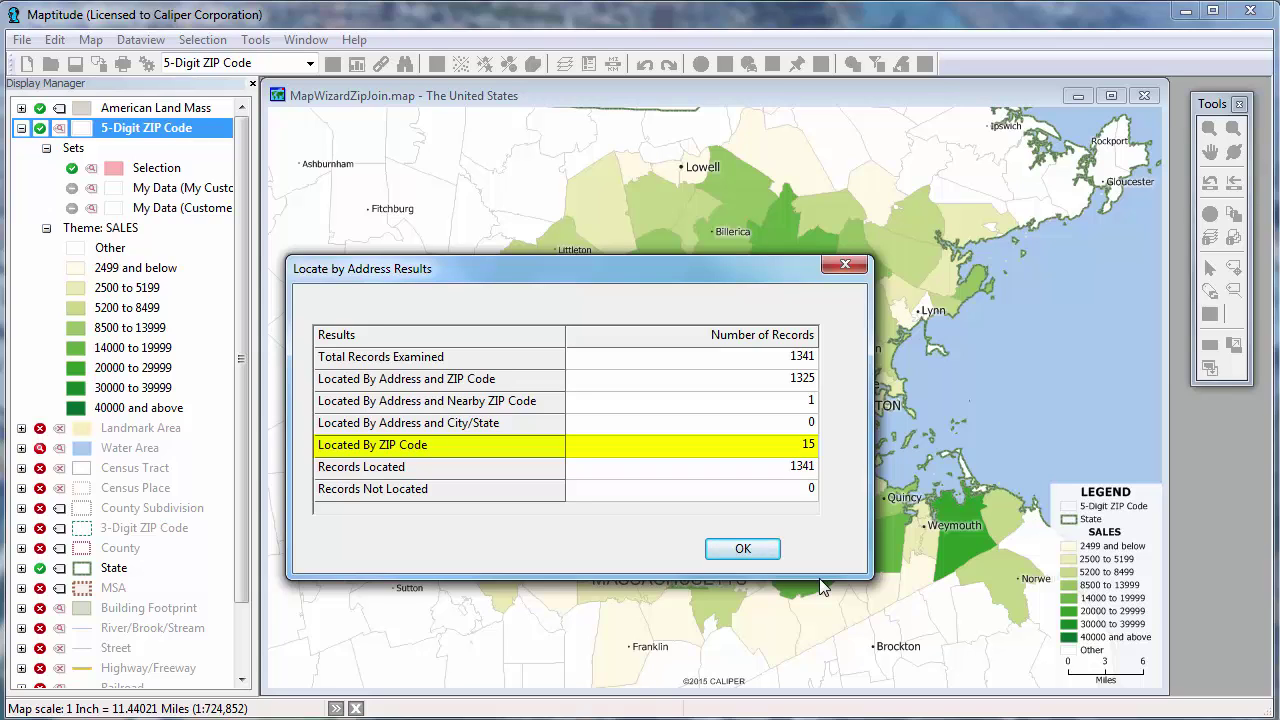
pyautogui.click(745, 549)
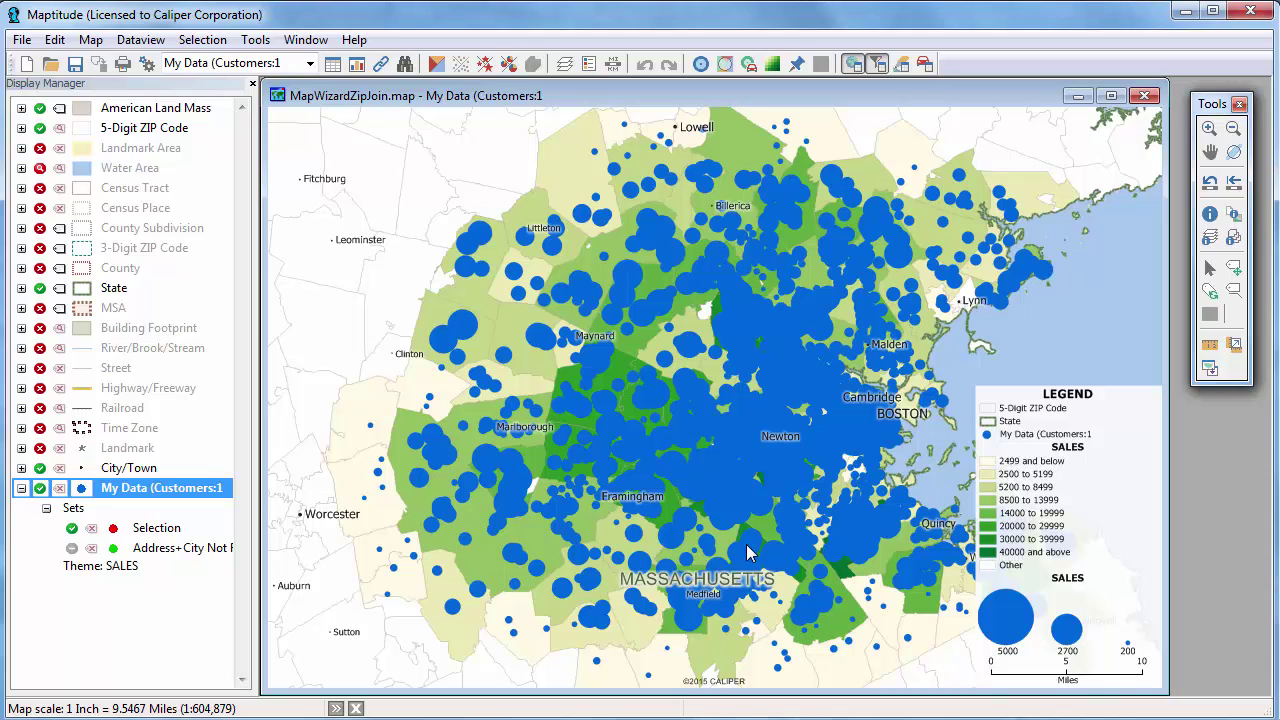
# Set the customer SALES scaled-symbol sizes manually to 1 for the low value and 18 for the high value
pyautogui.click(486, 65)
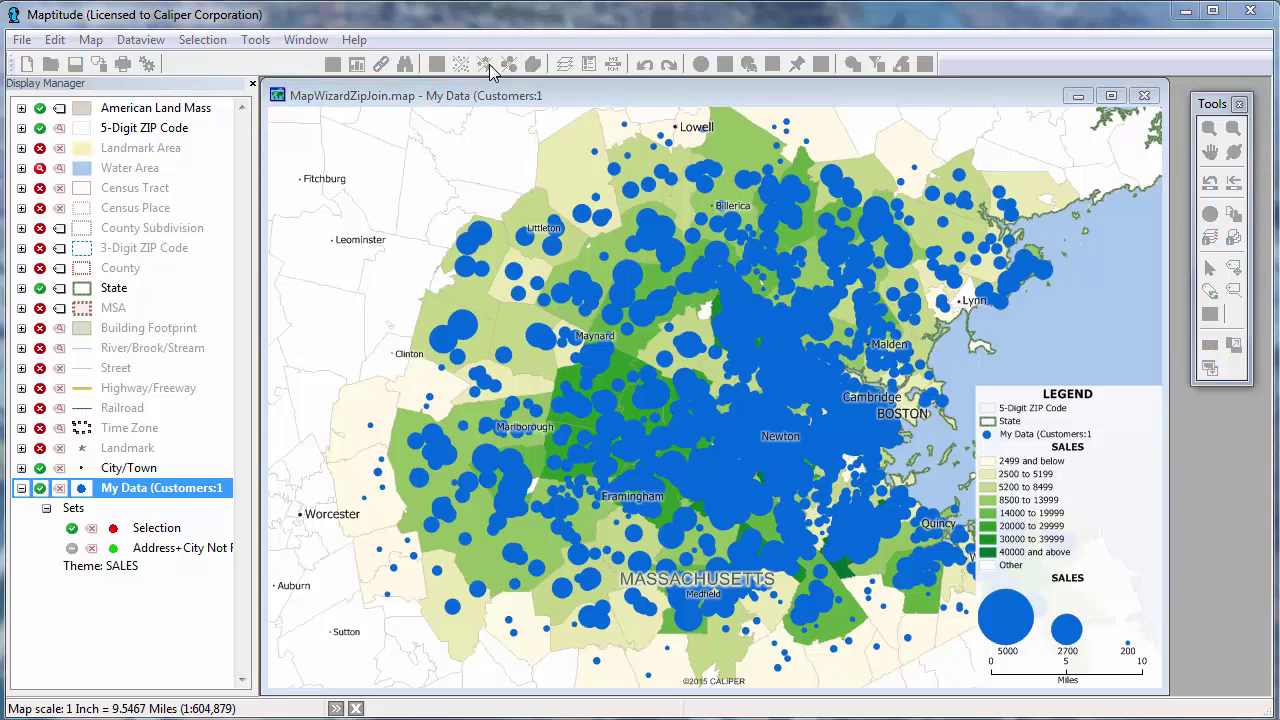
pyautogui.doubleClick(628, 531)
pyautogui.write('1')
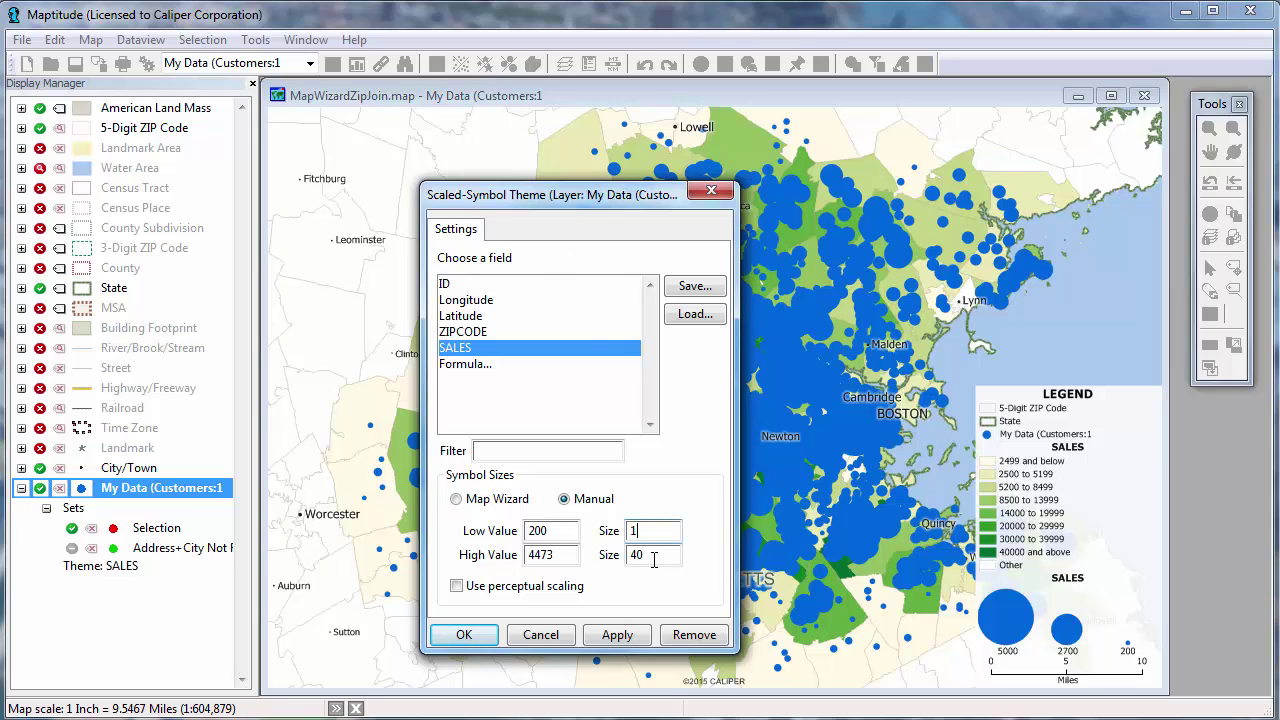
pyautogui.press('Tab')
pyautogui.write('18')
pyautogui.click(460, 636)
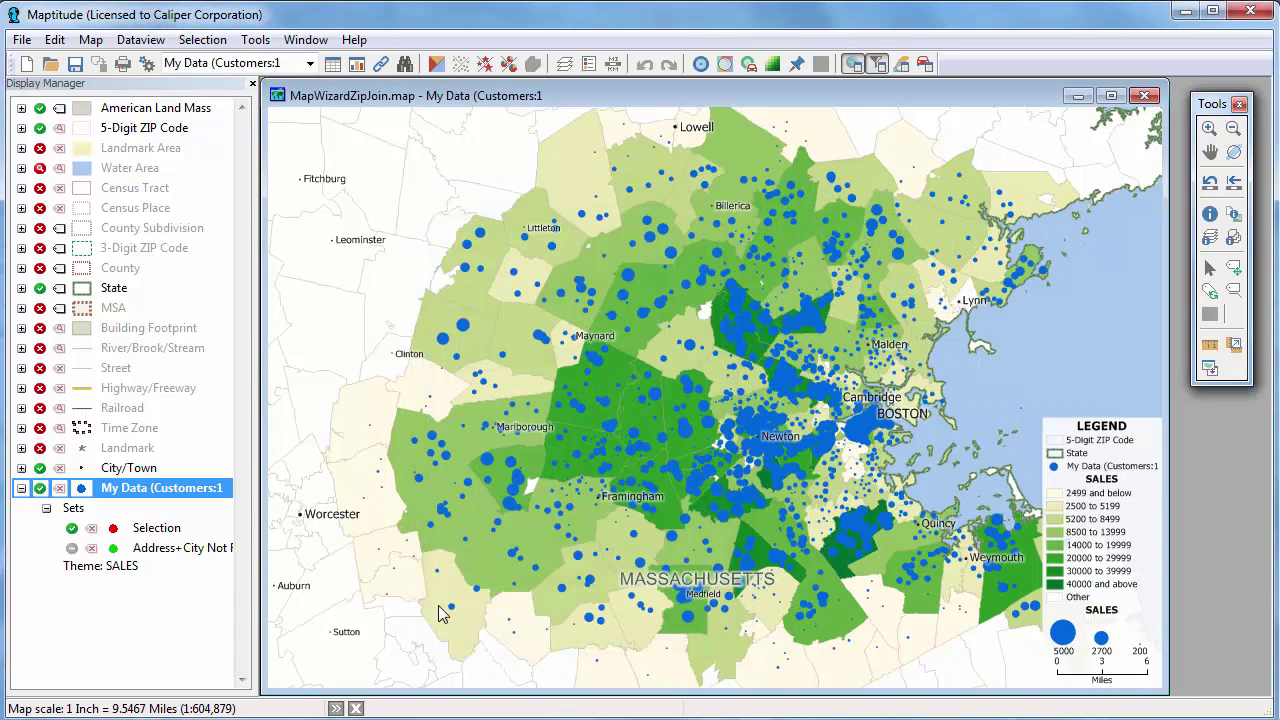
# Start a new map of own data from the Stores sheet of the Company Data Excel workbook
pyautogui.click(27, 64)
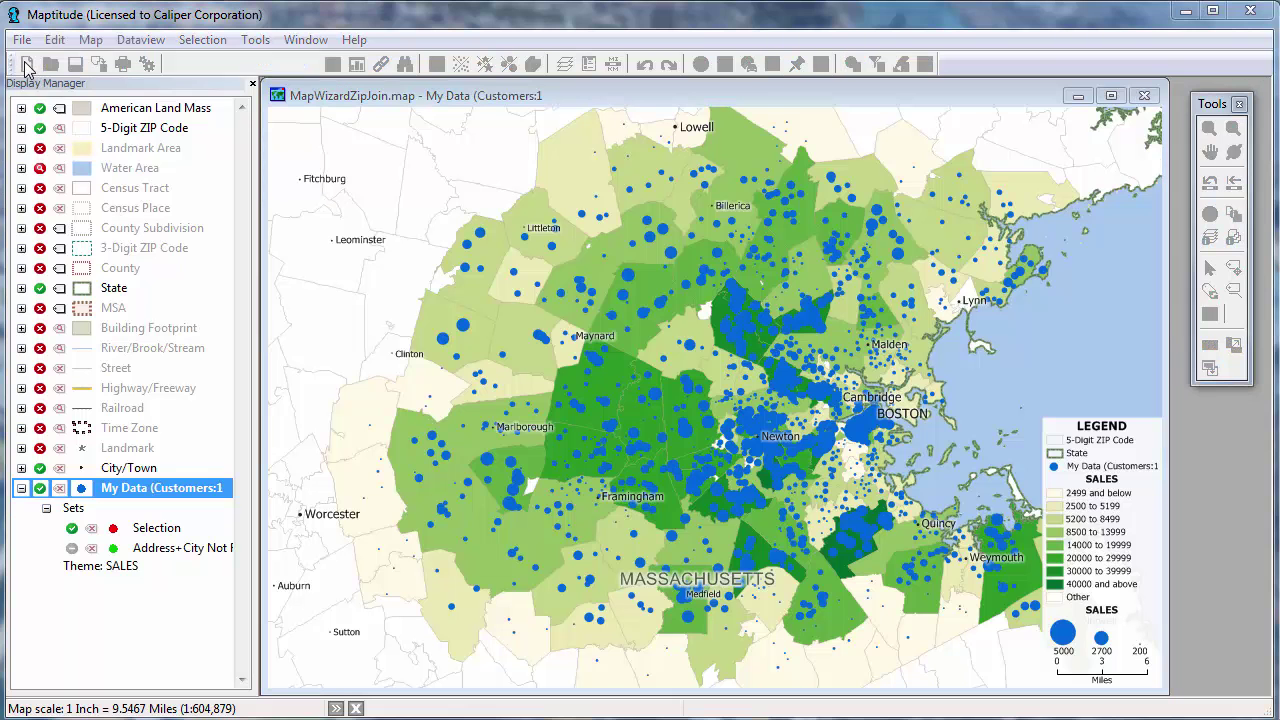
pyautogui.click(684, 324)
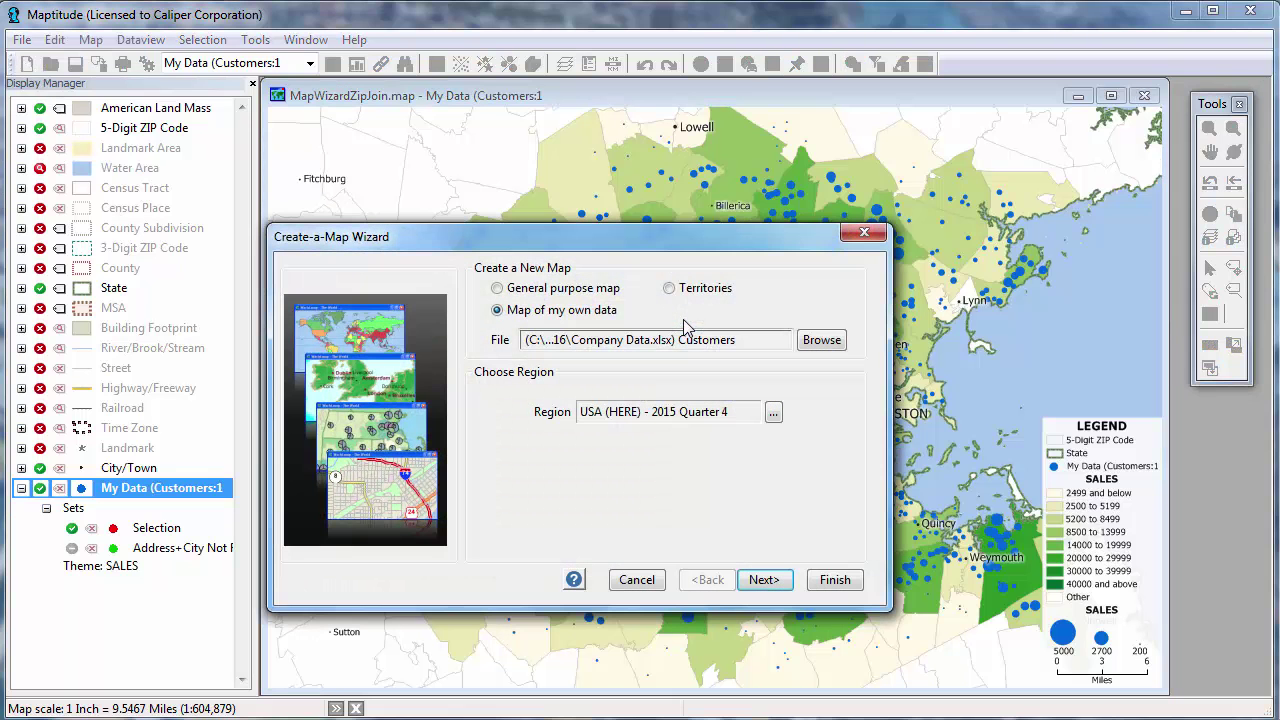
pyautogui.click(817, 341)
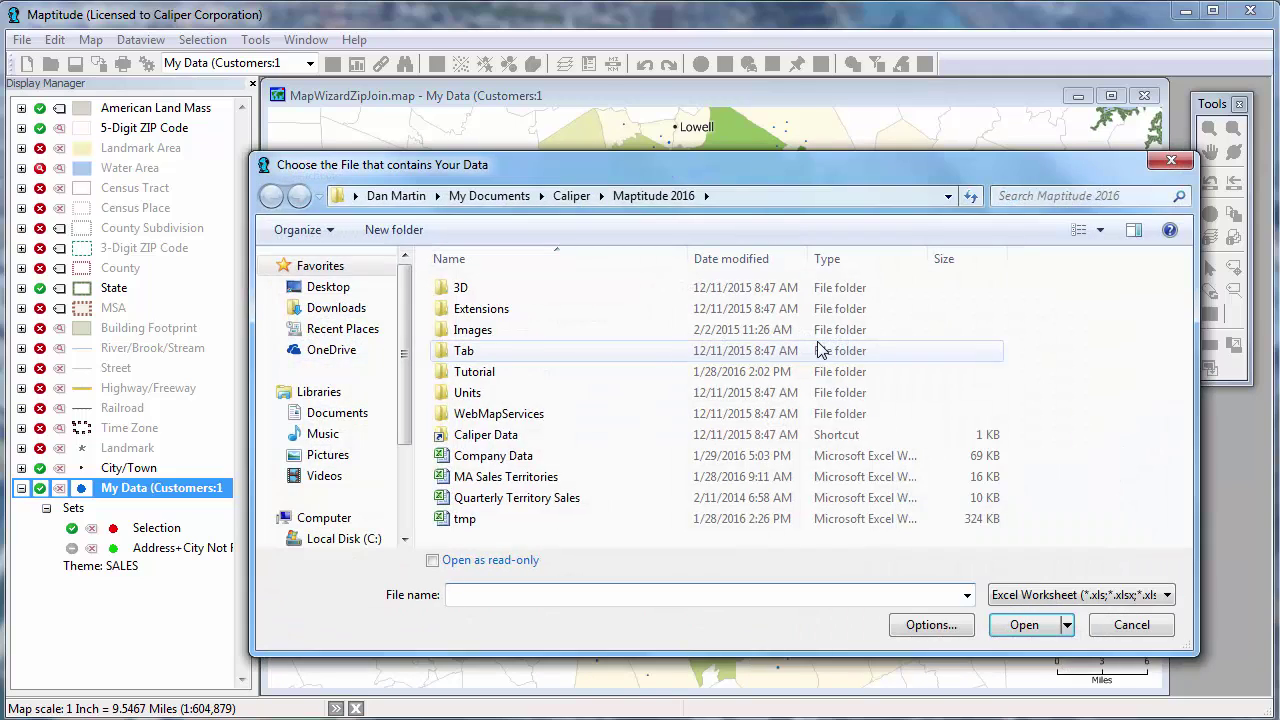
pyautogui.click(568, 457)
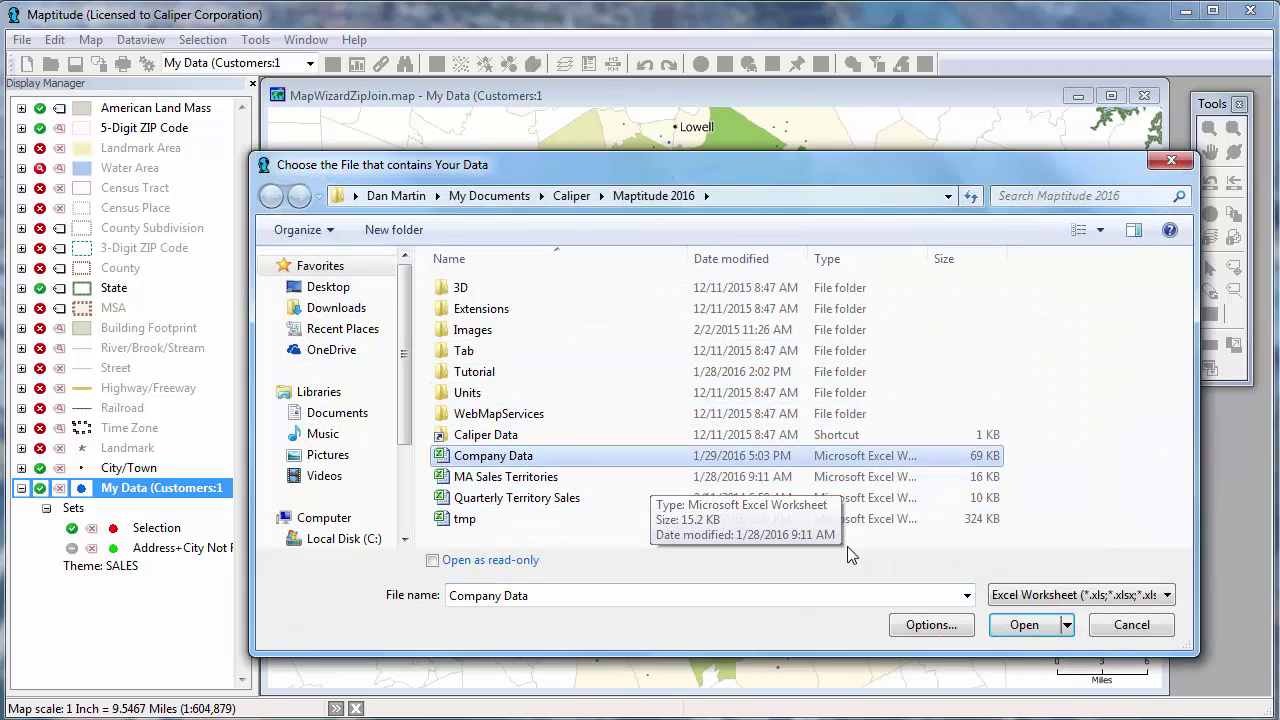
pyautogui.click(1030, 628)
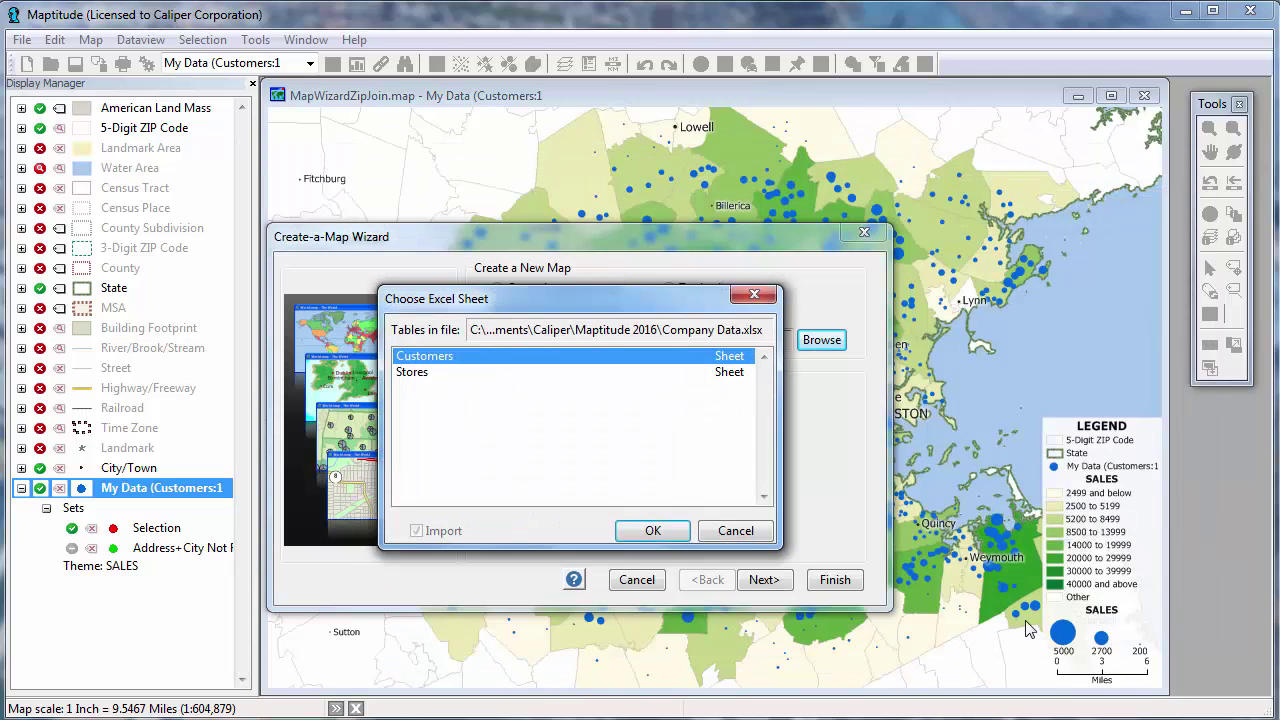
pyautogui.click(665, 374)
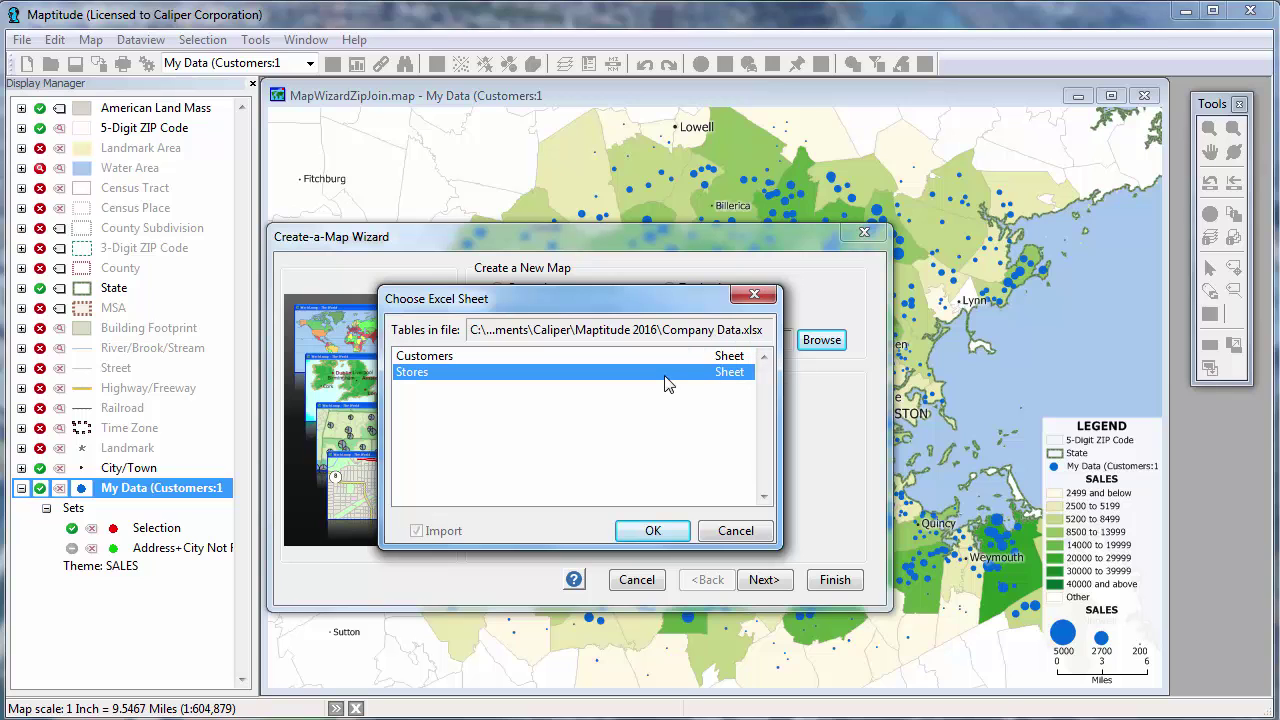
pyautogui.click(654, 530)
pyautogui.click(790, 588)
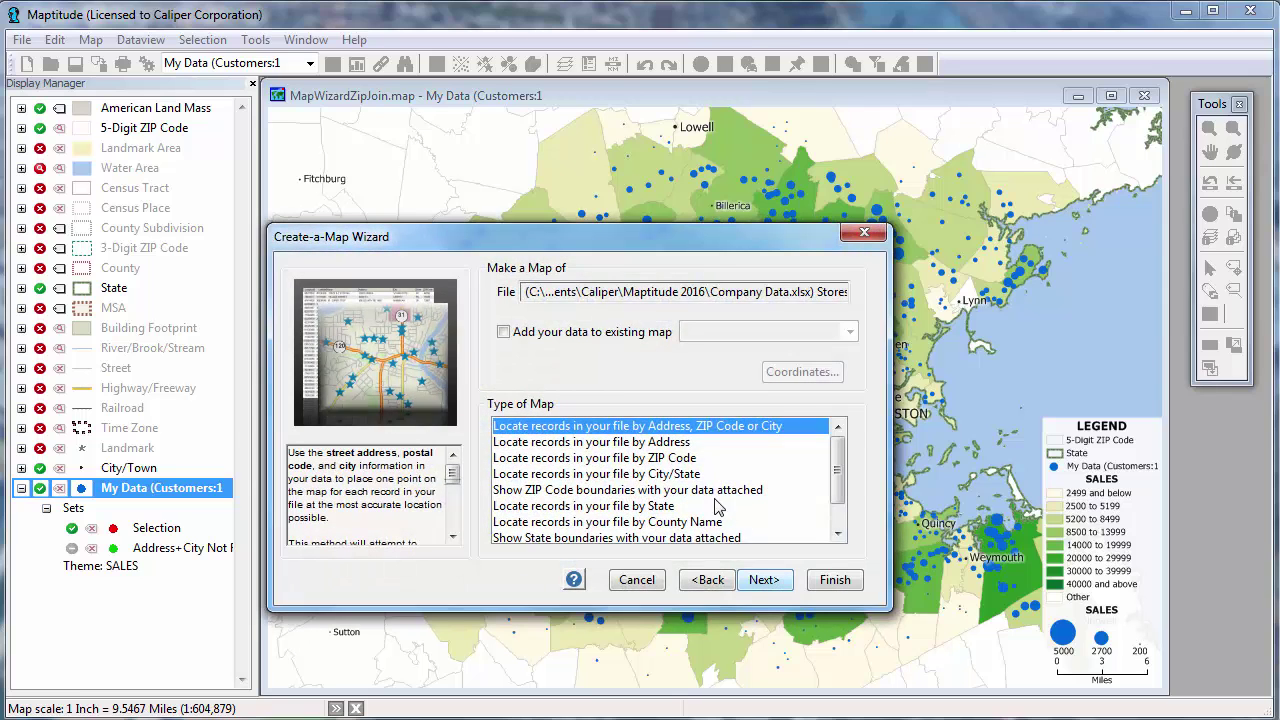
# Add the stores to the existing map by Address, ZIP Code or City, using the ID field, and save them as geographic file Stores
pyautogui.click(548, 333)
pyautogui.click(771, 582)
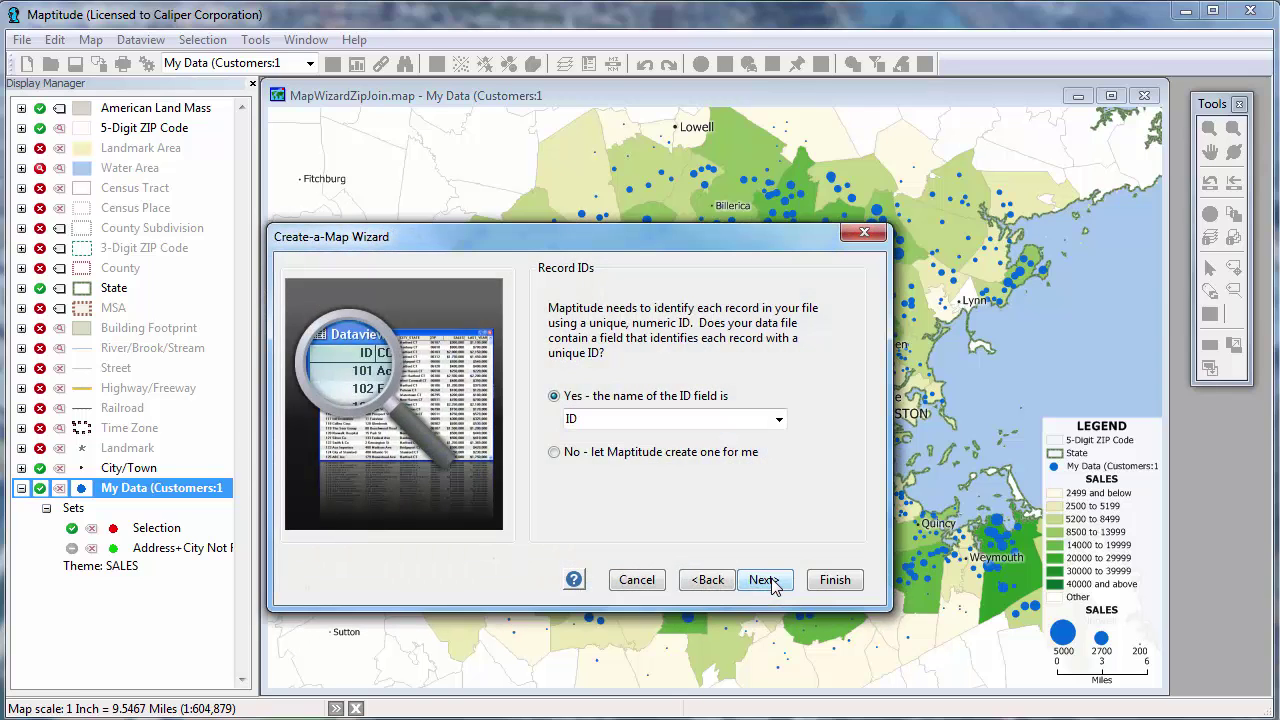
pyautogui.click(771, 582)
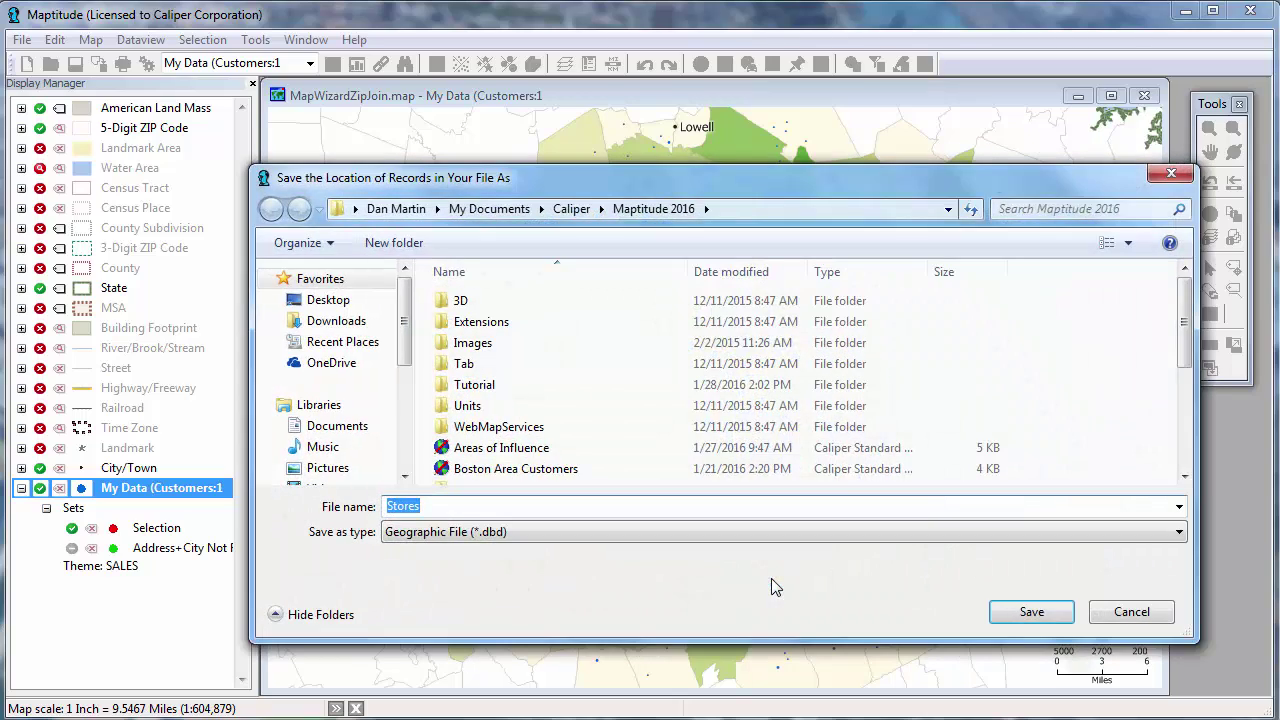
pyautogui.click(1030, 612)
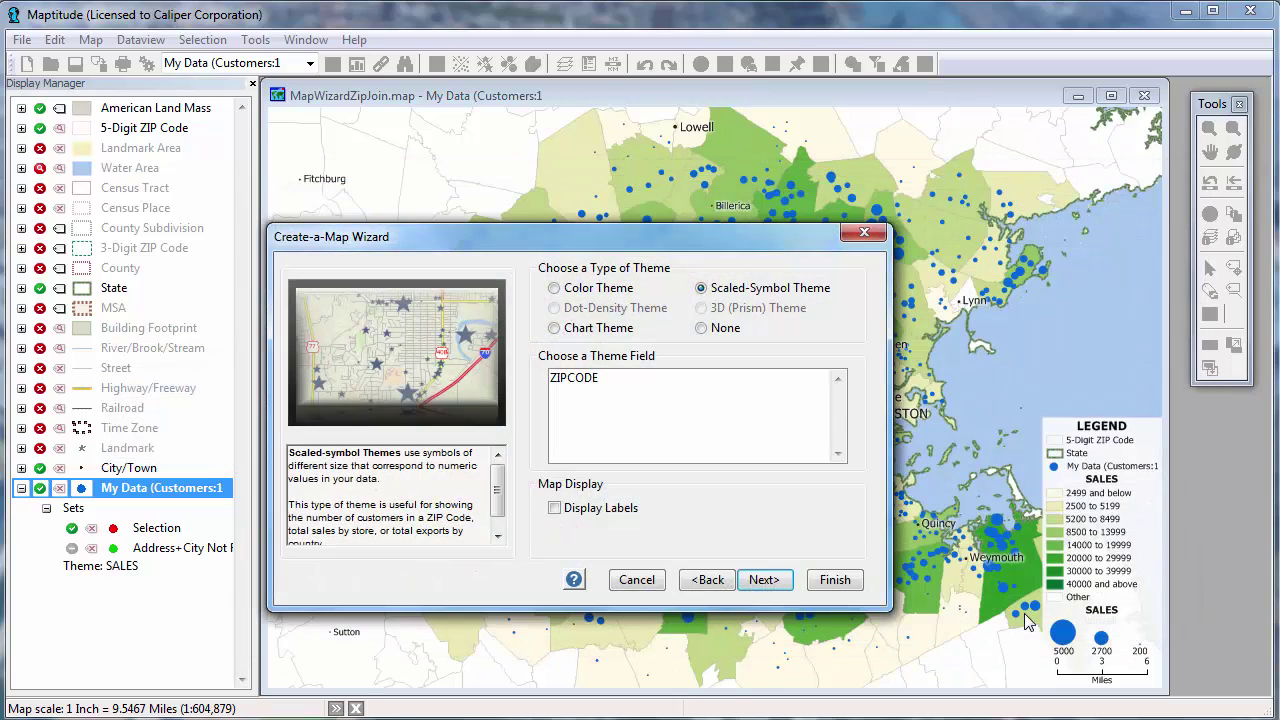
# Create the Stores layer with no theme and no analysis, and dismiss the locating results
pyautogui.click(721, 330)
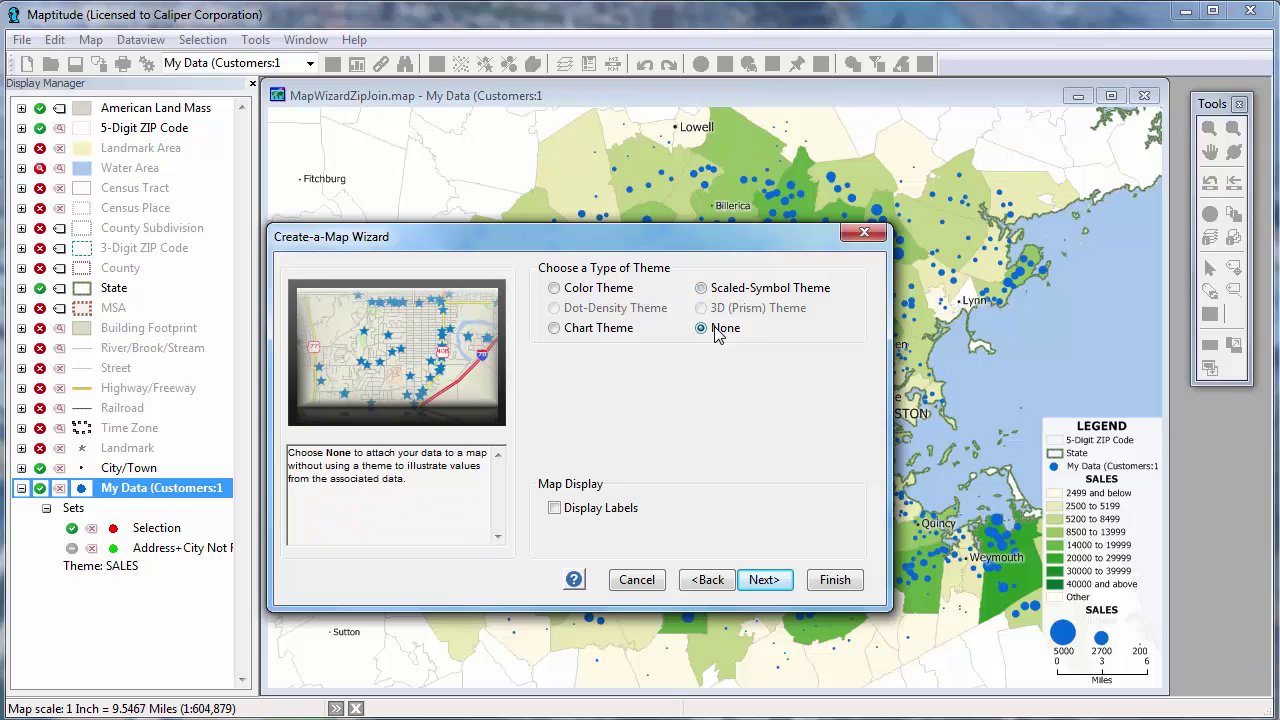
pyautogui.click(780, 586)
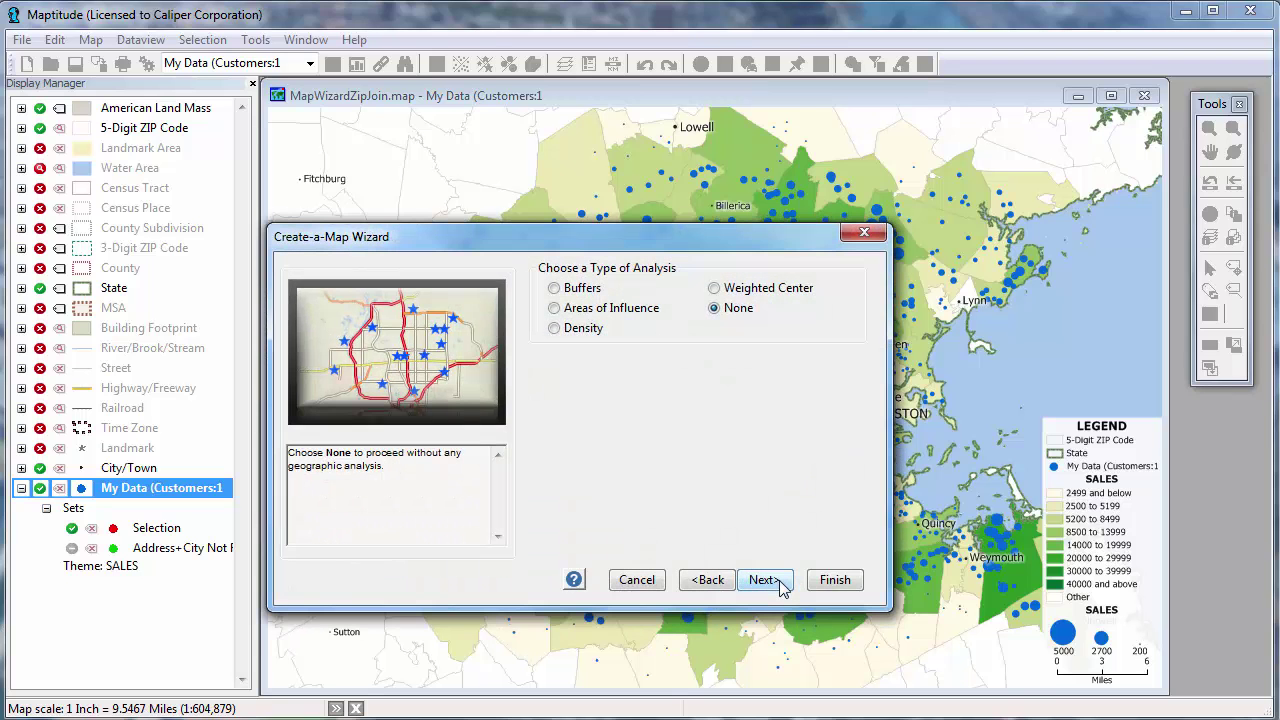
pyautogui.click(763, 581)
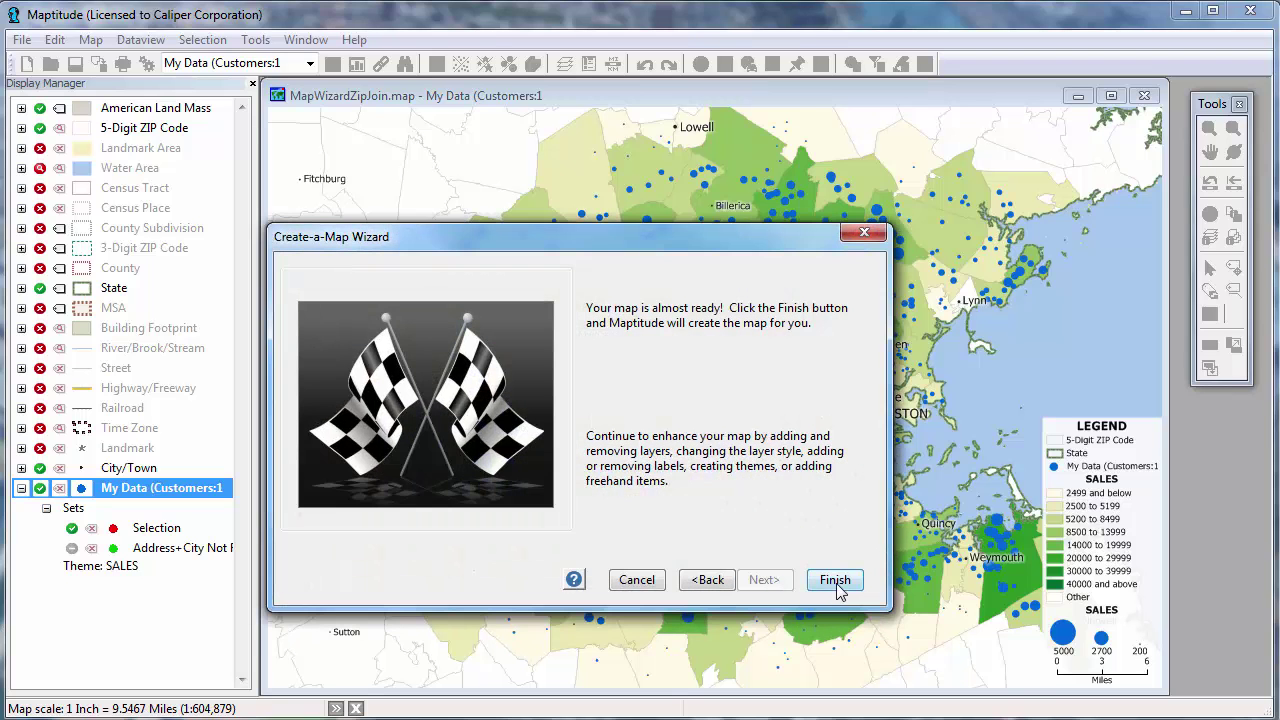
pyautogui.click(835, 584)
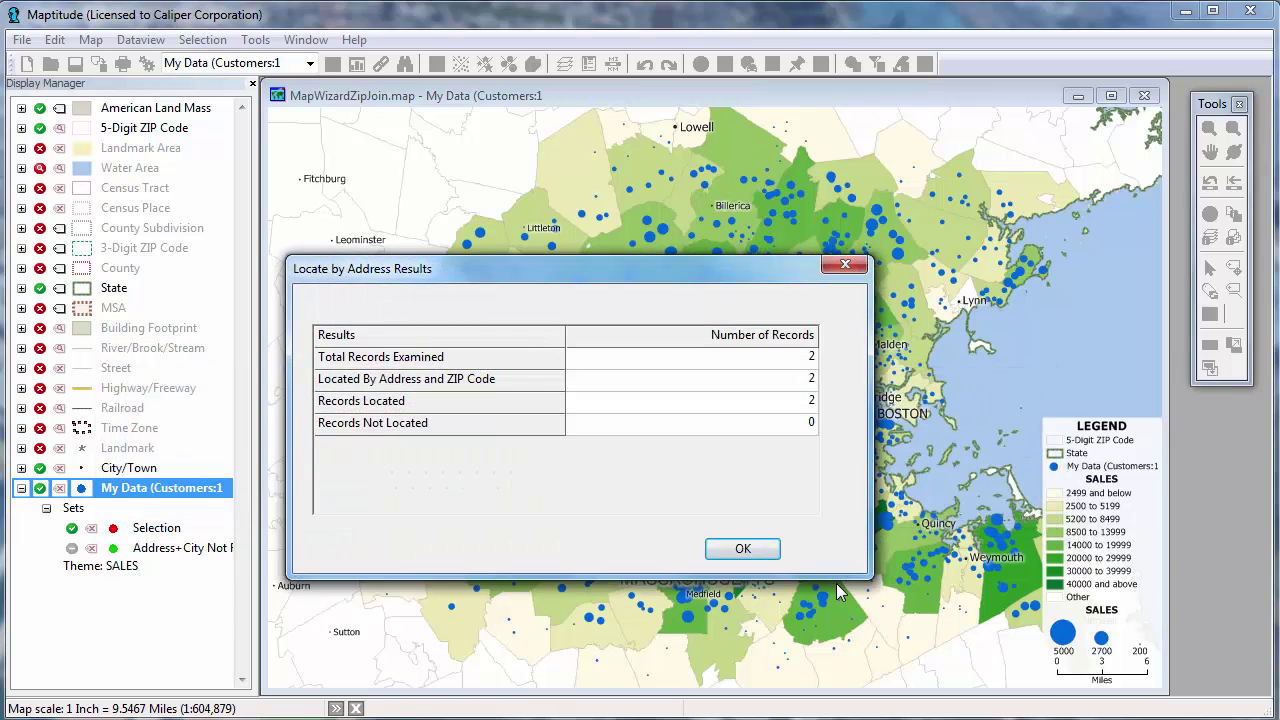
pyautogui.click(756, 552)
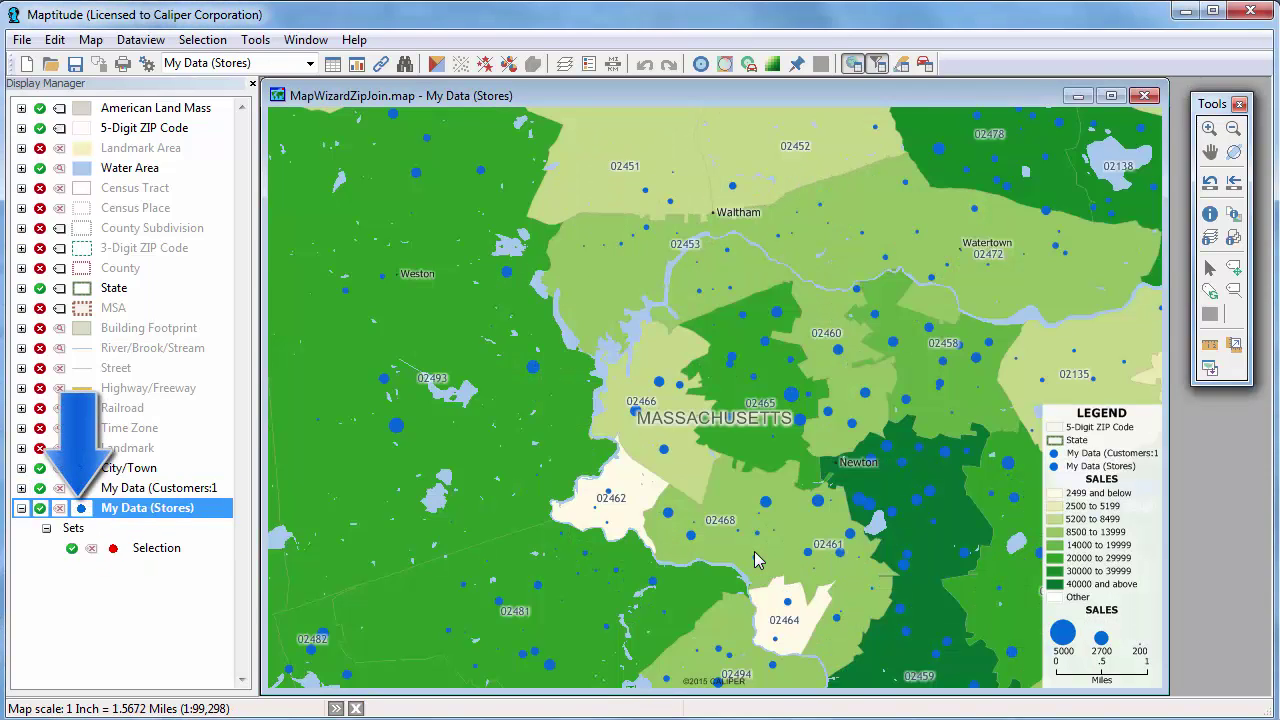
# Change the Stores layer symbol to the five-armed asterisk from Caliper Symbols at size 14
pyautogui.click(81, 508)
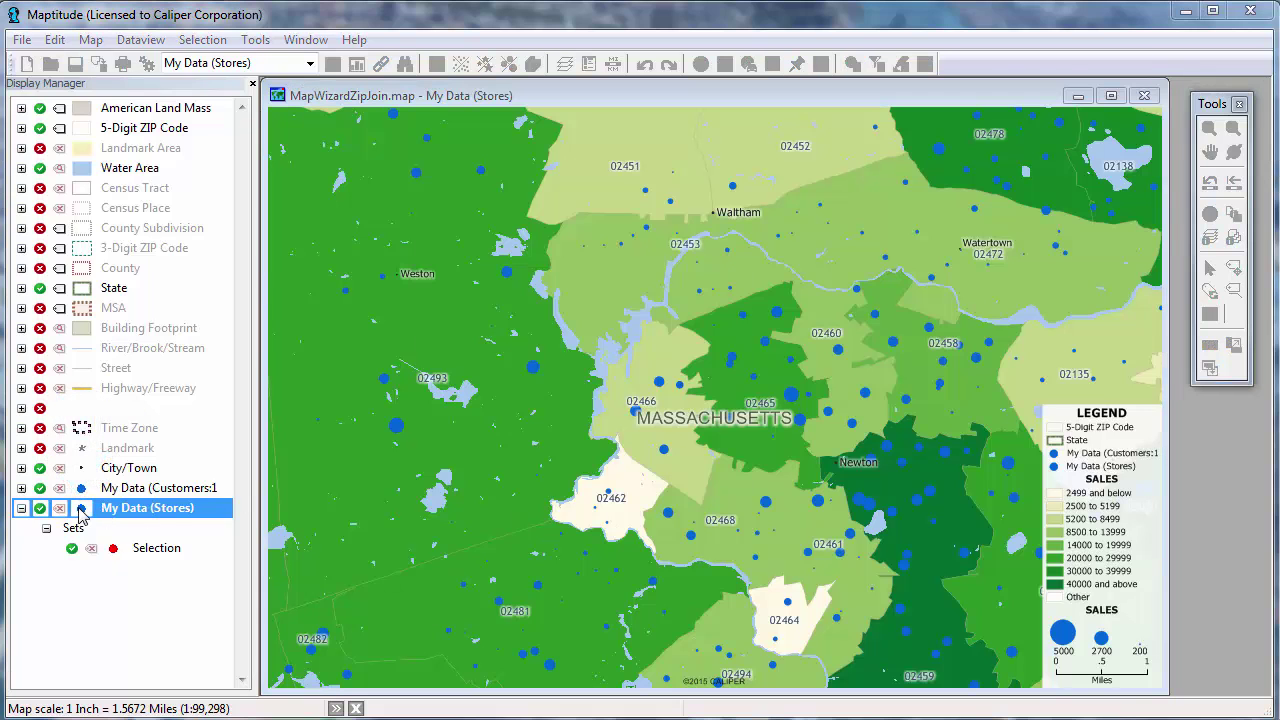
pyautogui.moveTo(473, 340); pyautogui.dragTo(475, 391)
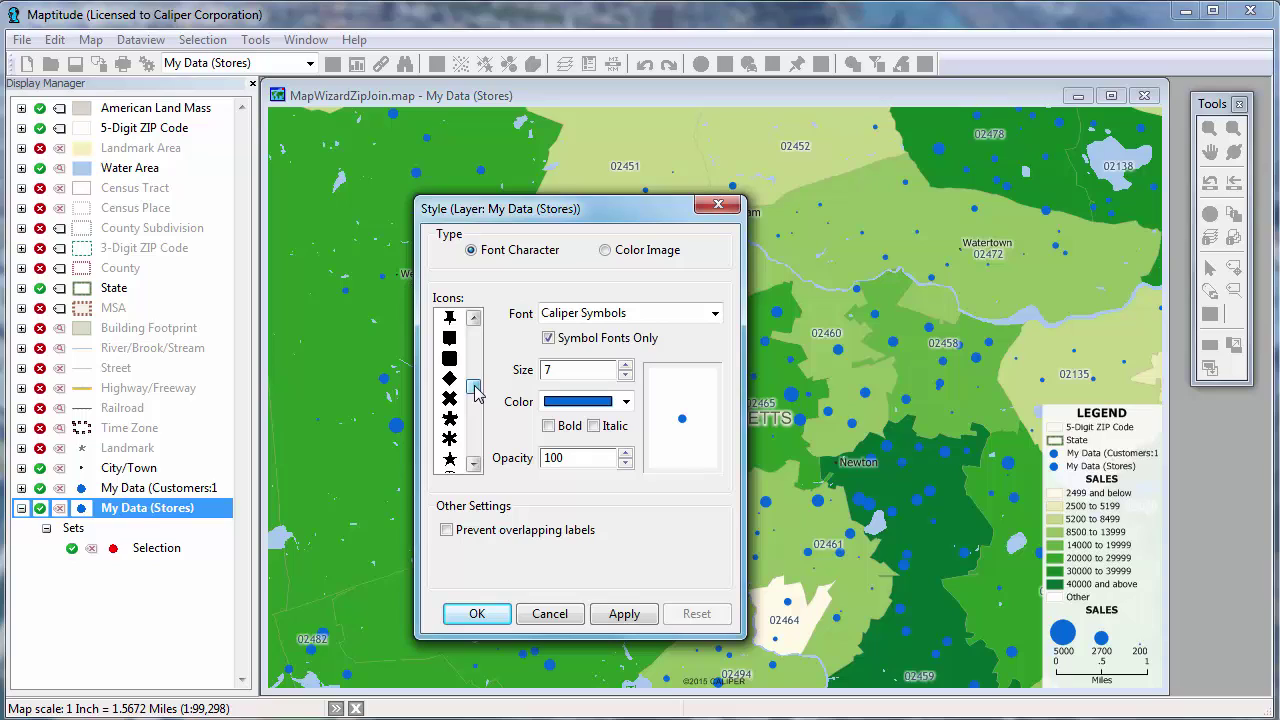
pyautogui.click(449, 418)
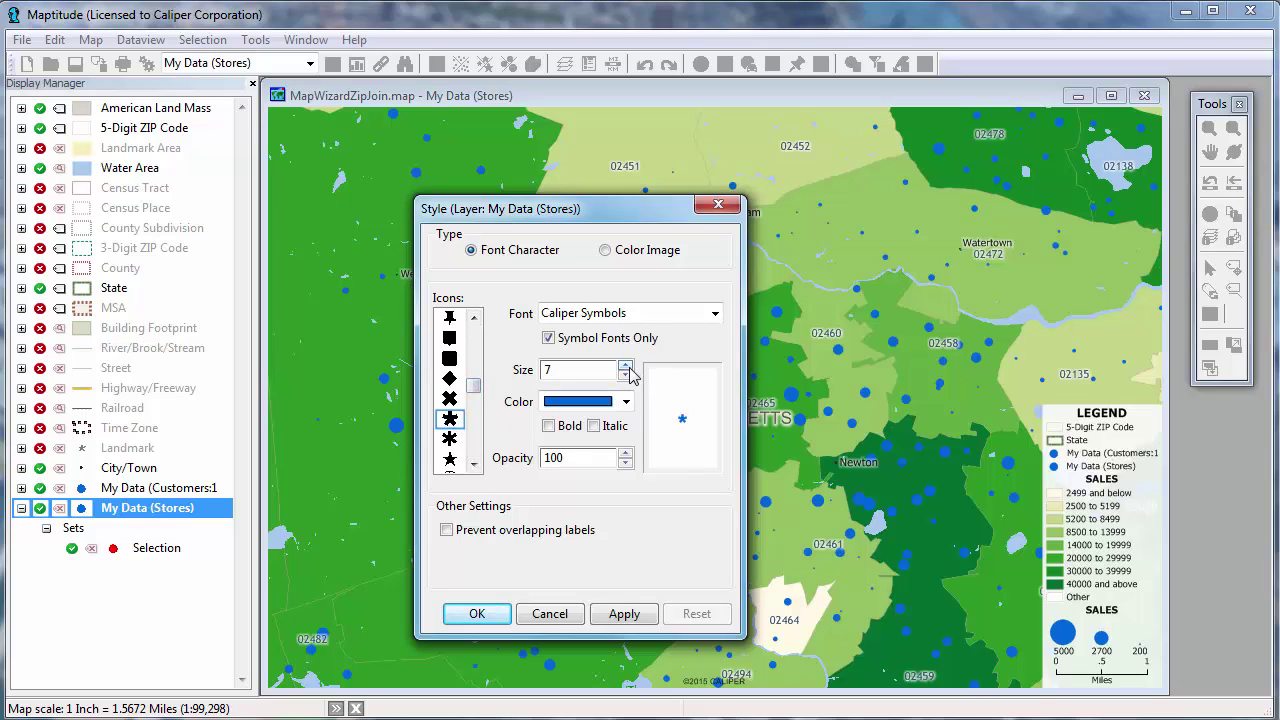
pyautogui.click(625, 365)
pyautogui.click(625, 365)
pyautogui.click(625, 365)
pyautogui.click(625, 365)
pyautogui.click(625, 365)
pyautogui.click(625, 365)
pyautogui.click(625, 365)
# Color the Stores layer symbol red and apply the style
pyautogui.click(625, 401)
pyautogui.moveTo(625, 493); pyautogui.dragTo(625, 440)
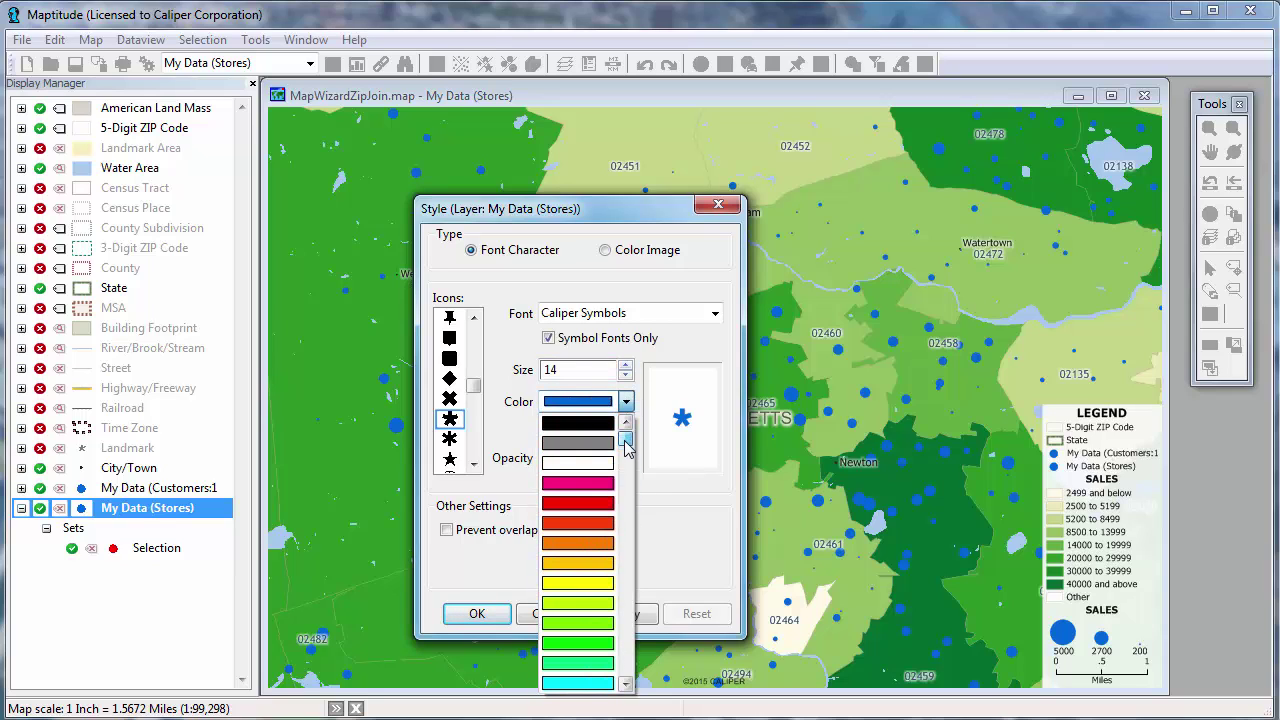
pyautogui.click(605, 503)
pyautogui.click(467, 617)
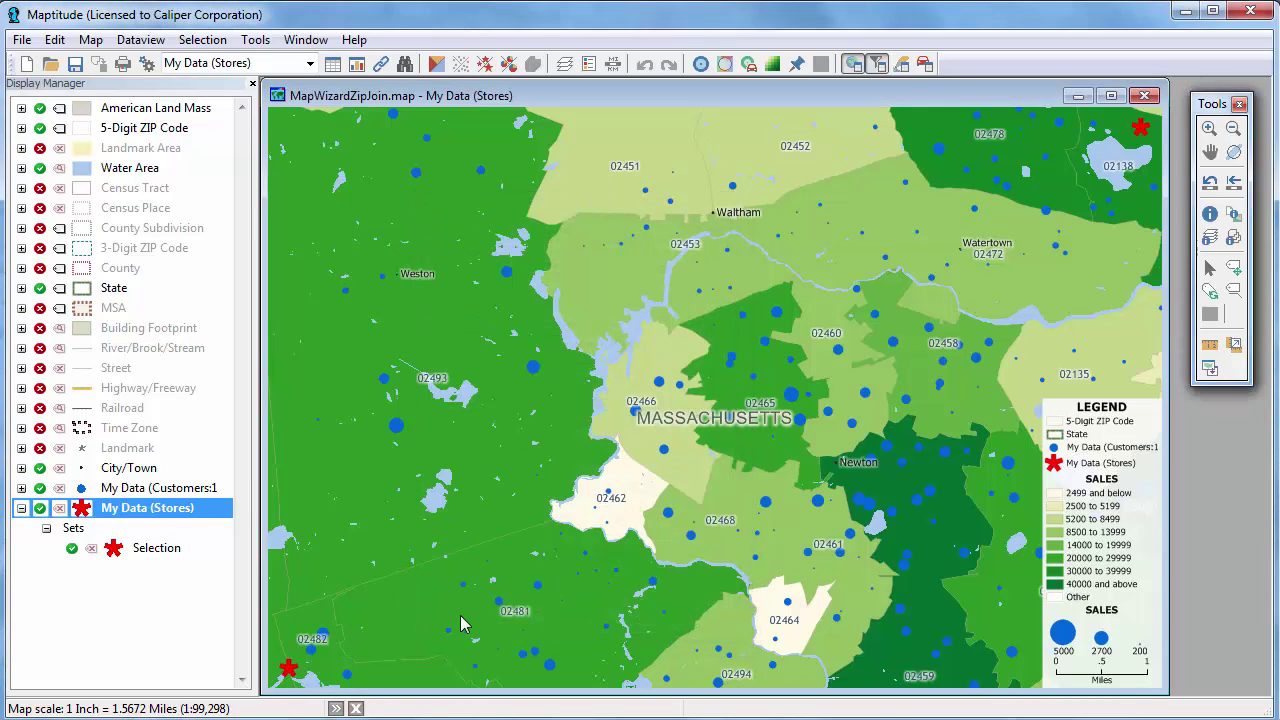
# Draw a circle with a 5-mile radius centered on the store near Framingham
pyautogui.click(1210, 185)
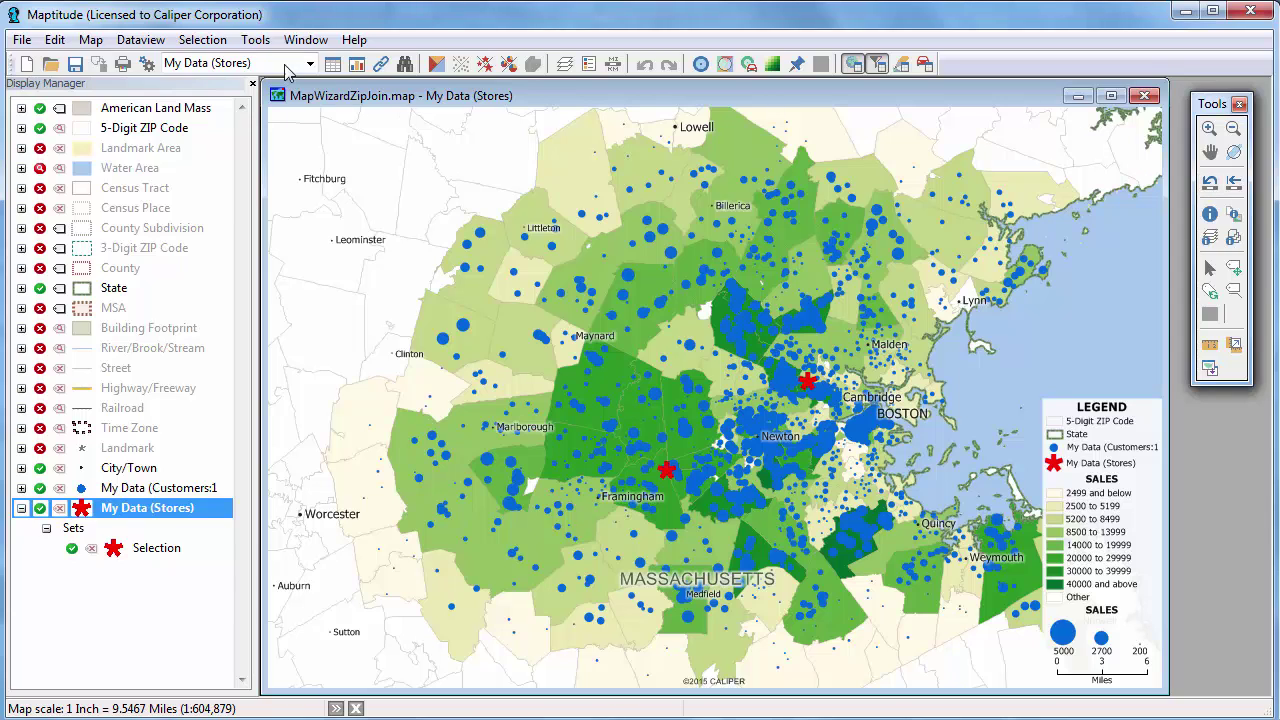
pyautogui.click(262, 44)
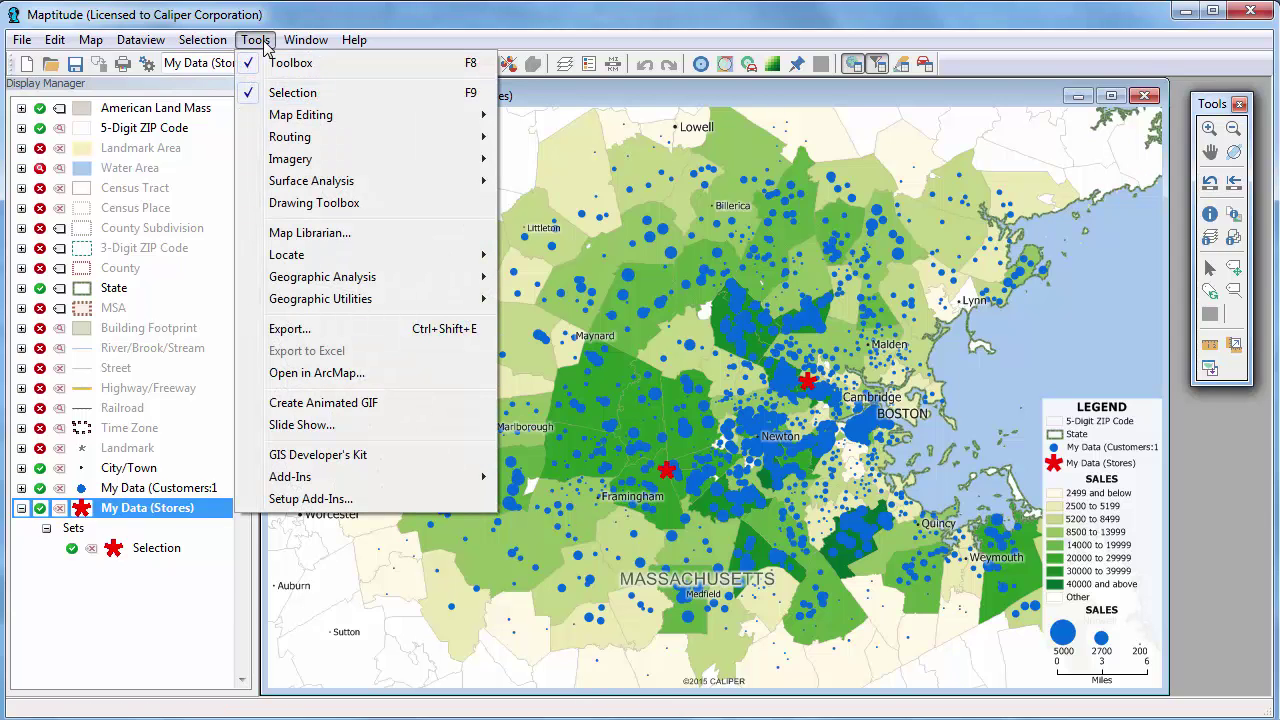
pyautogui.click(338, 202)
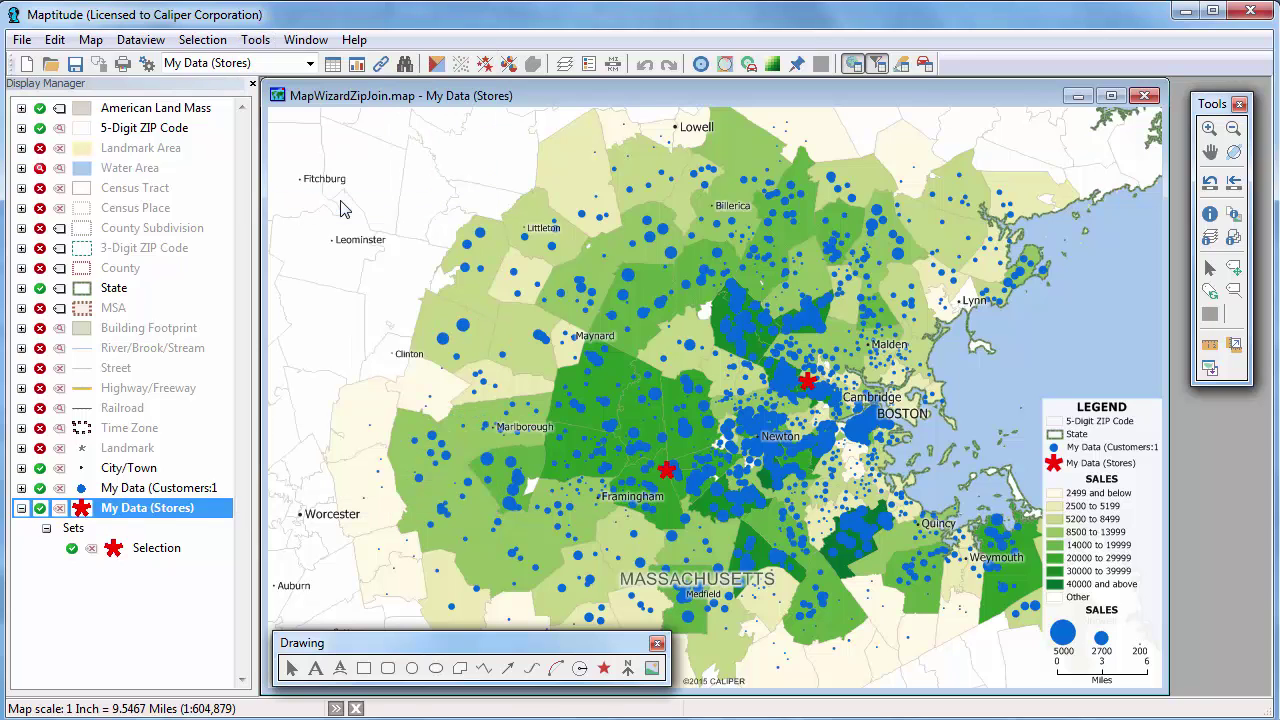
pyautogui.click(412, 668)
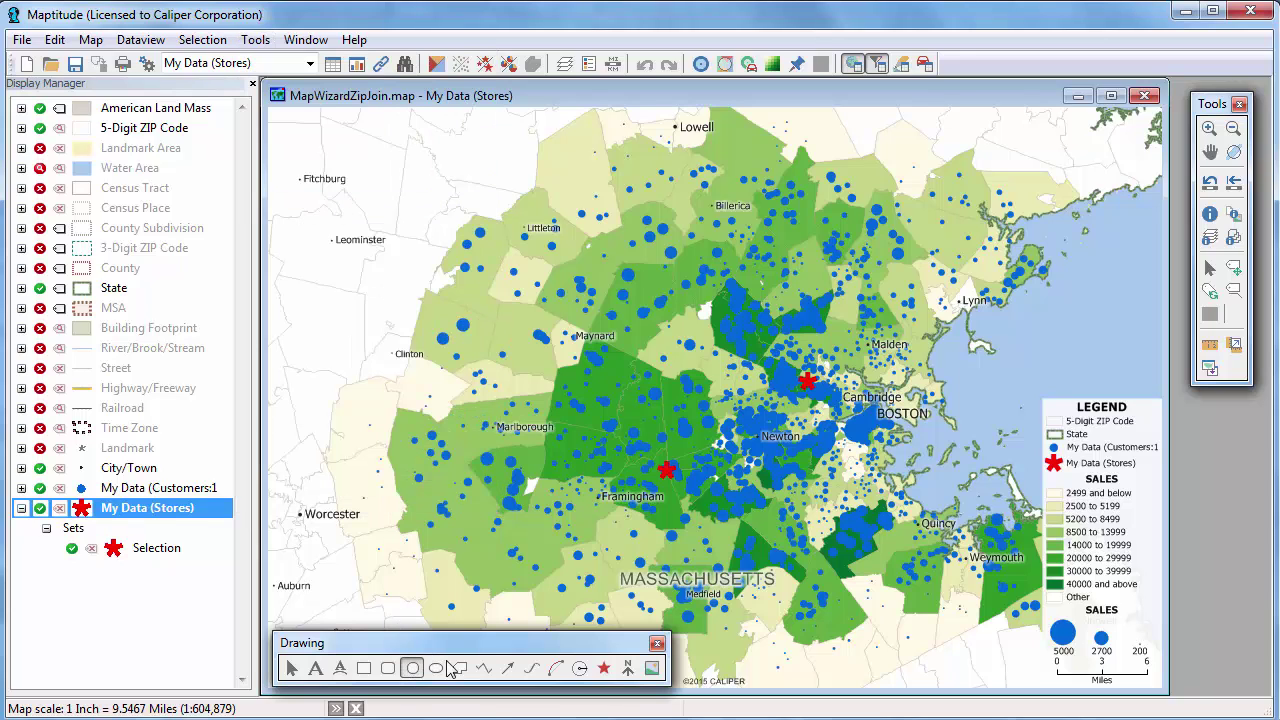
pyautogui.click(667, 471)
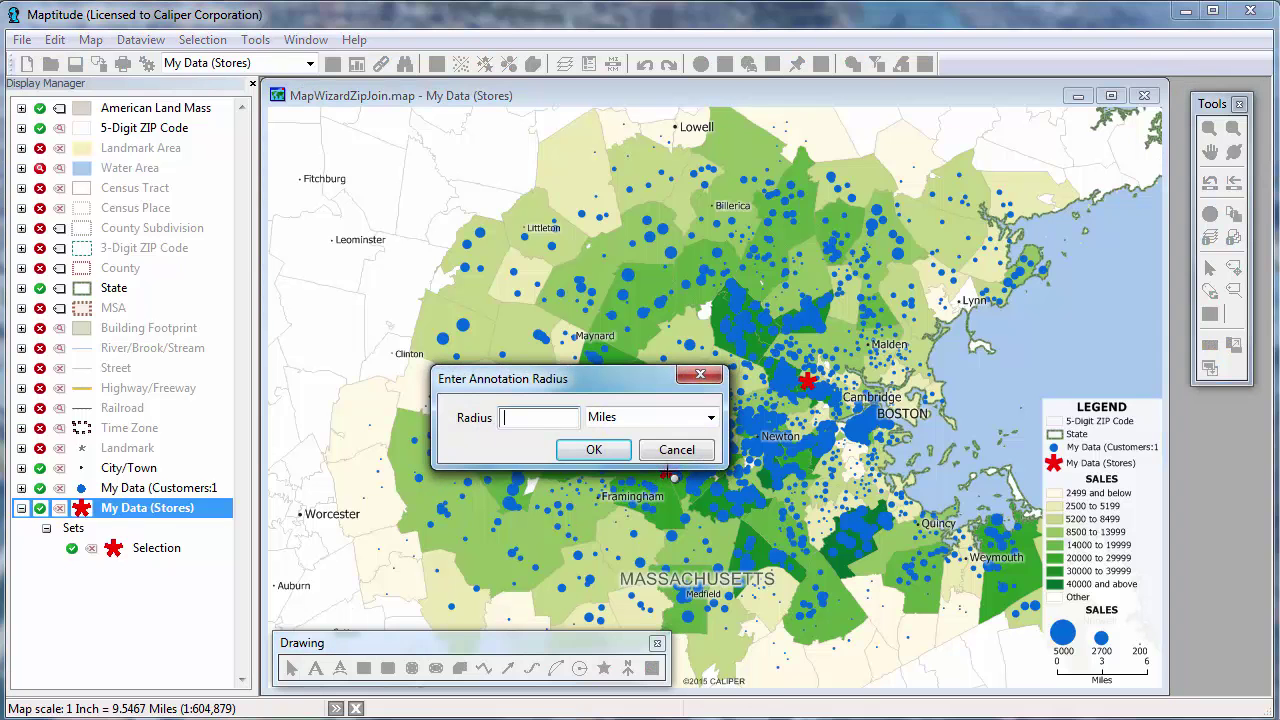
pyautogui.write('5')
pyautogui.press('Return')
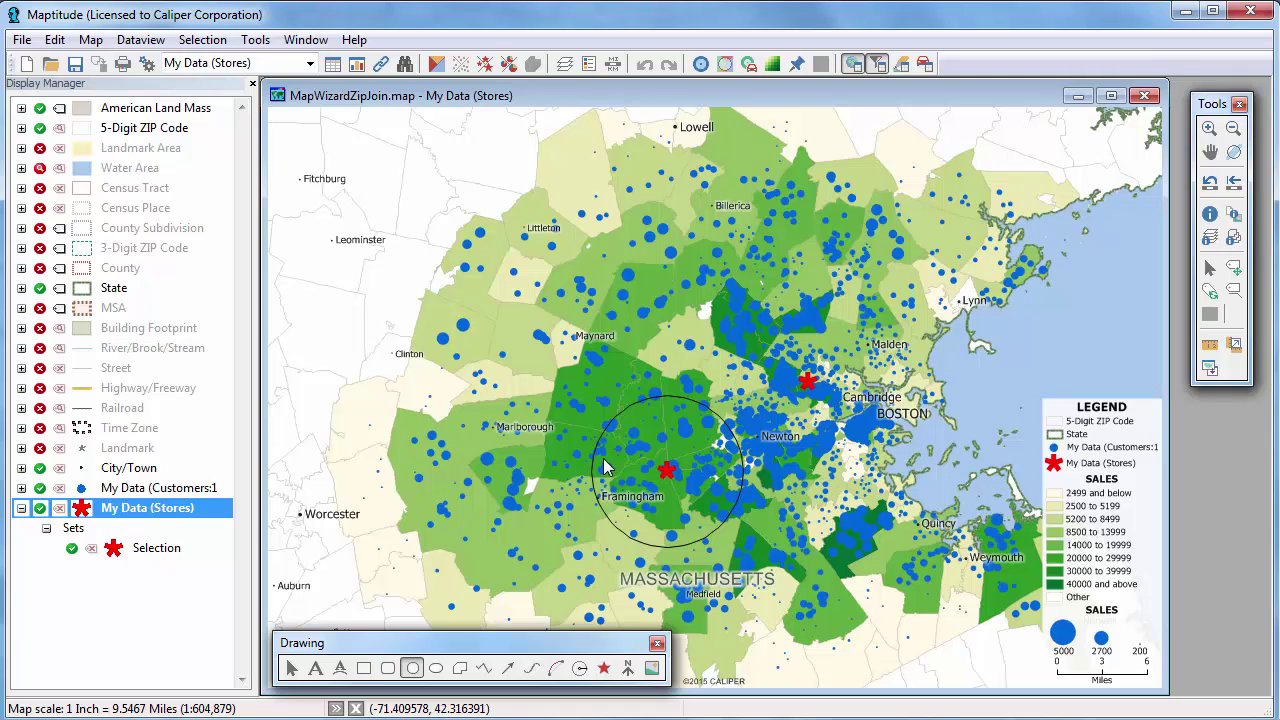
# Export the data within the circle to an Excel worksheet named Customers near store 1
pyautogui.rightClick(692, 432)
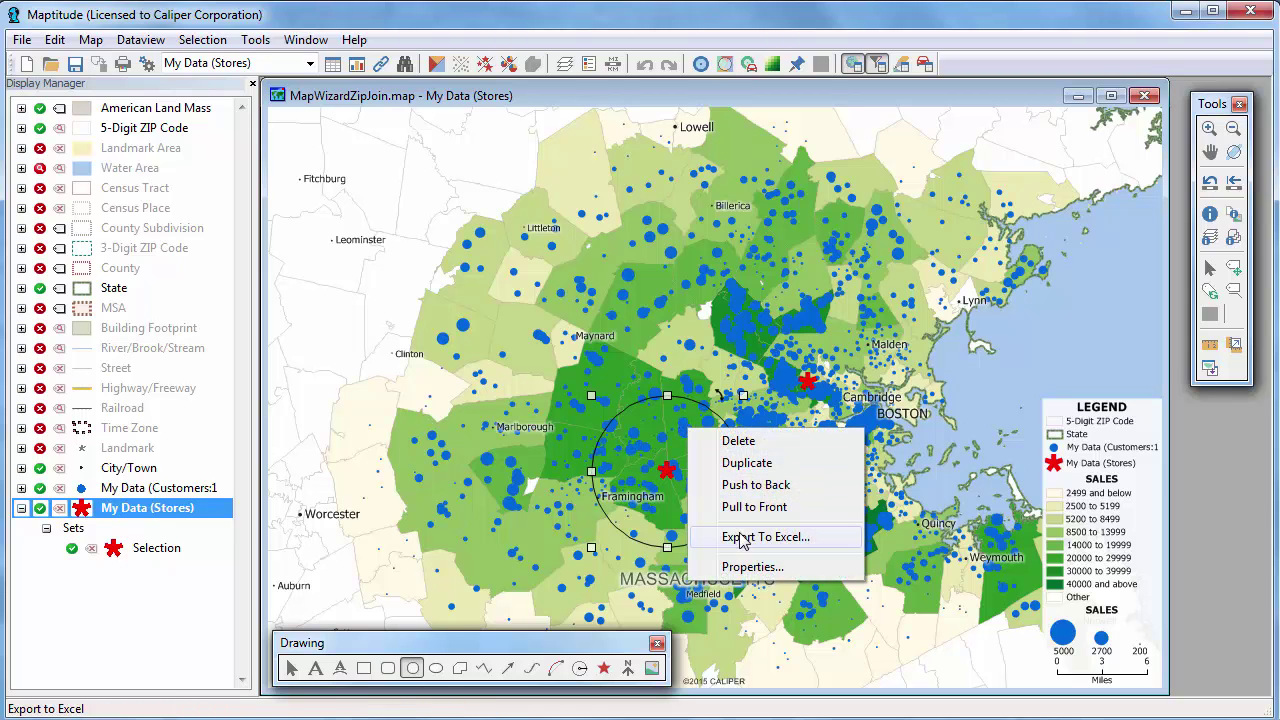
pyautogui.click(741, 540)
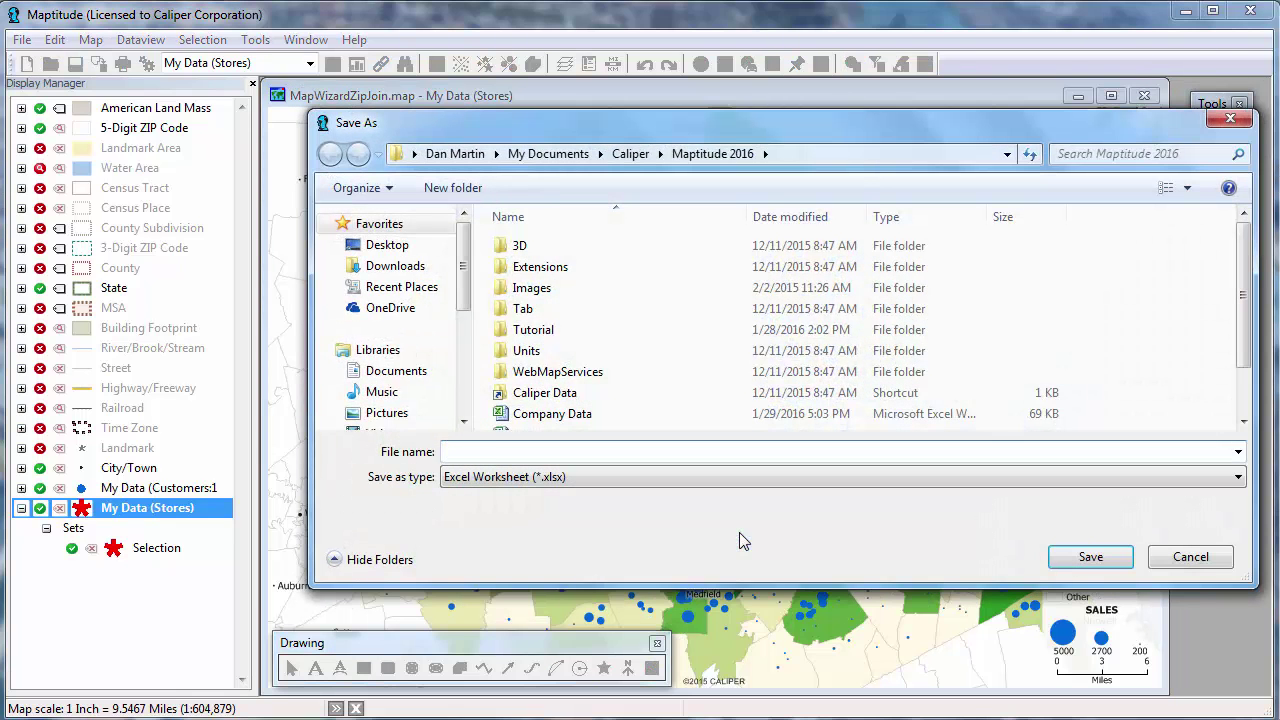
pyautogui.write('Customers near store 1')
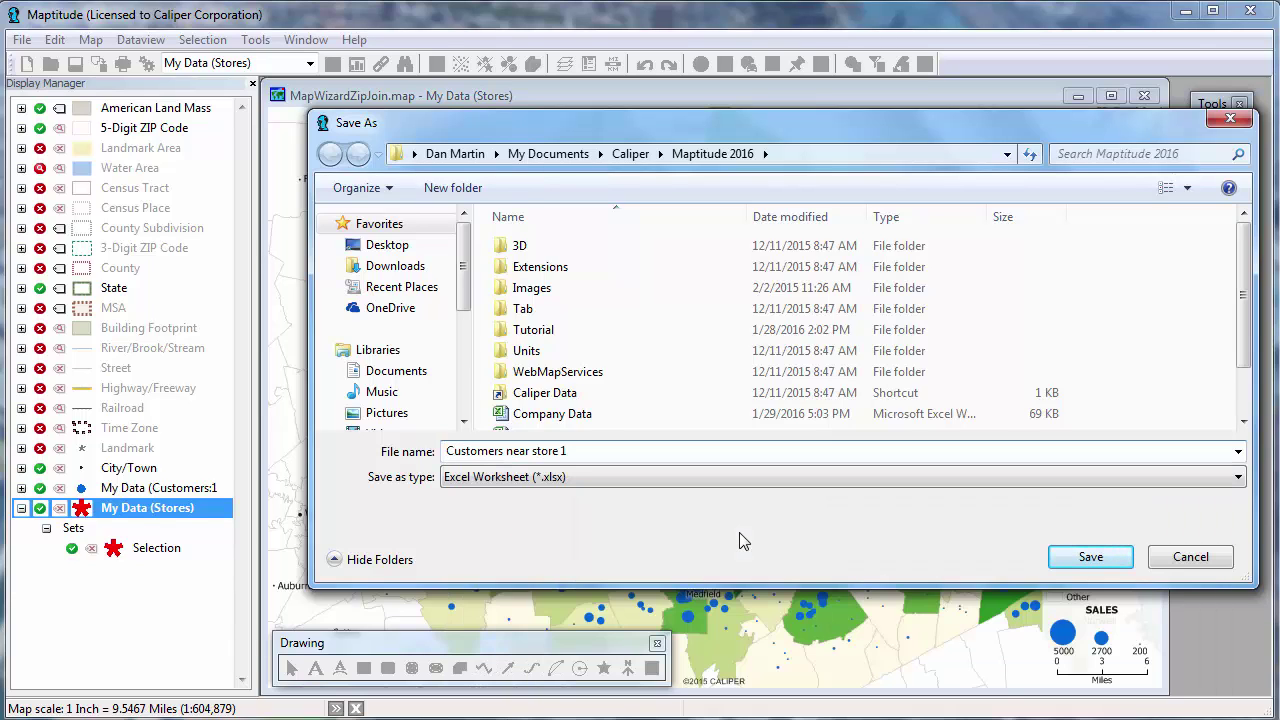
pyautogui.click(1075, 561)
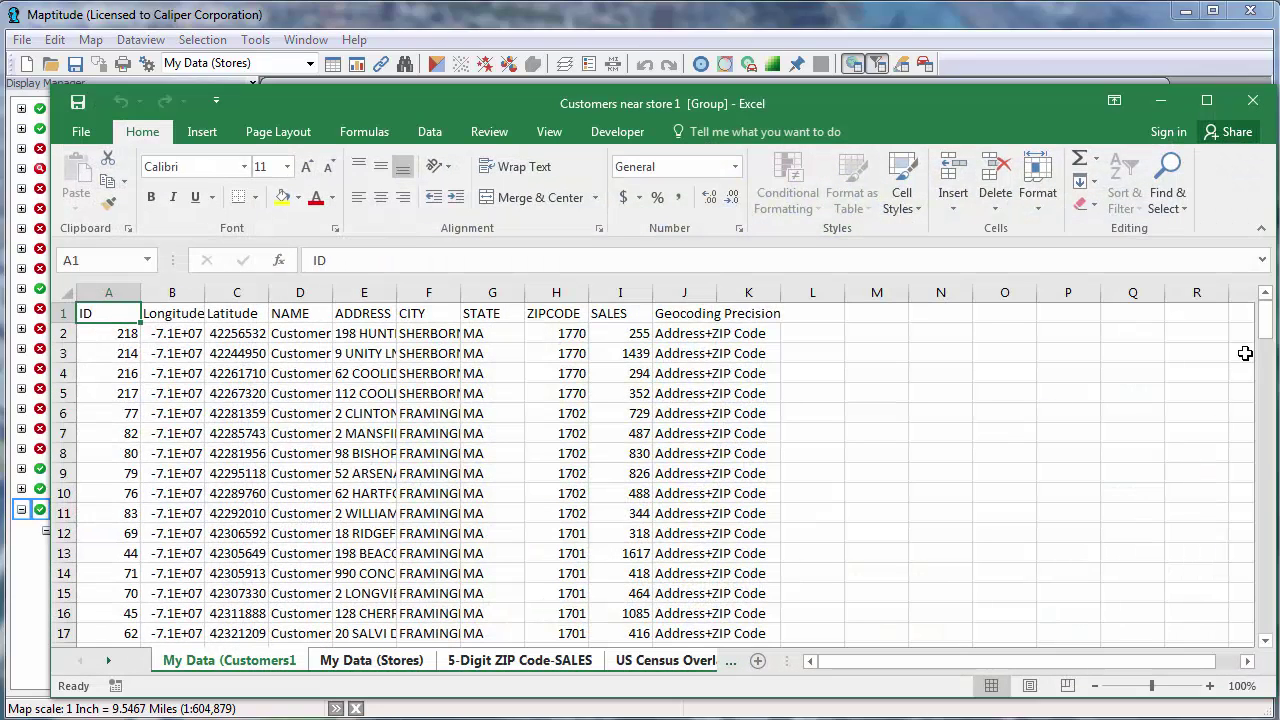
# Review the exported customers, stores, ZIP Code sales and US Census Overlay sheets, and widen the Estimated Median HH_Income column
pyautogui.moveTo(1268, 334); pyautogui.dragTo(1262, 645)
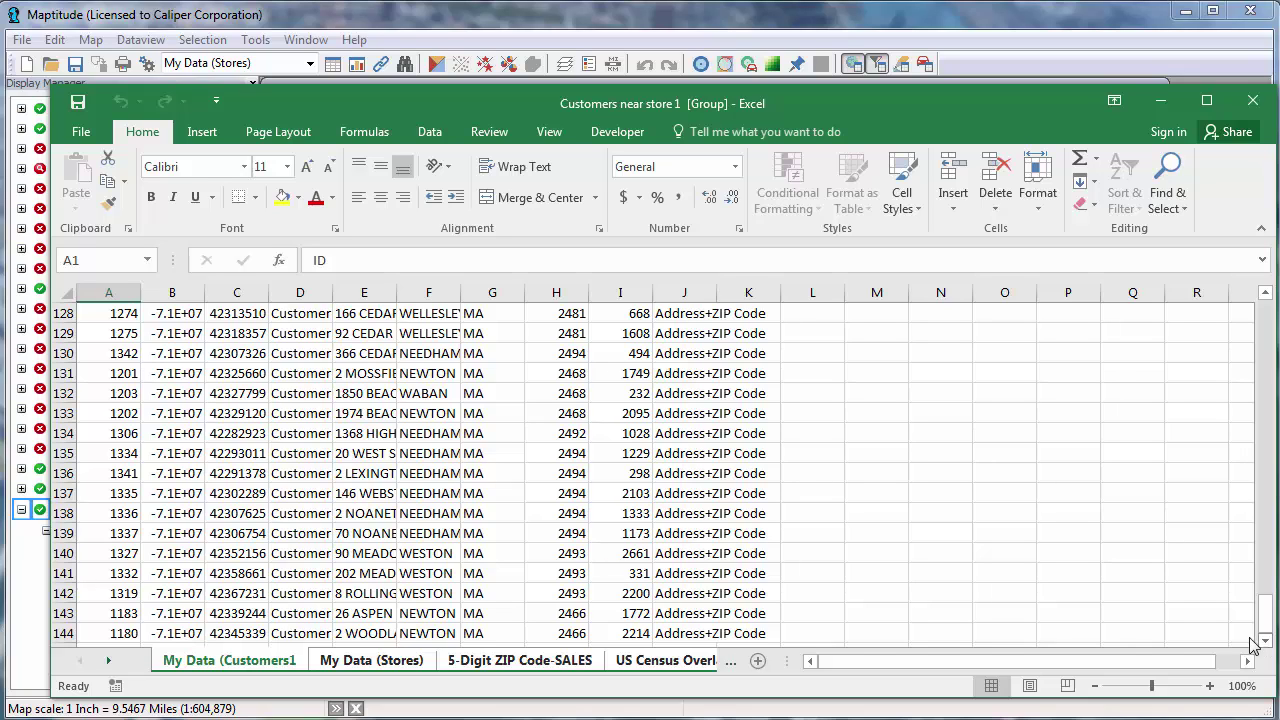
pyautogui.click(373, 664)
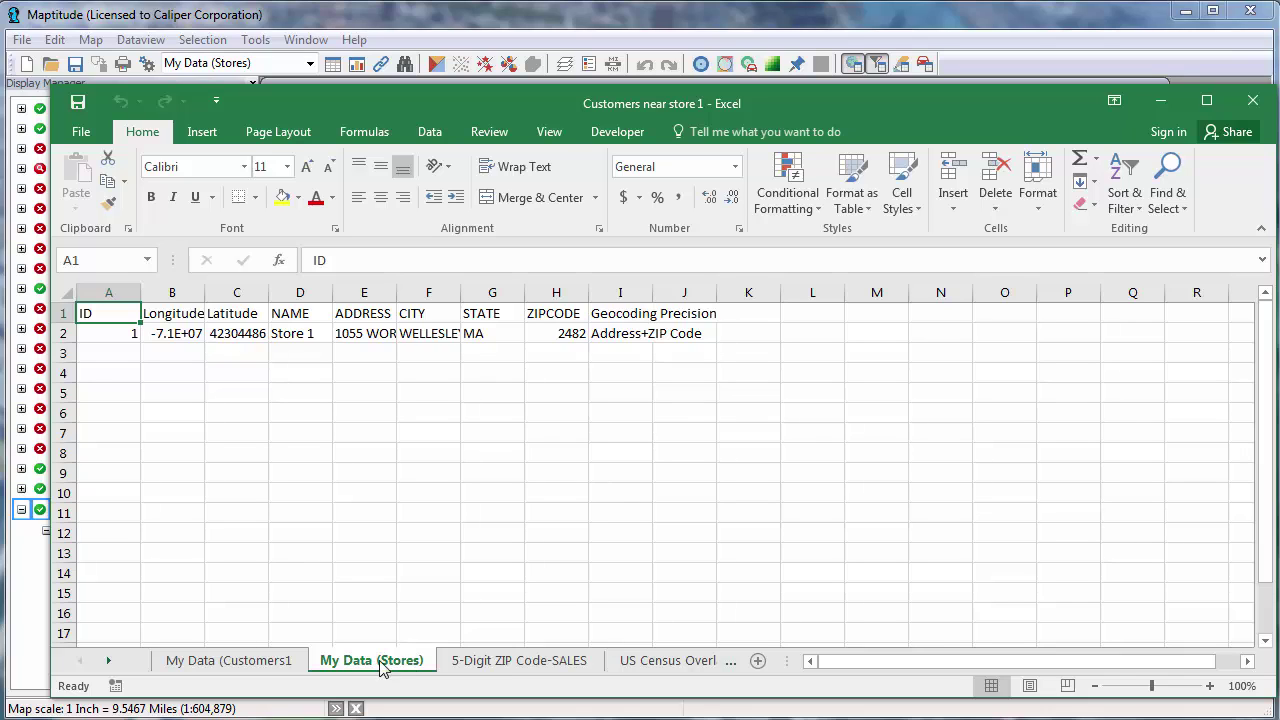
pyautogui.click(500, 662)
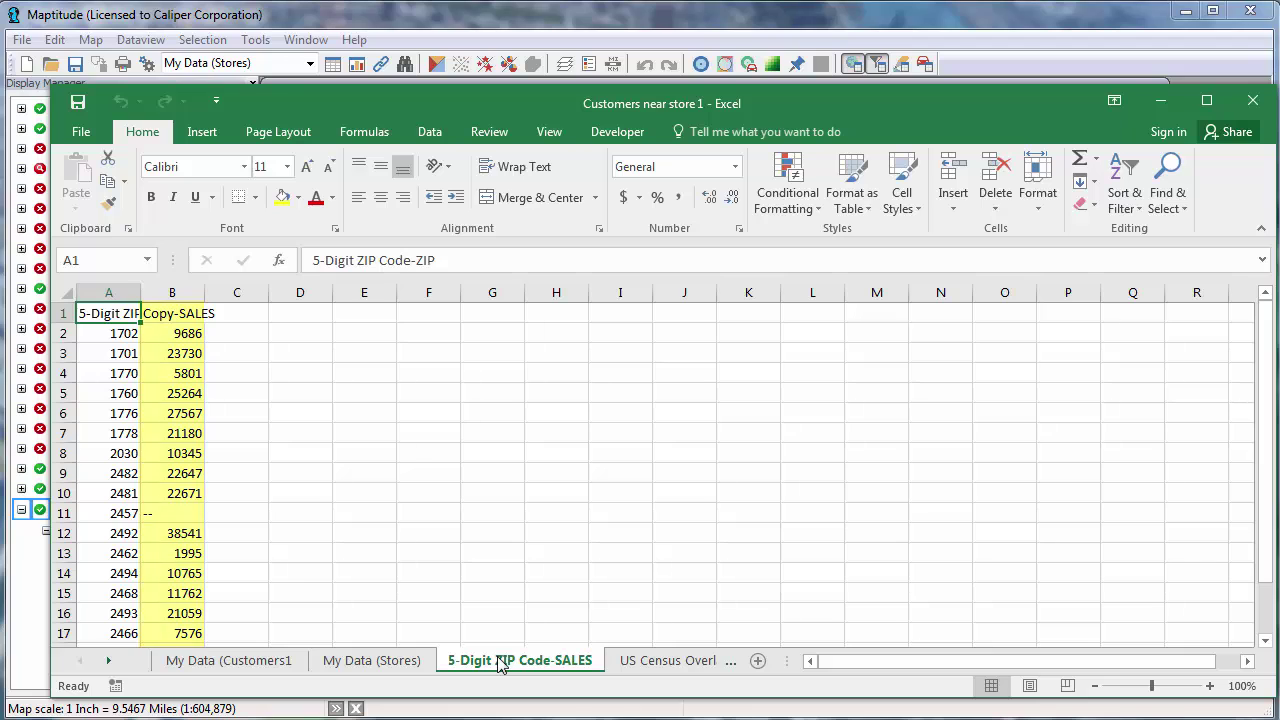
pyautogui.click(636, 660)
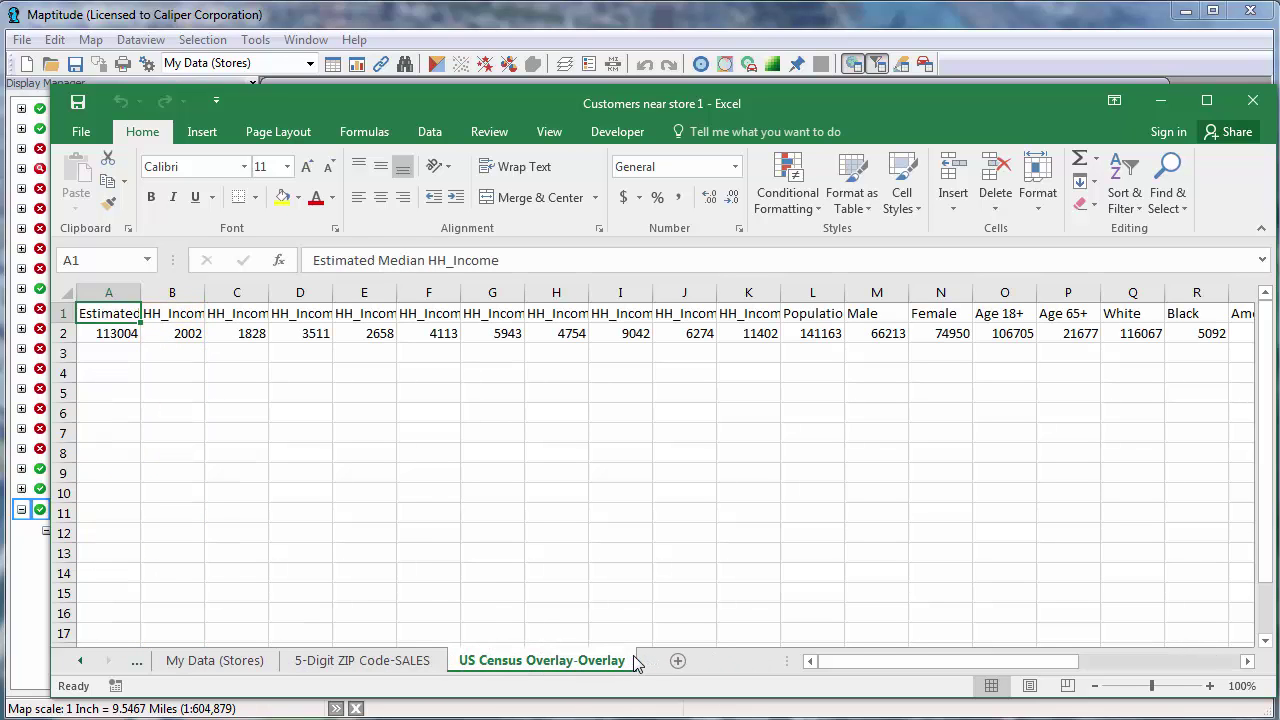
pyautogui.moveTo(141, 292); pyautogui.dragTo(201, 292)
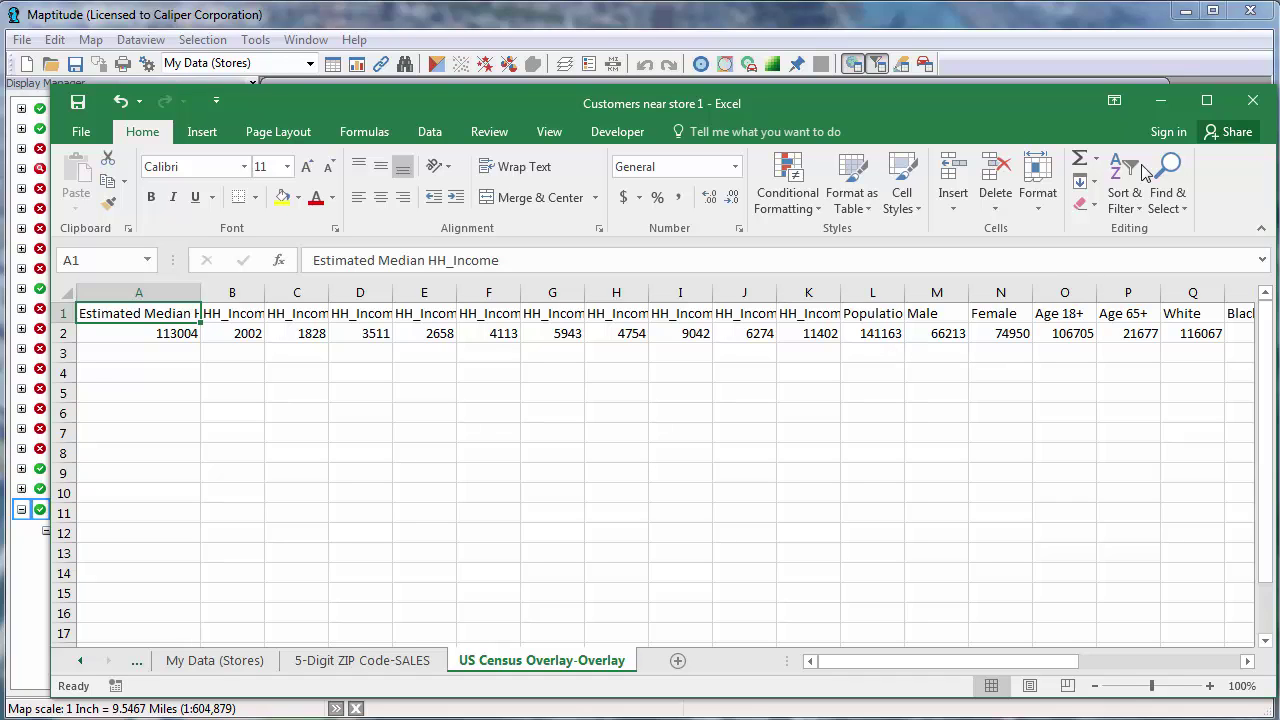
# Close the exported Customers near store 1 workbook without saving changes and switch back to Maptitude
pyautogui.click(1253, 100)
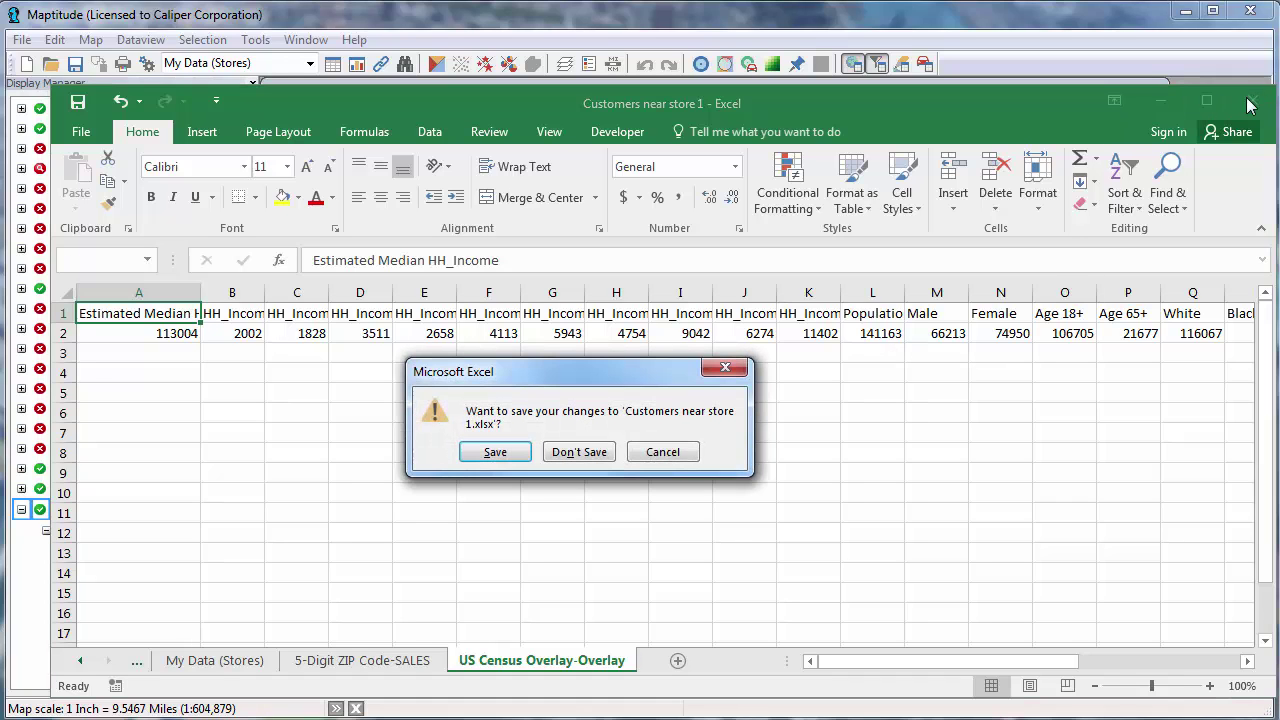
pyautogui.click(592, 455)
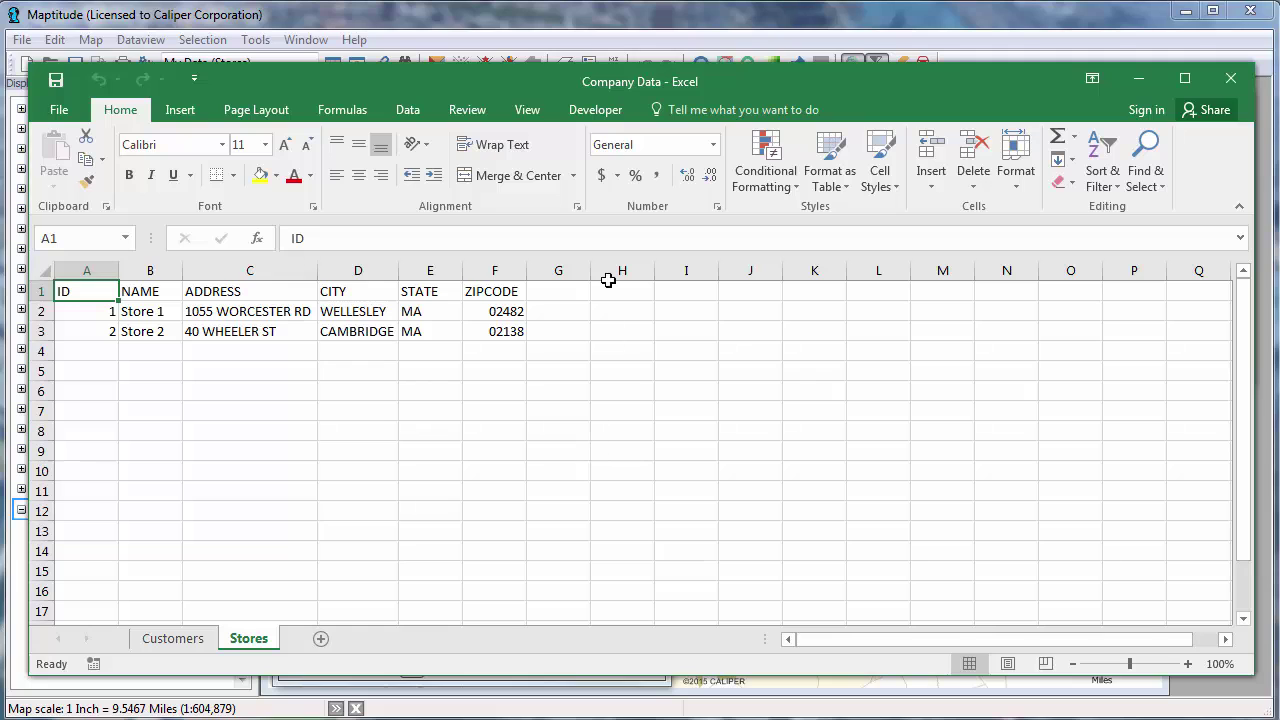
pyautogui.click(586, 27)
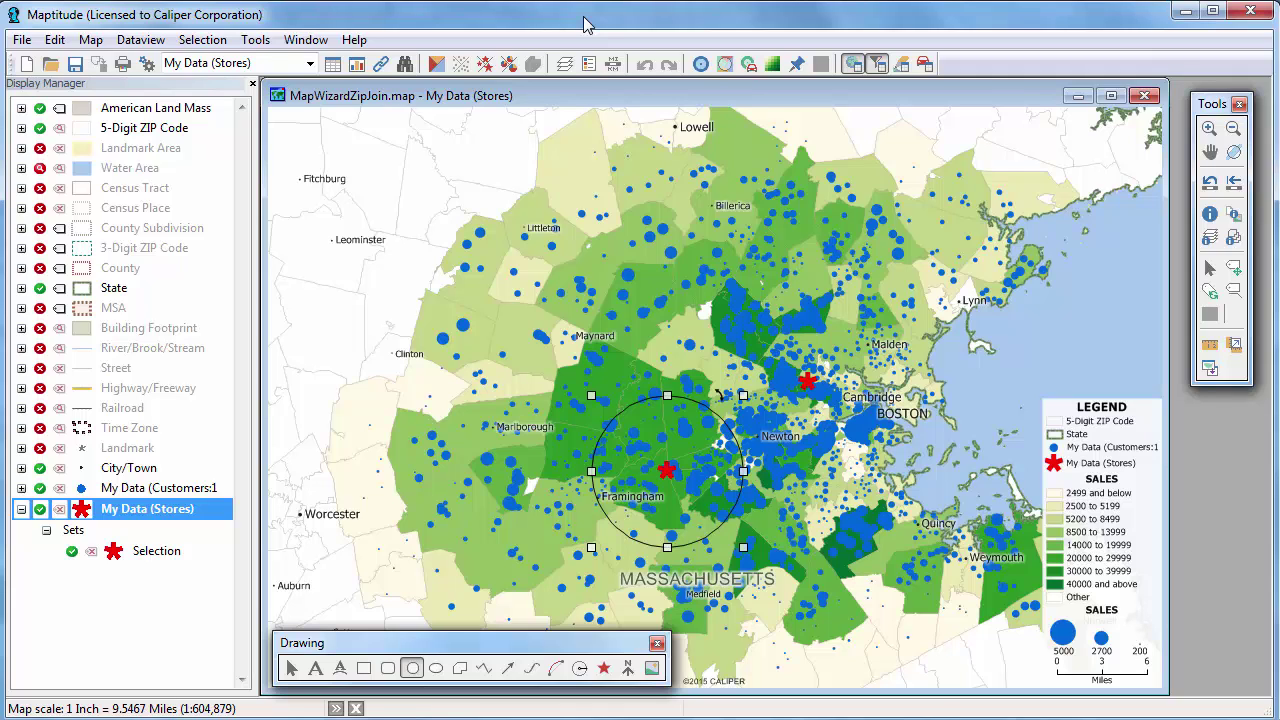
# Make My Data (Customers:1 the working layer, open its dataview, and widen the window to show the remaining columns
pyautogui.click(310, 63)
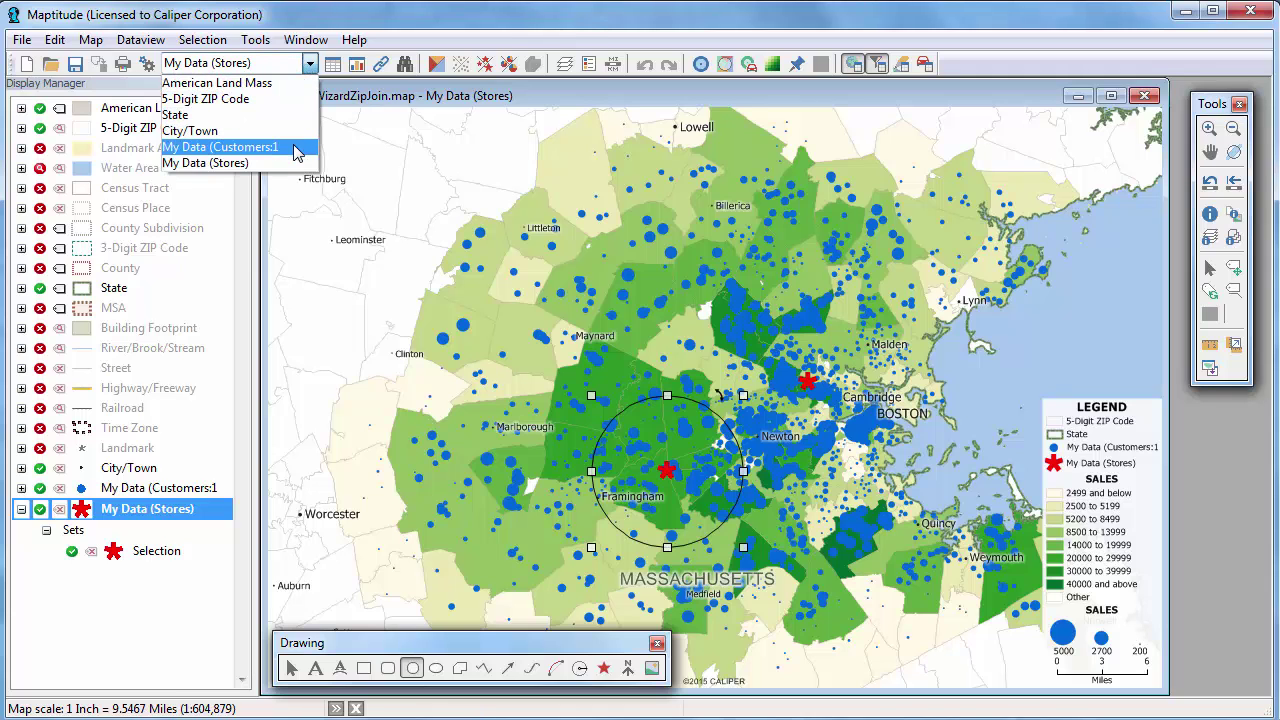
pyautogui.click(230, 147)
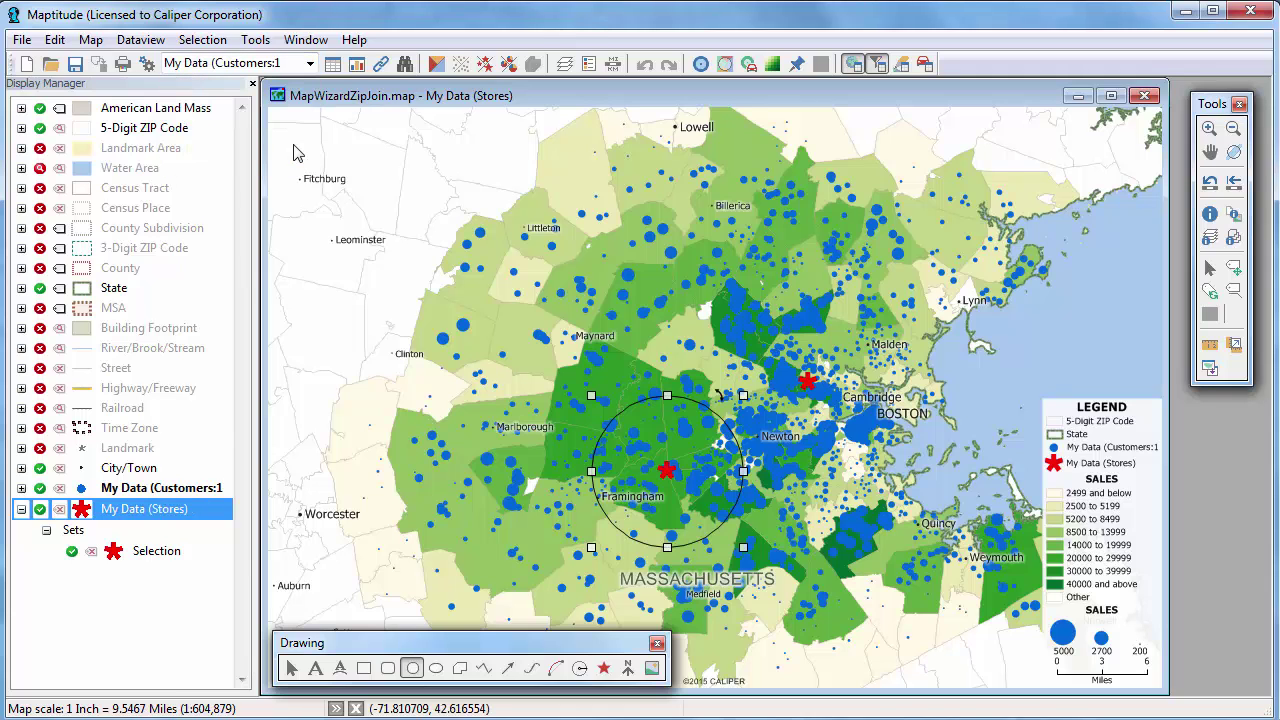
pyautogui.click(333, 63)
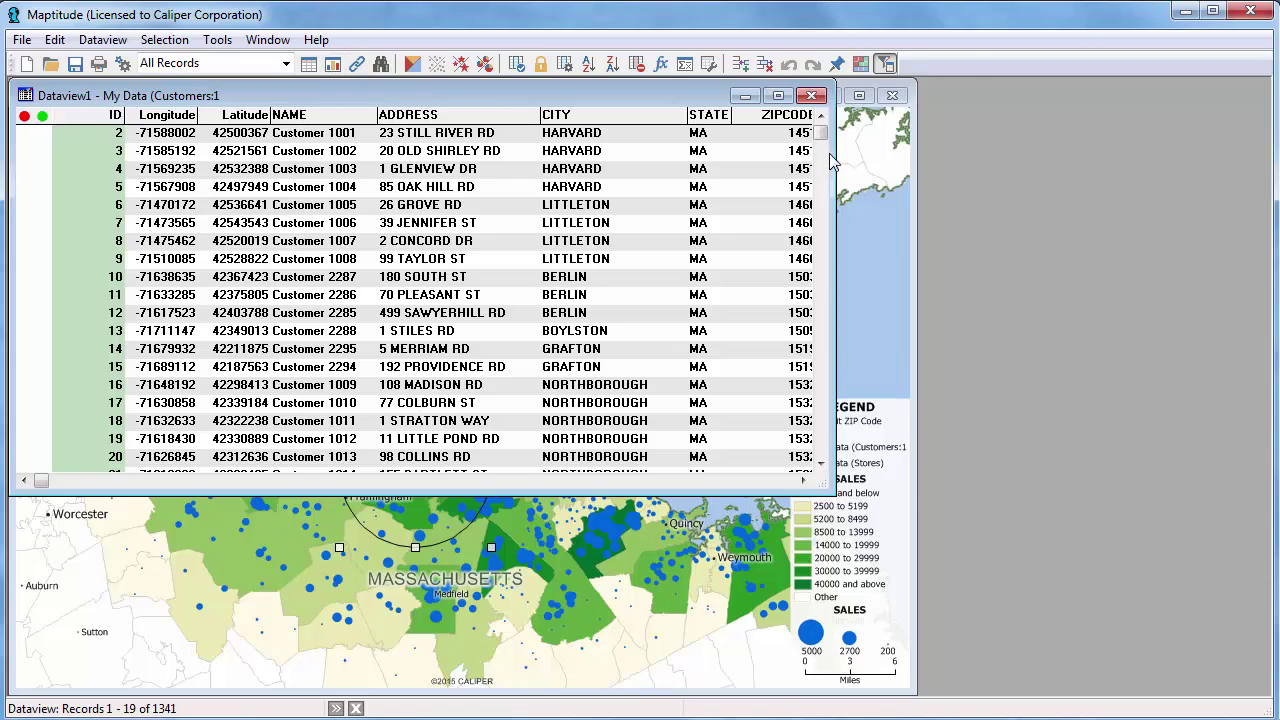
pyautogui.moveTo(835, 155); pyautogui.dragTo(1266, 250)
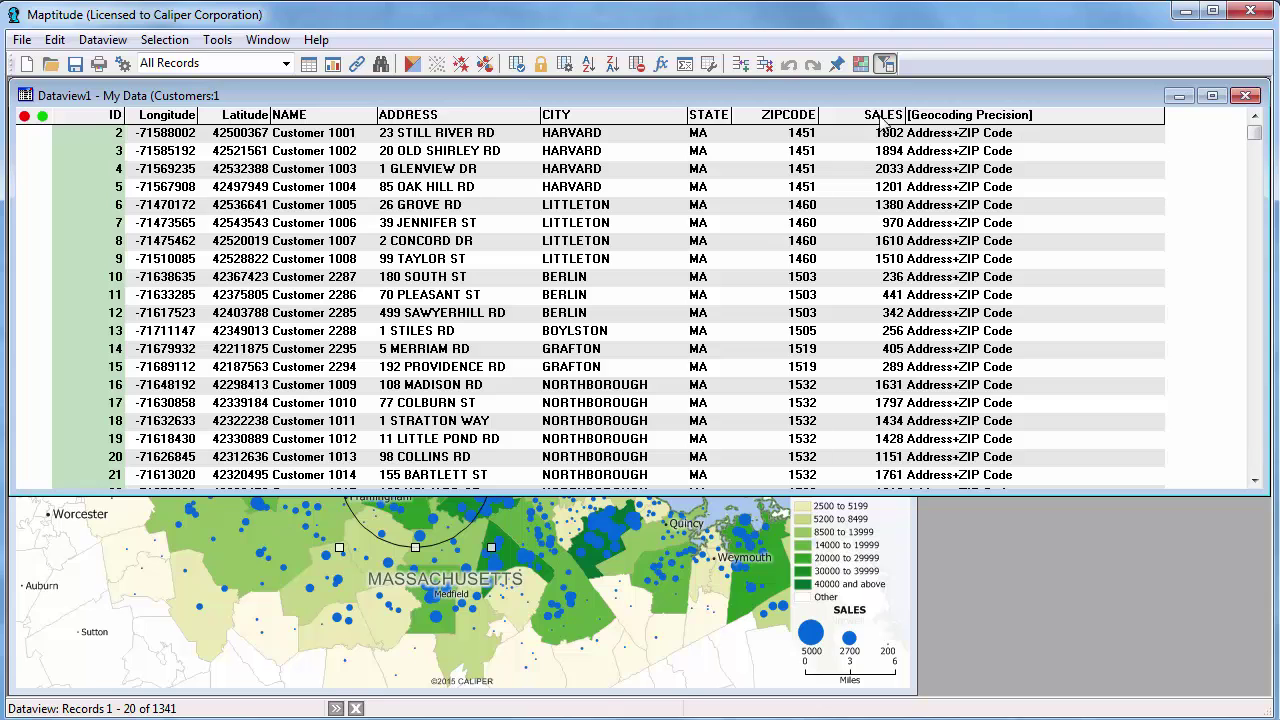
# Add two fields to the customer table structure, named Closest Store and Distance
pyautogui.click(709, 63)
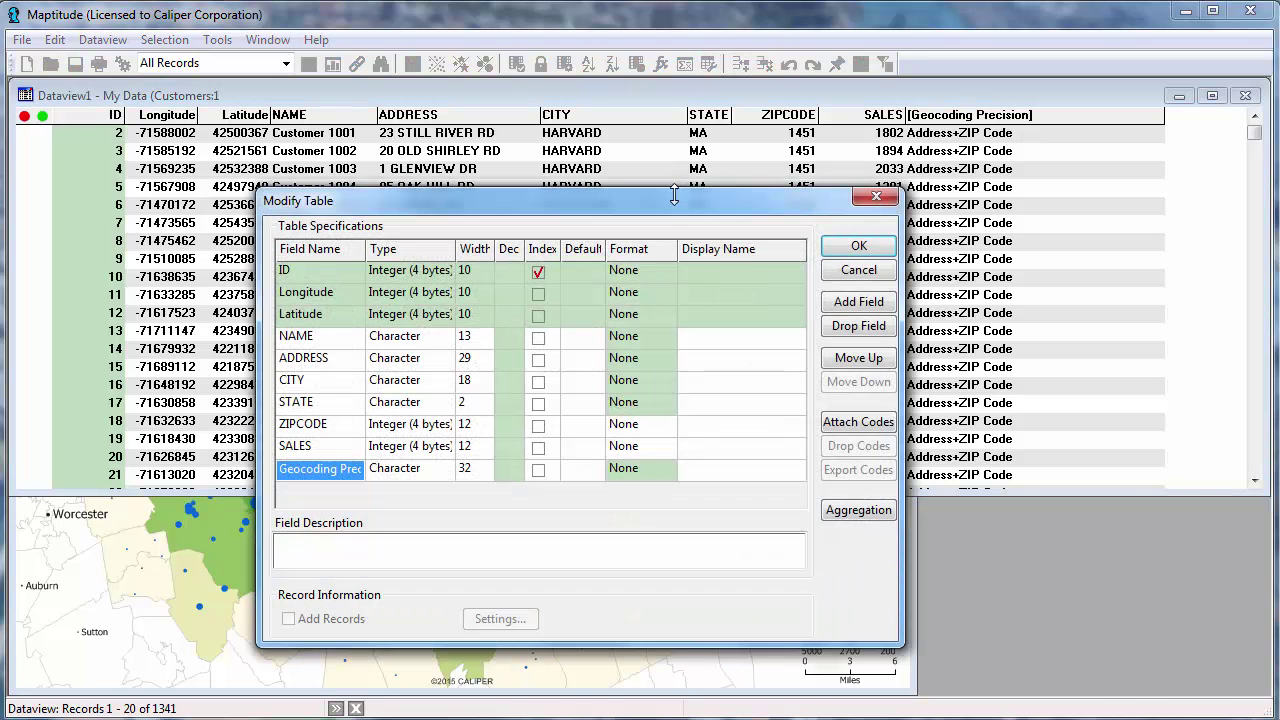
pyautogui.click(868, 306)
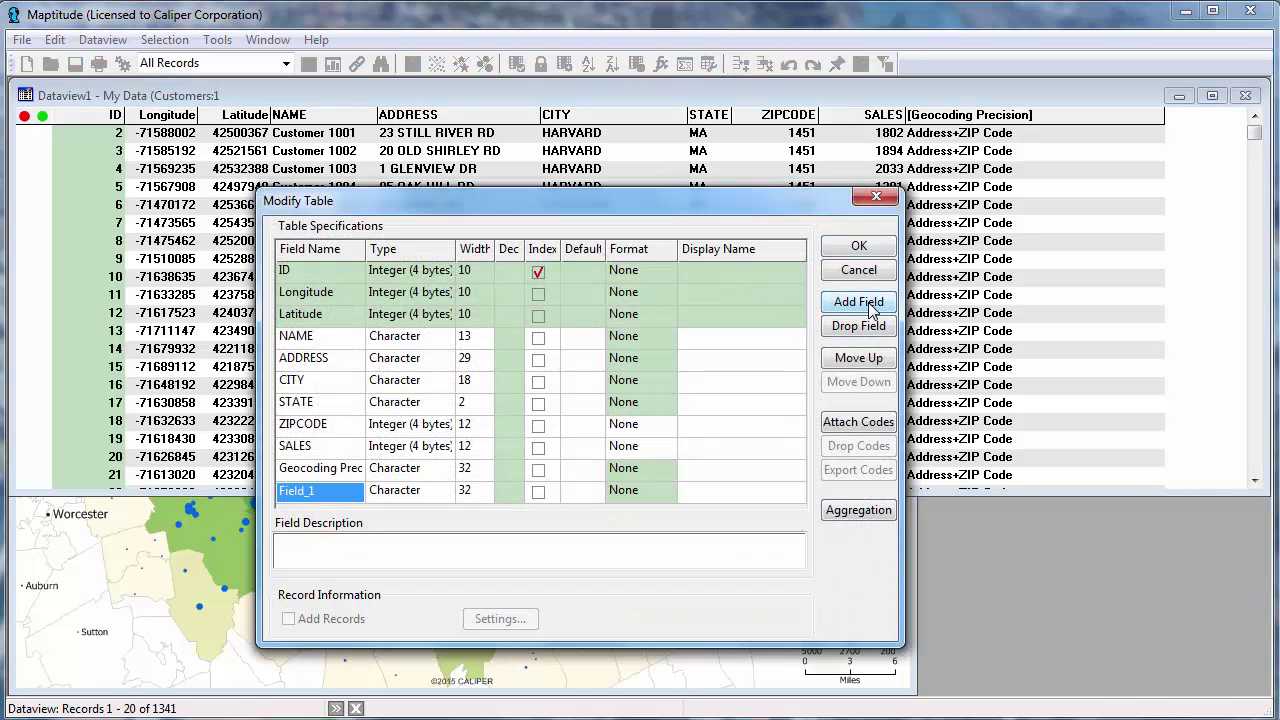
pyautogui.click(868, 304)
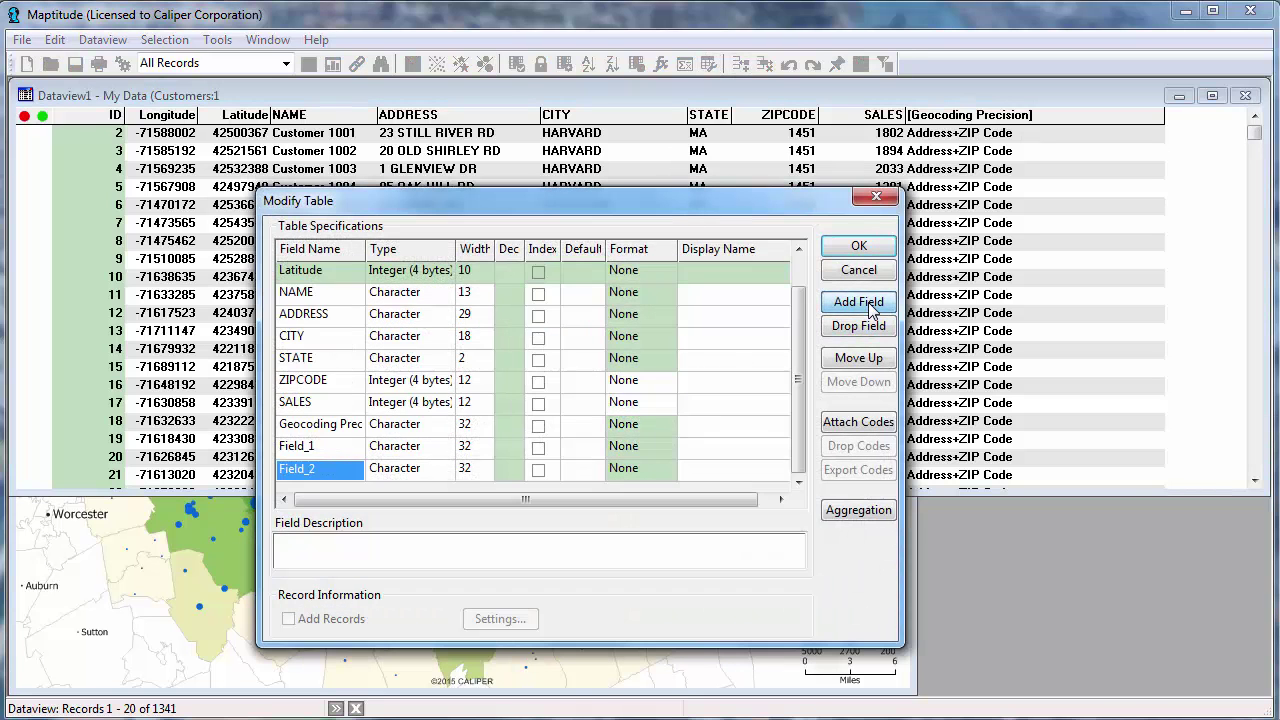
pyautogui.click(298, 450)
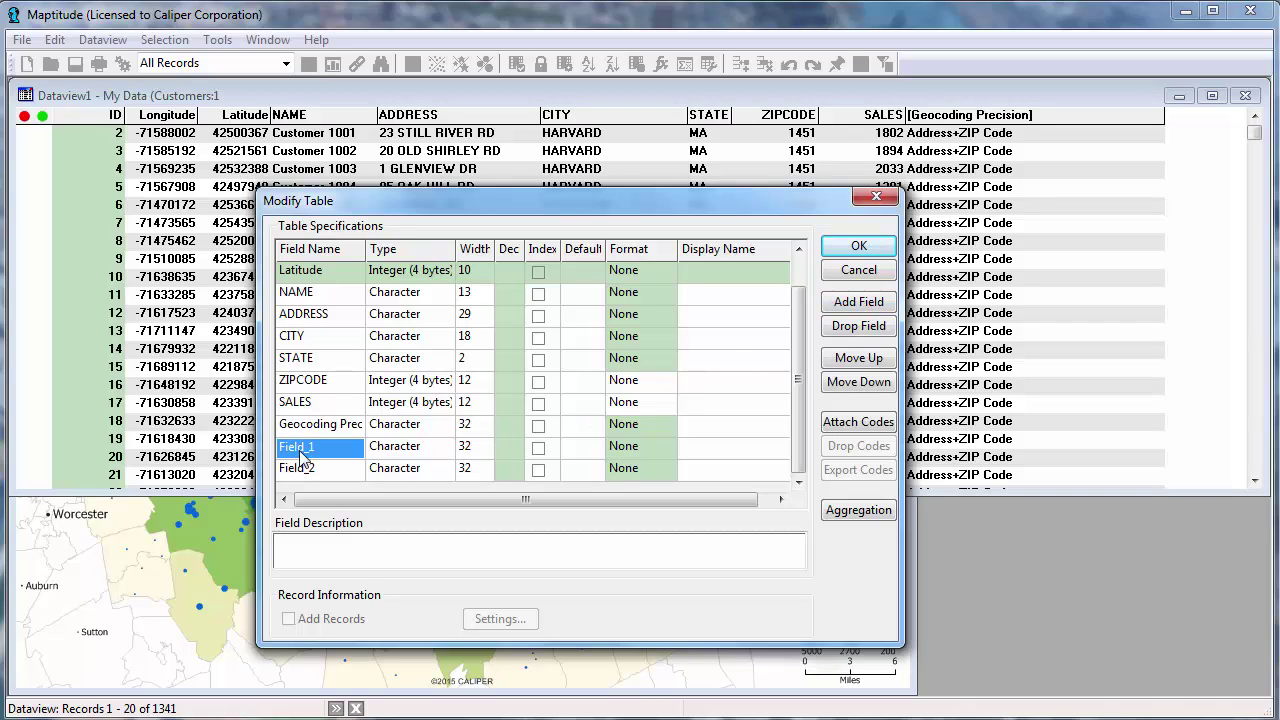
pyautogui.write('Closest Store')
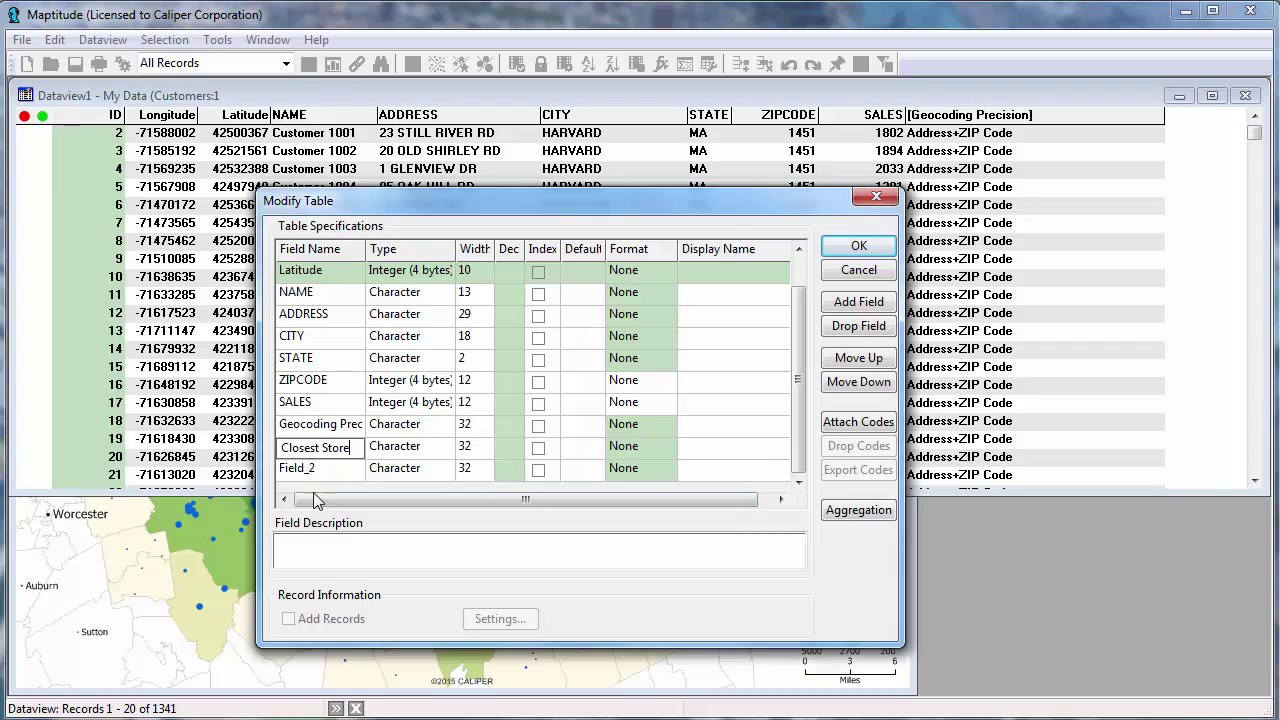
pyautogui.click(305, 469)
pyautogui.write('Distance')
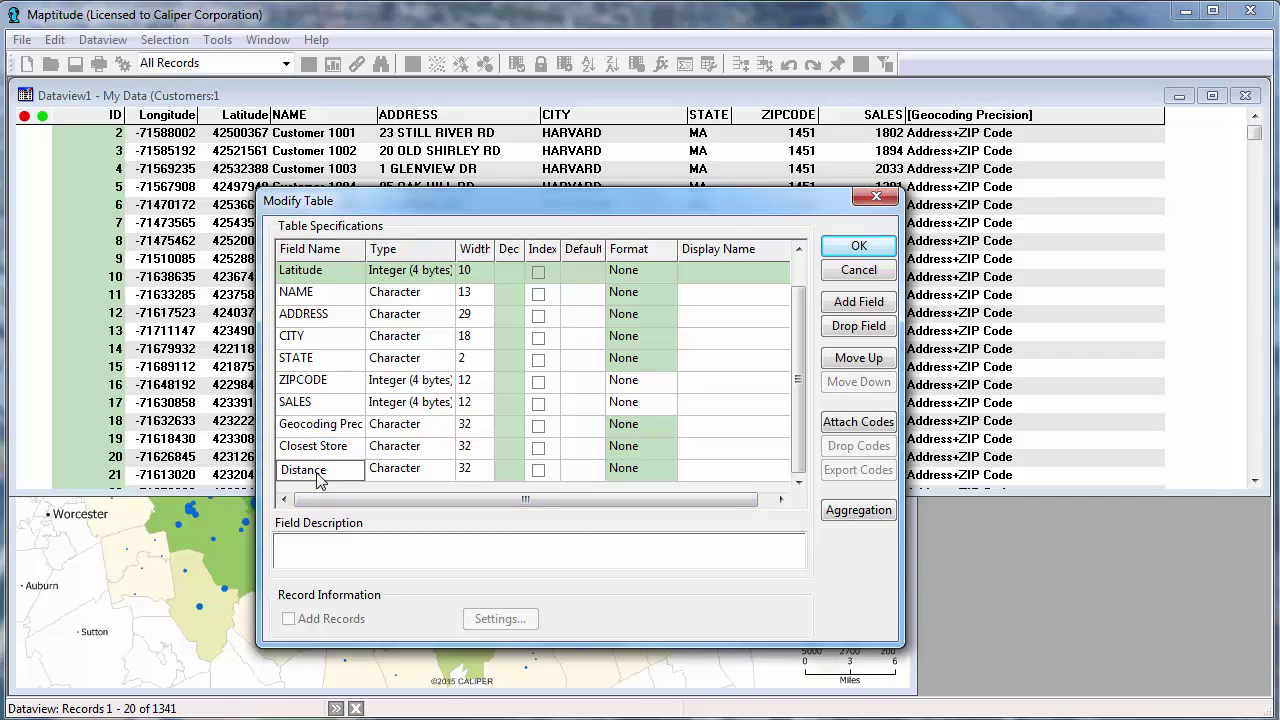
# Set the Distance field's type to Real (8 bytes) and apply the modified table structure
pyautogui.click(403, 468)
pyautogui.click(446, 472)
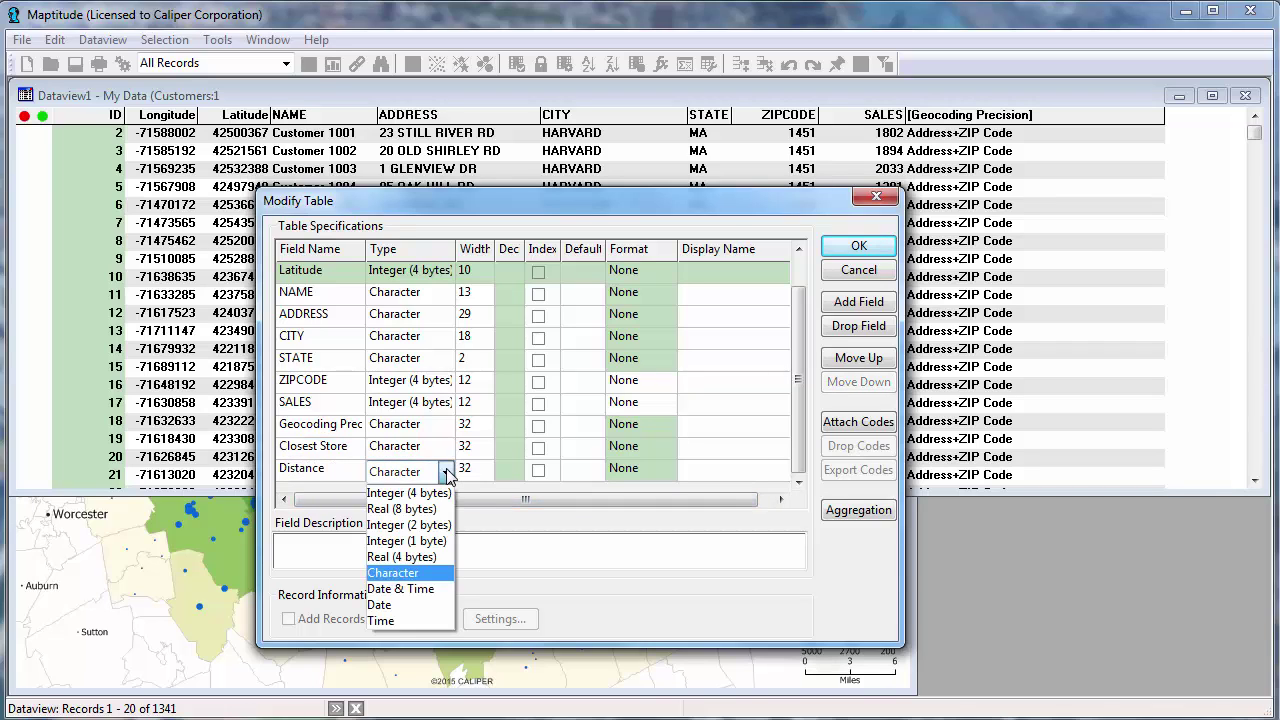
pyautogui.click(433, 503)
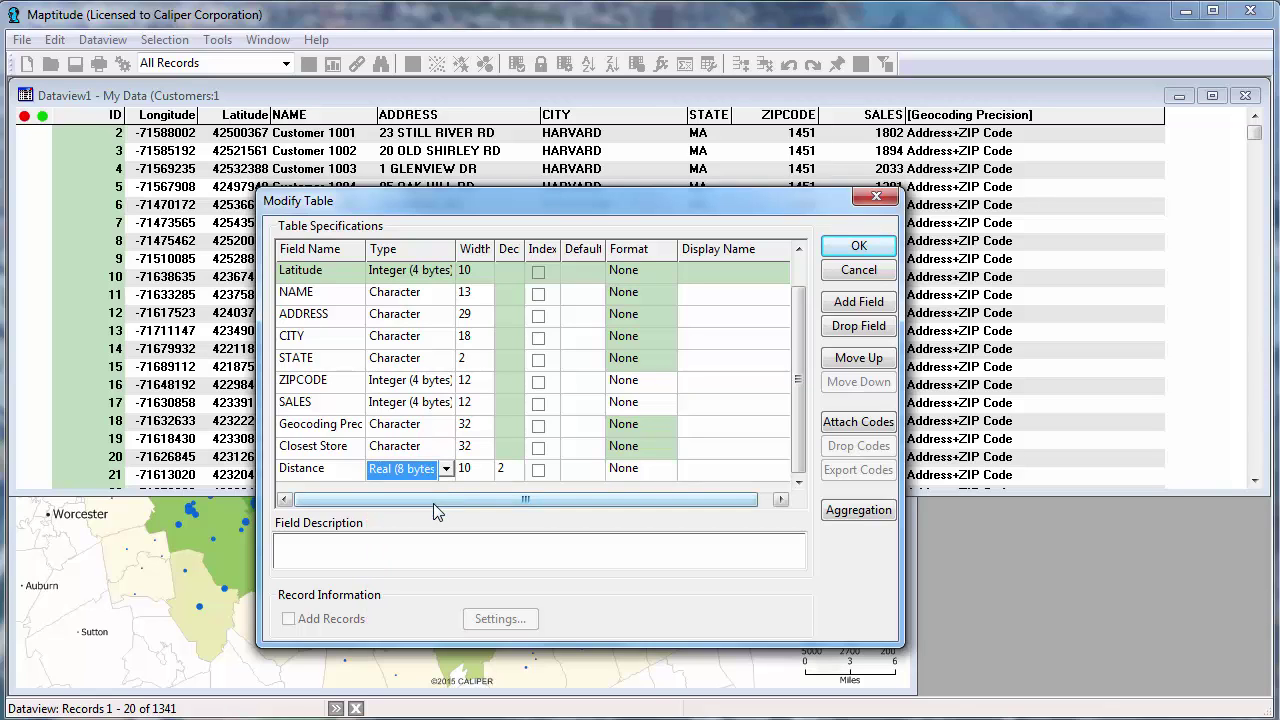
pyautogui.click(855, 248)
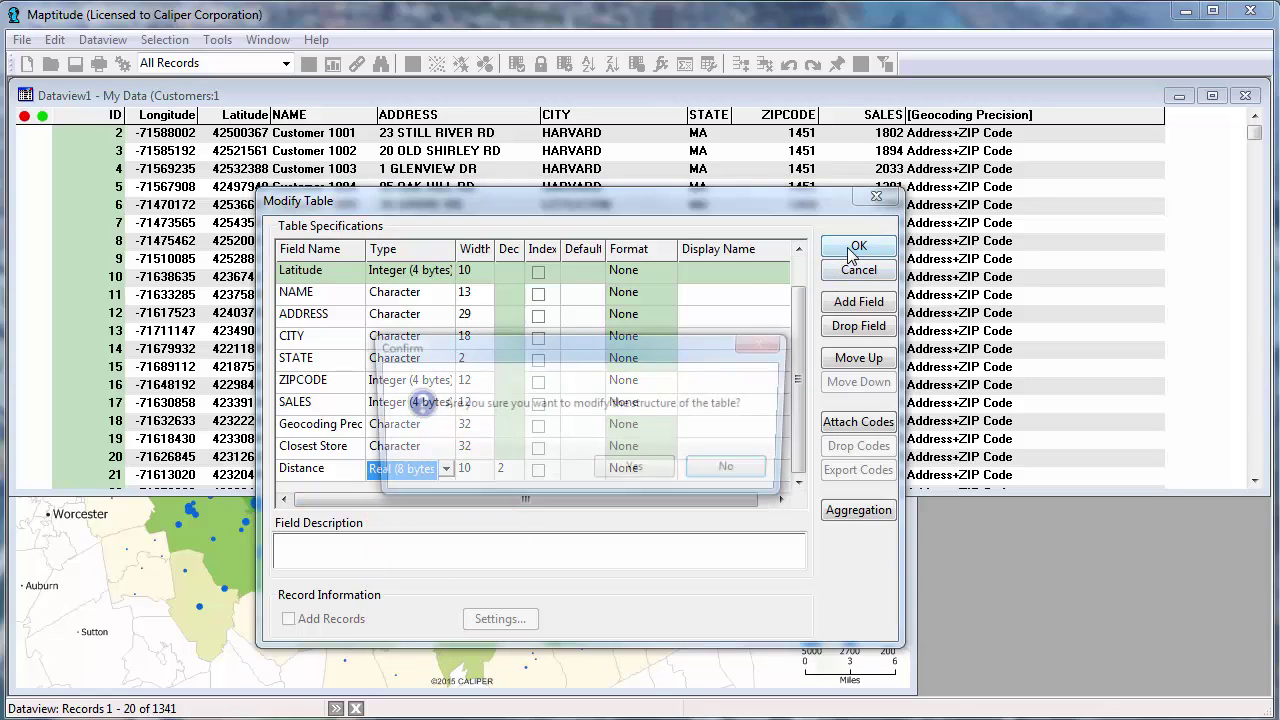
pyautogui.click(638, 470)
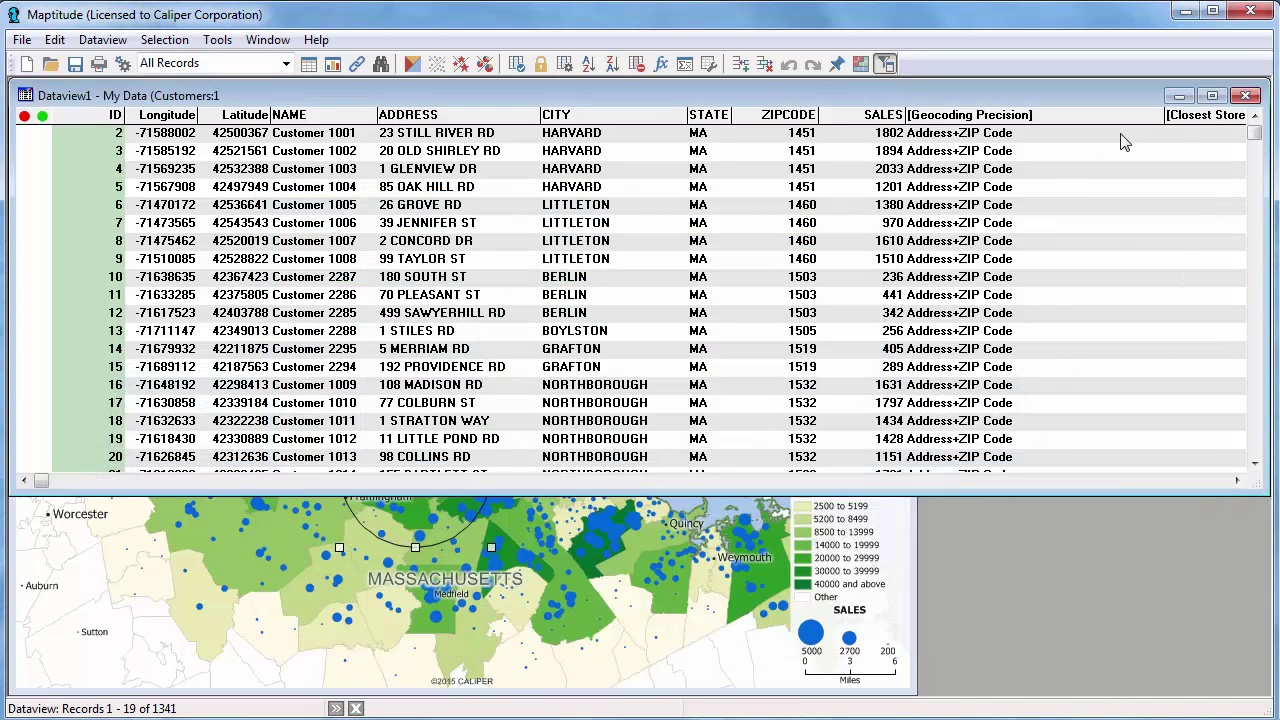
# Narrow the Geocoding Precision column and fill the Closest Store column by tagging all customers with NAME from My Data (Stores)
pyautogui.moveTo(1164, 115); pyautogui.dragTo(1140, 115)
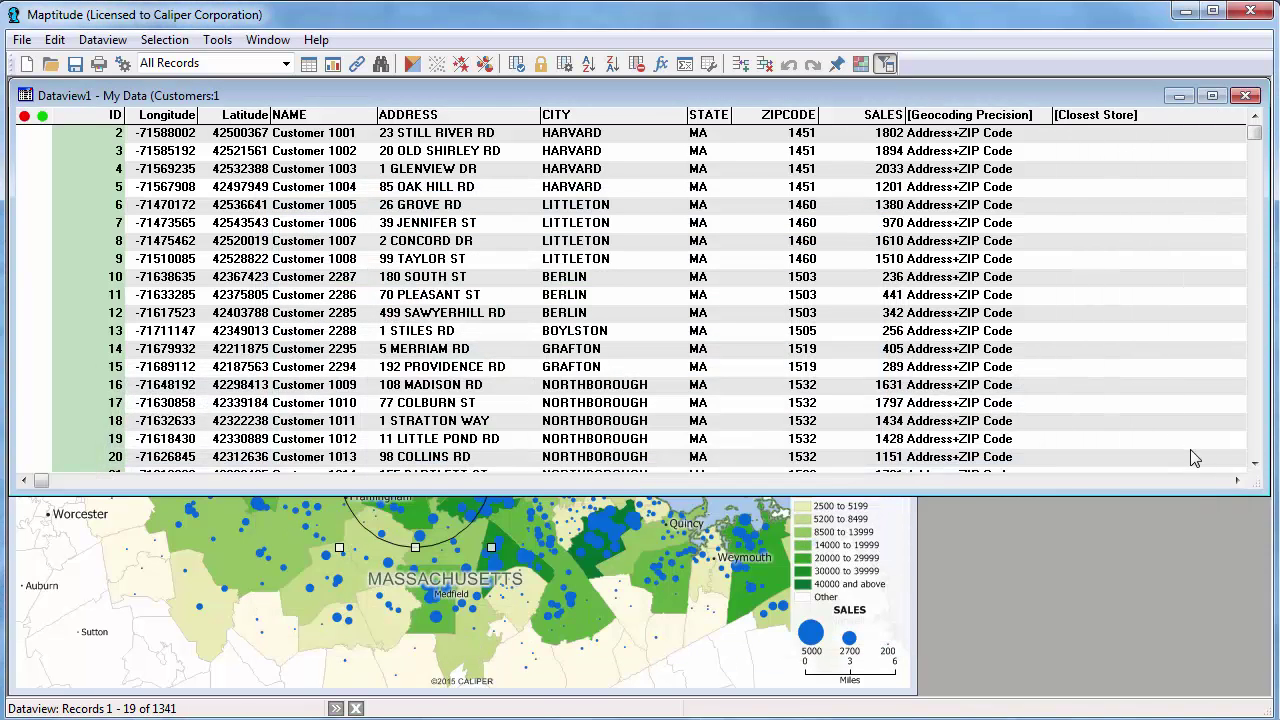
pyautogui.click(1205, 479)
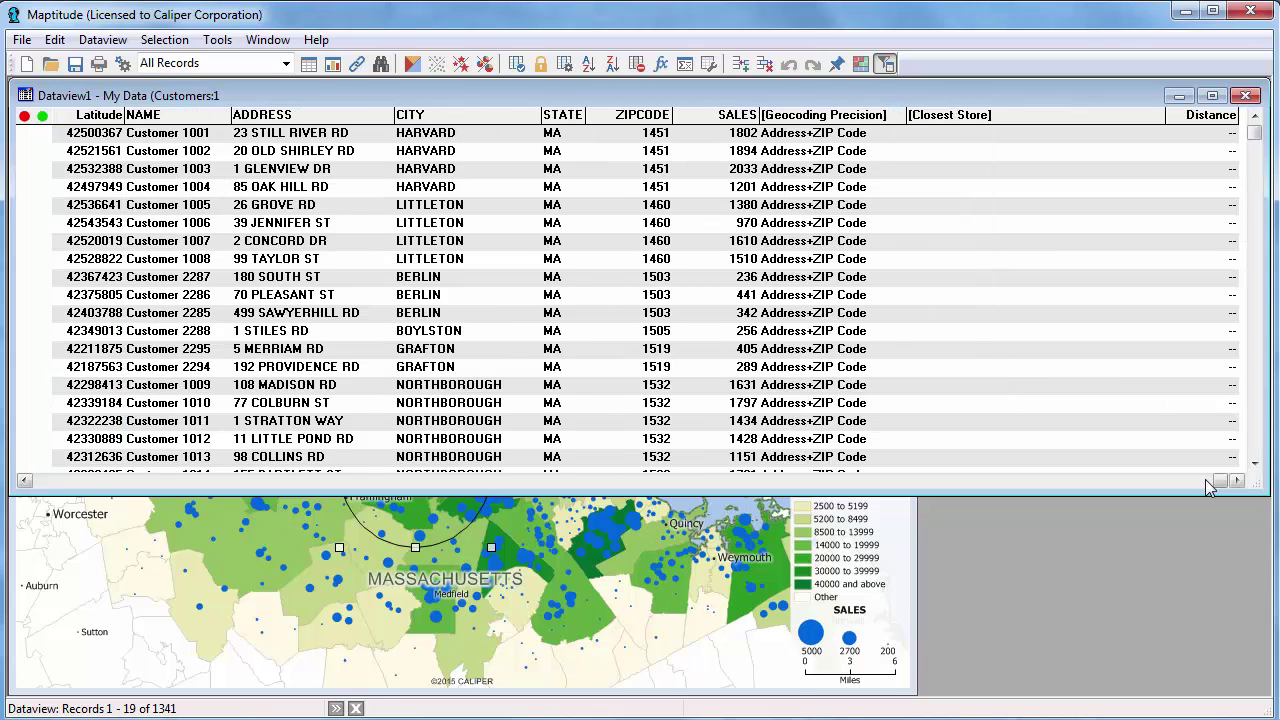
pyautogui.click(1034, 116)
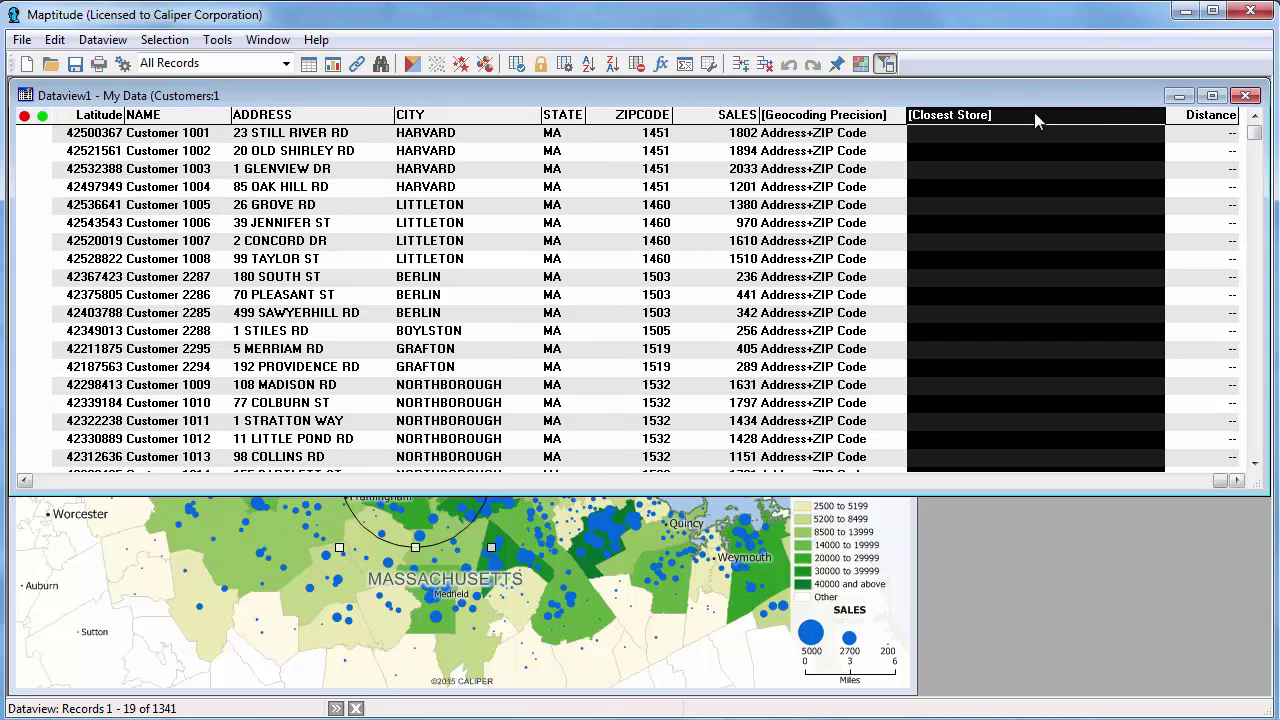
pyautogui.rightClick(993, 164)
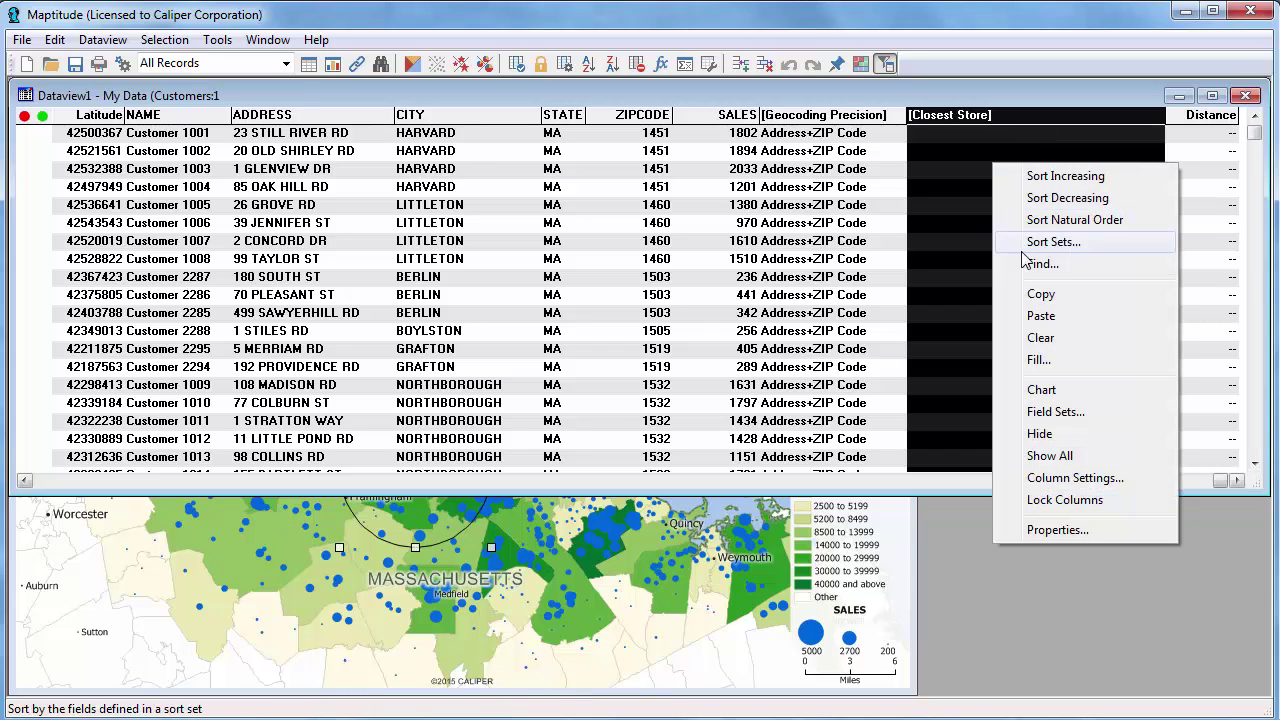
pyautogui.click(1054, 359)
pyautogui.click(450, 361)
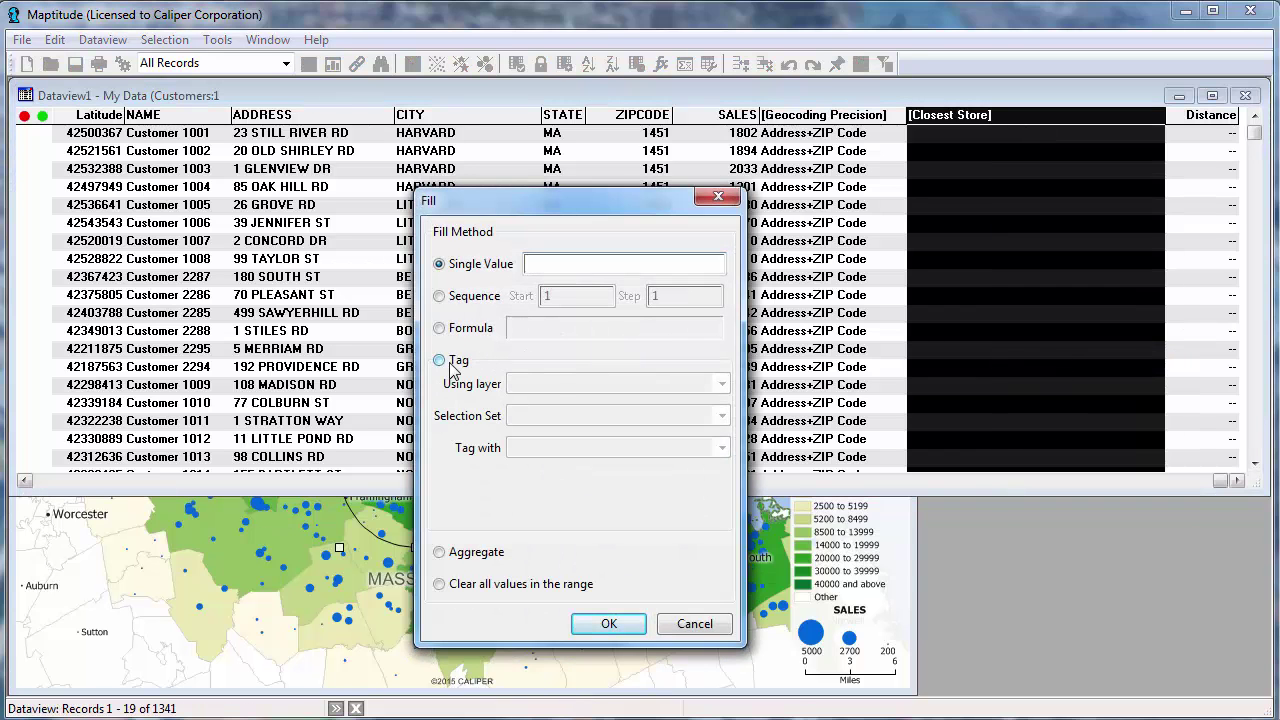
pyautogui.click(535, 385)
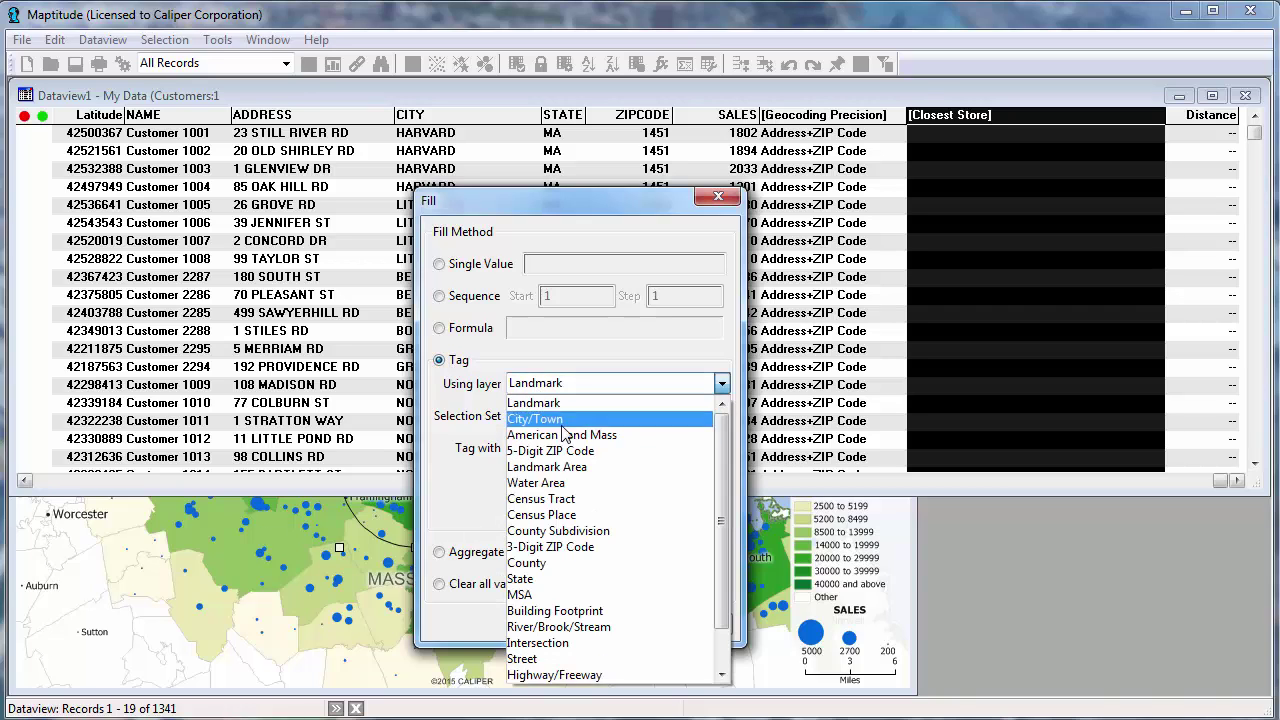
pyautogui.scroll(-1, 720, 655)
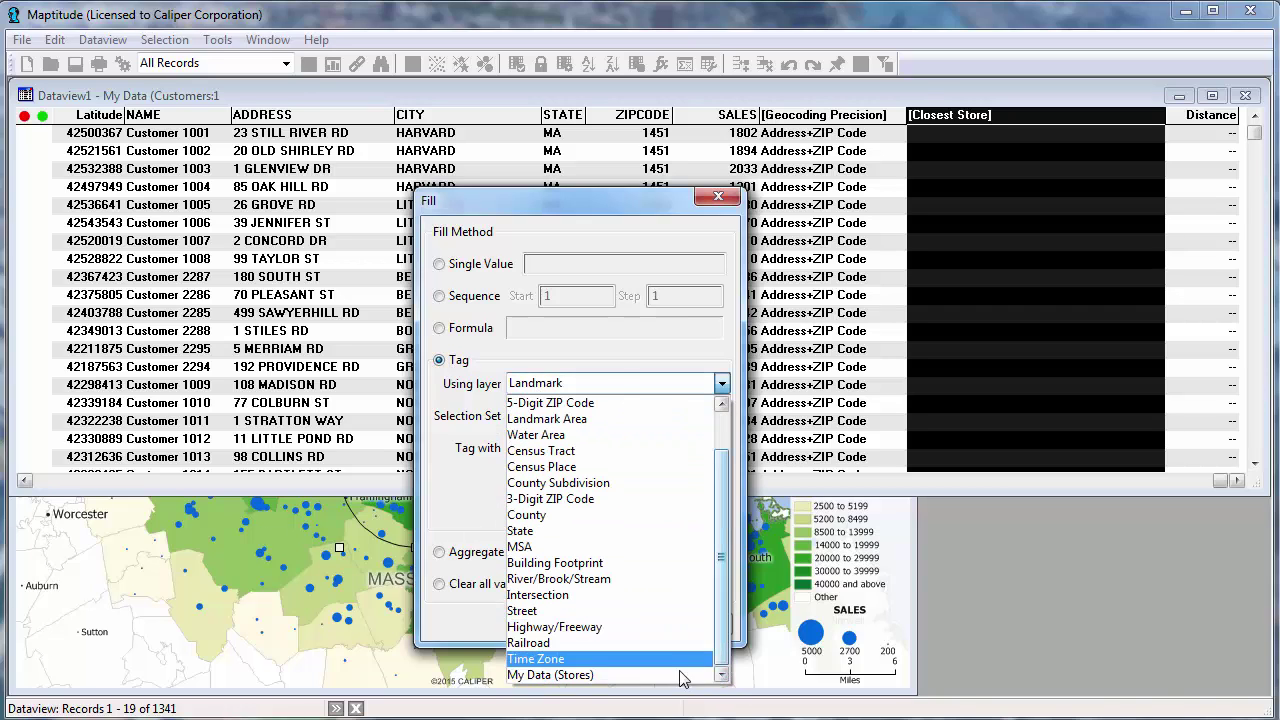
pyautogui.click(676, 678)
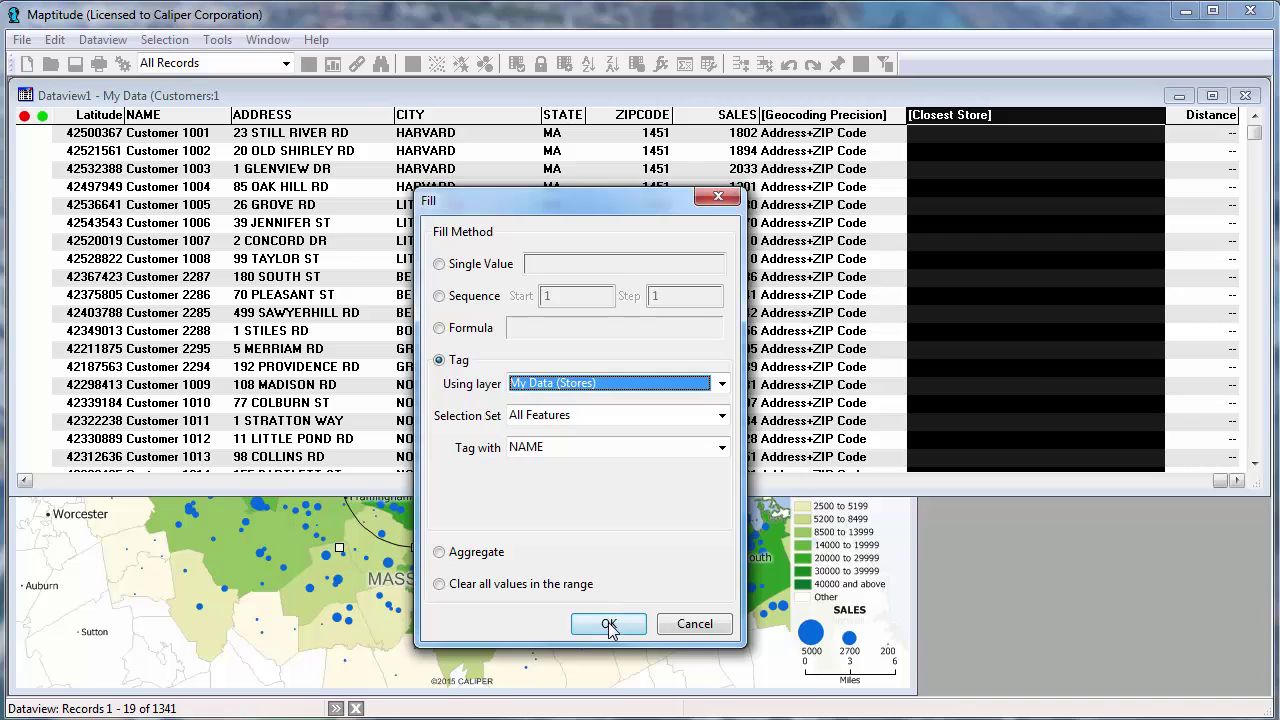
pyautogui.click(609, 625)
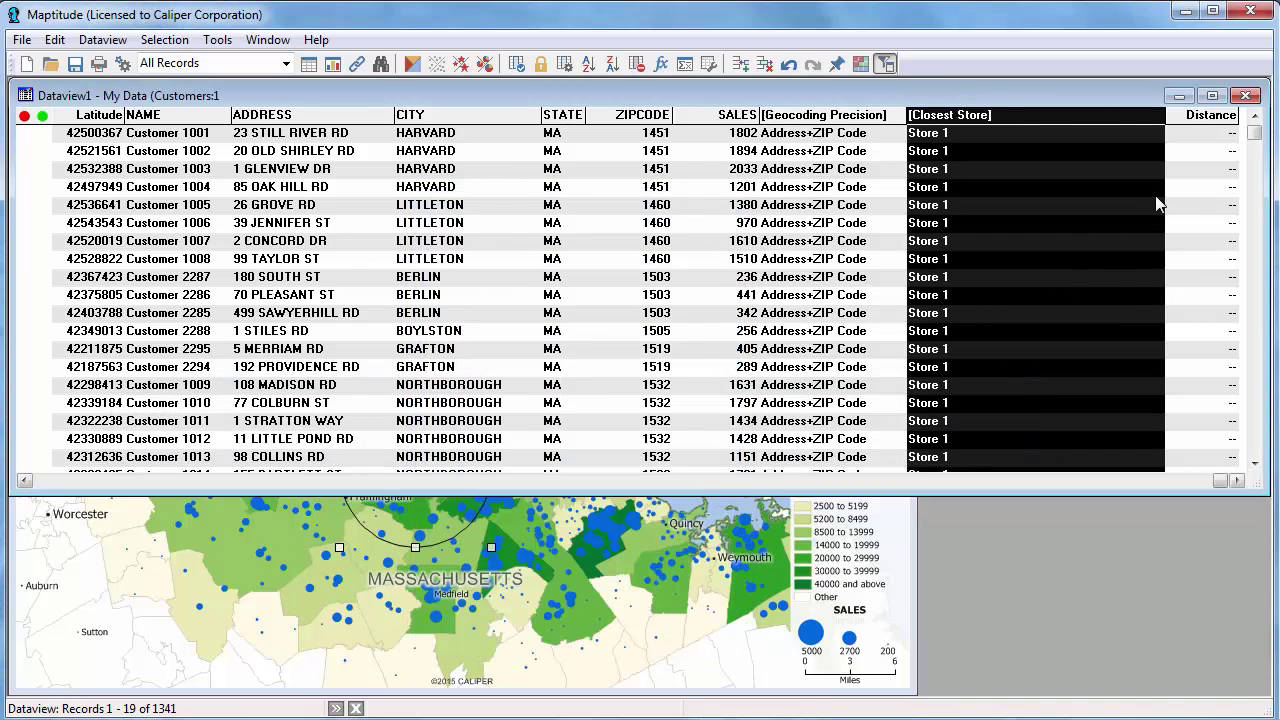
# Fill the Distance column by tagging with Distance to Feature from all features of My Data (Stores), and review the records
pyautogui.click(1183, 118)
pyautogui.rightClick(1183, 120)
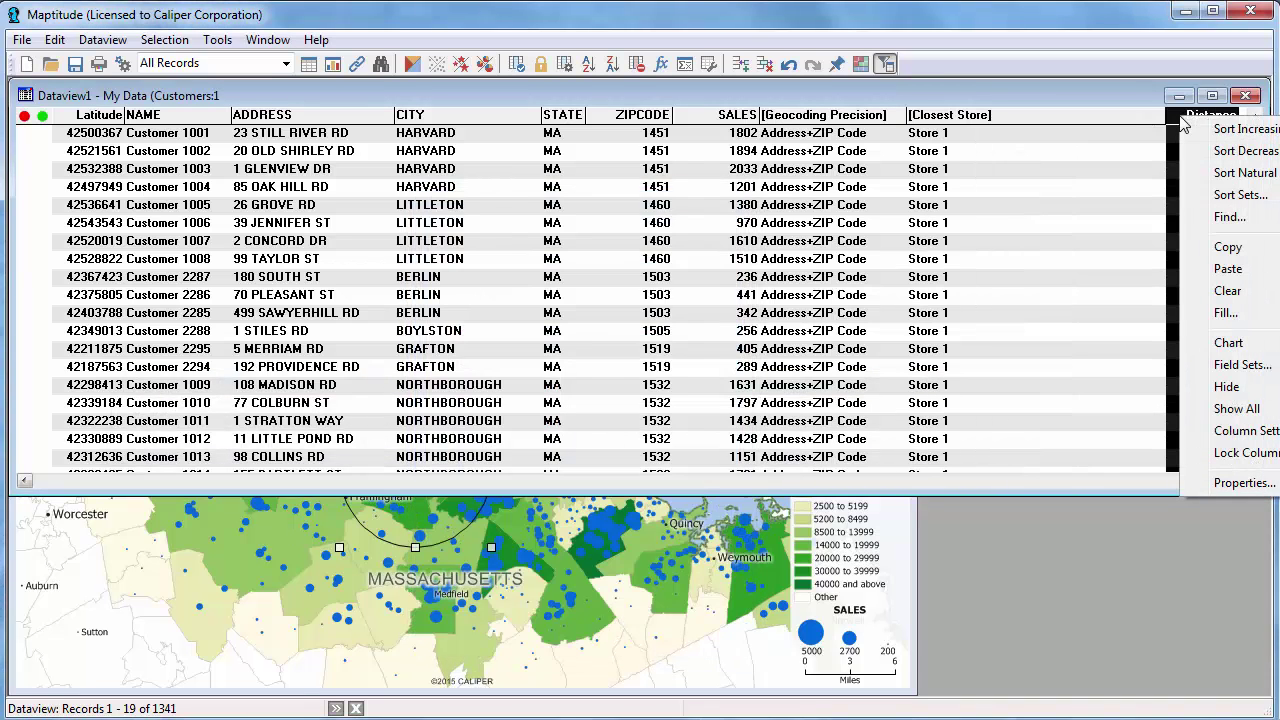
pyautogui.click(1226, 312)
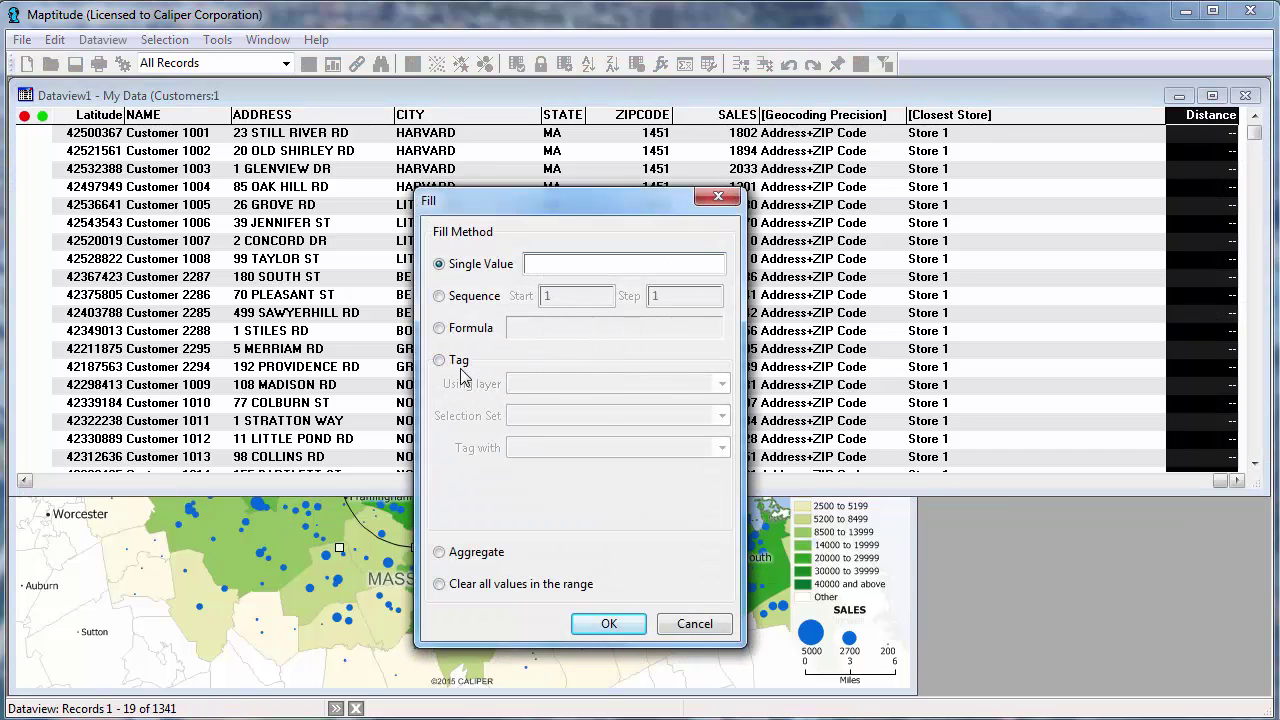
pyautogui.click(459, 362)
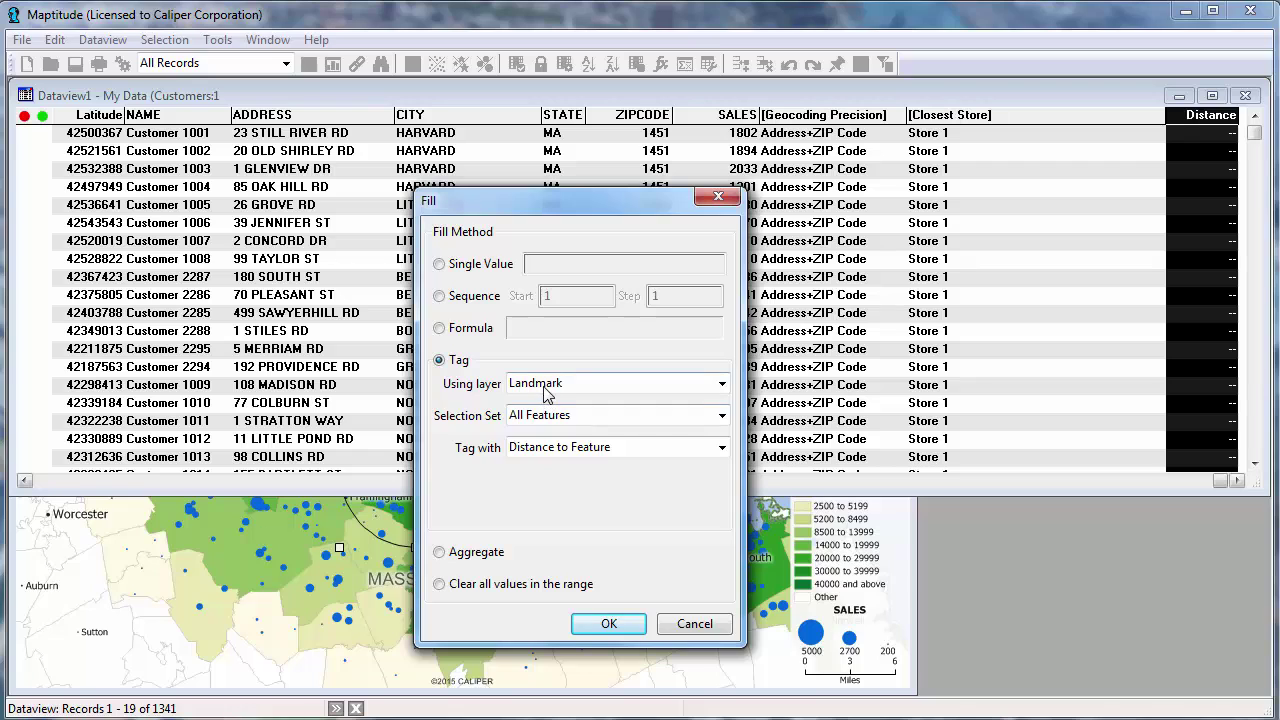
pyautogui.click(721, 384)
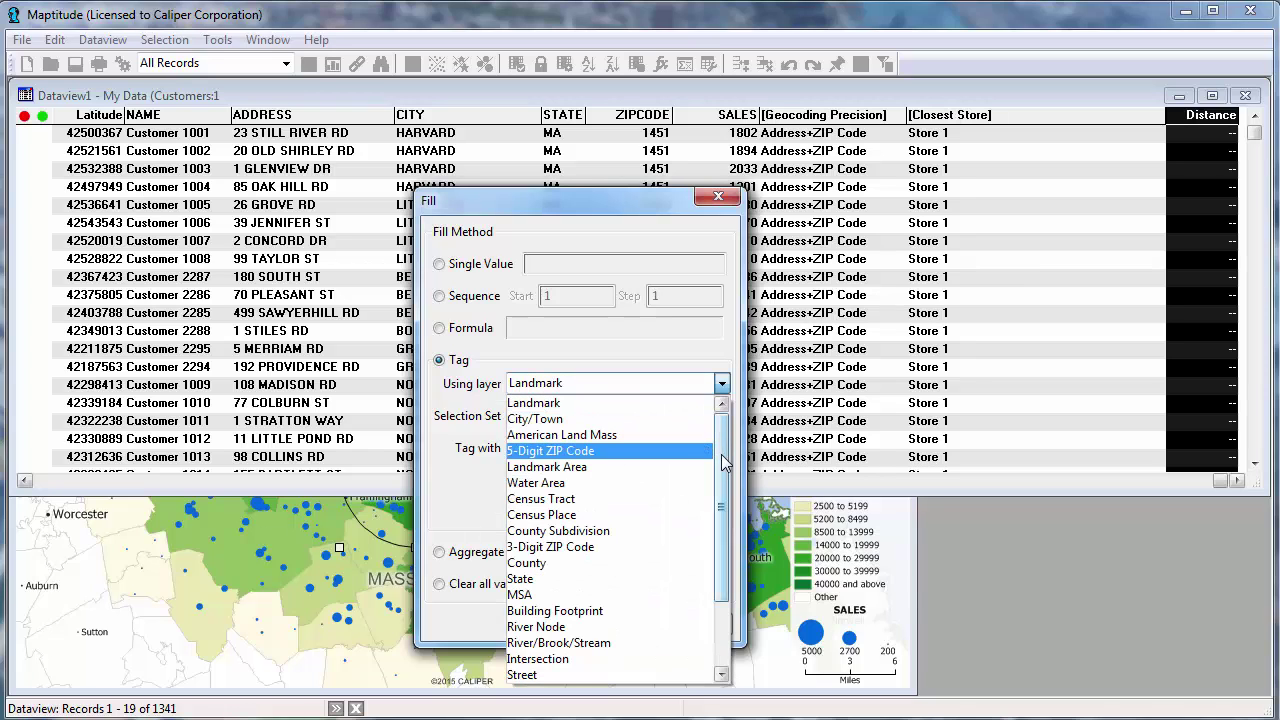
pyautogui.moveTo(720, 453); pyautogui.dragTo(725, 622)
pyautogui.click(602, 675)
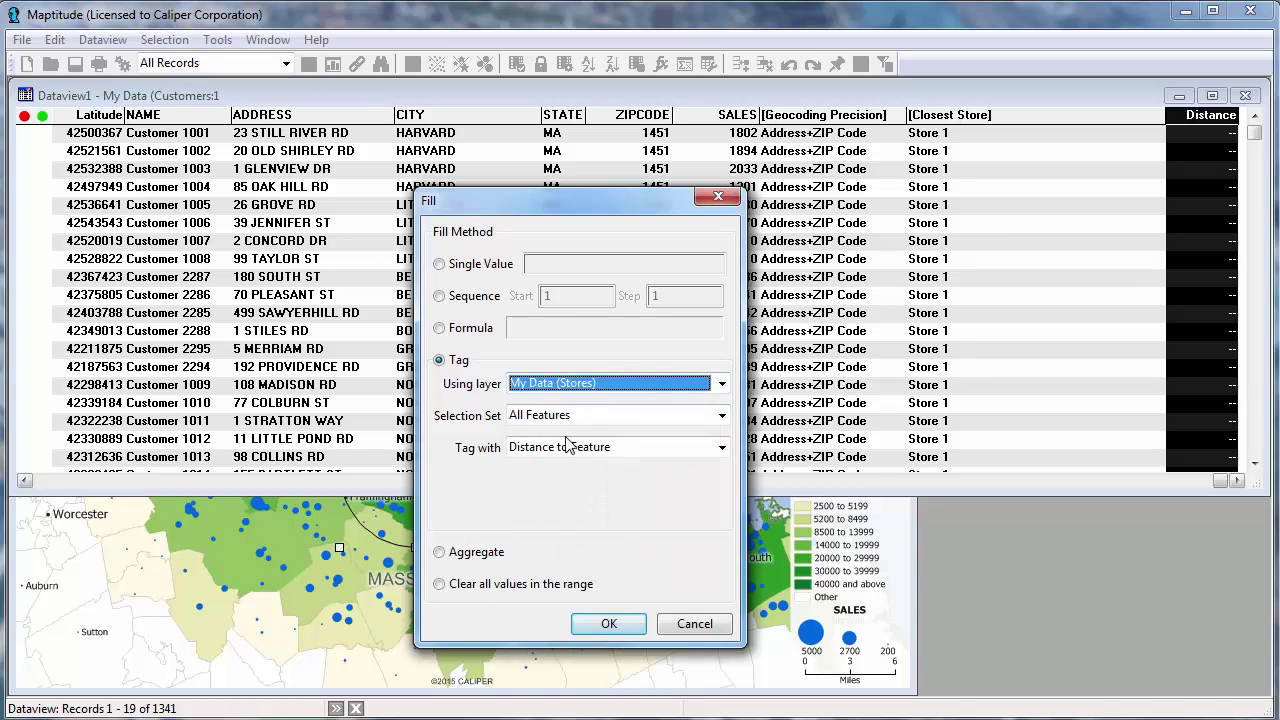
pyautogui.click(605, 623)
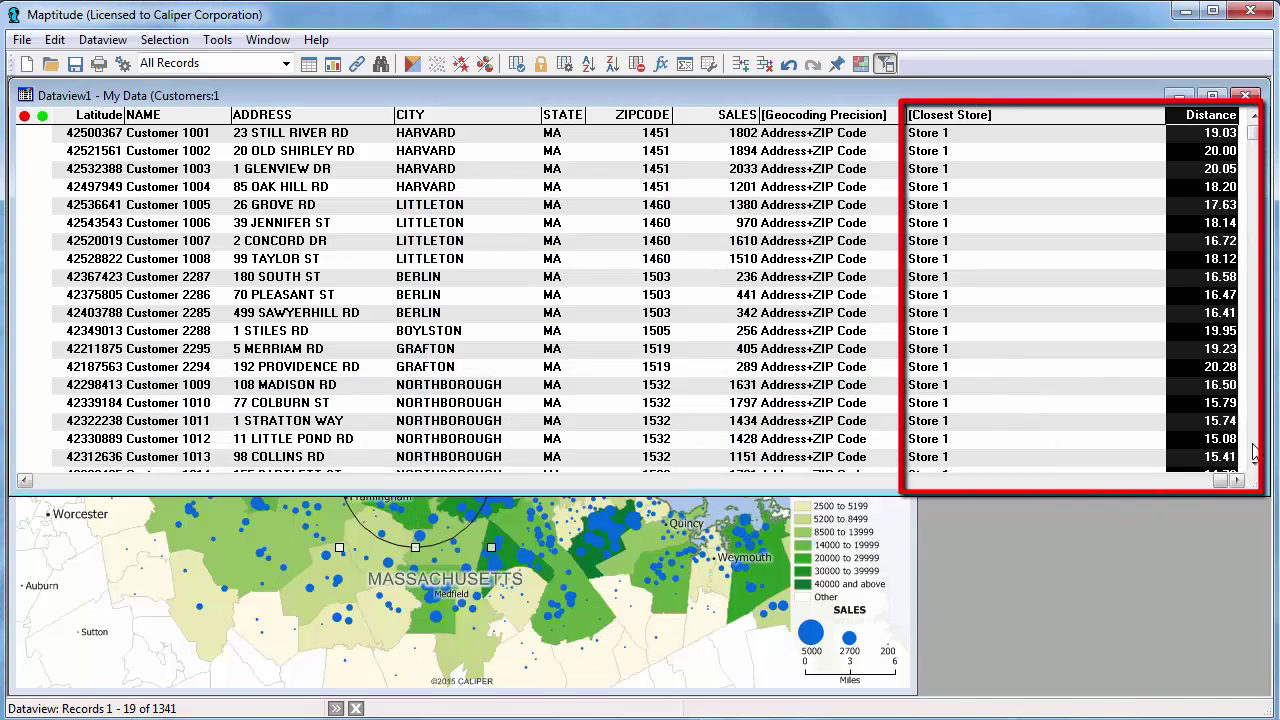
pyautogui.scroll(-7, 1254, 453)
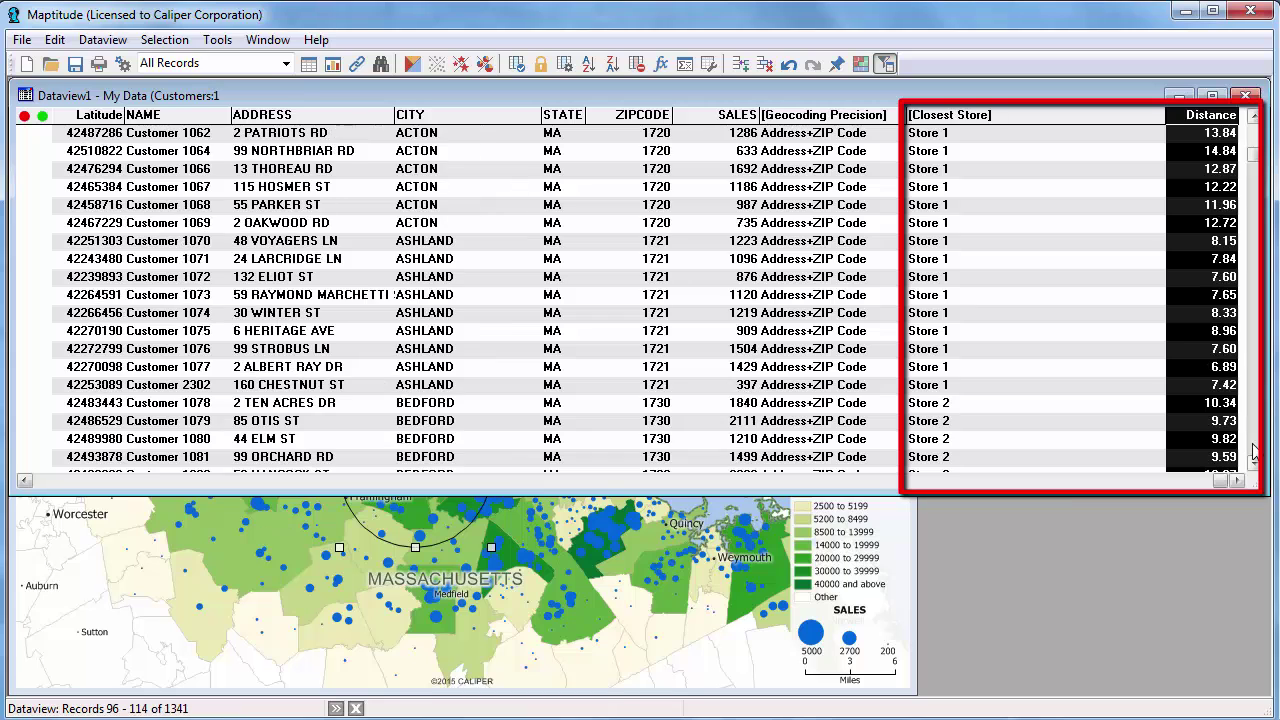
pyautogui.scroll(-10, 1254, 453)
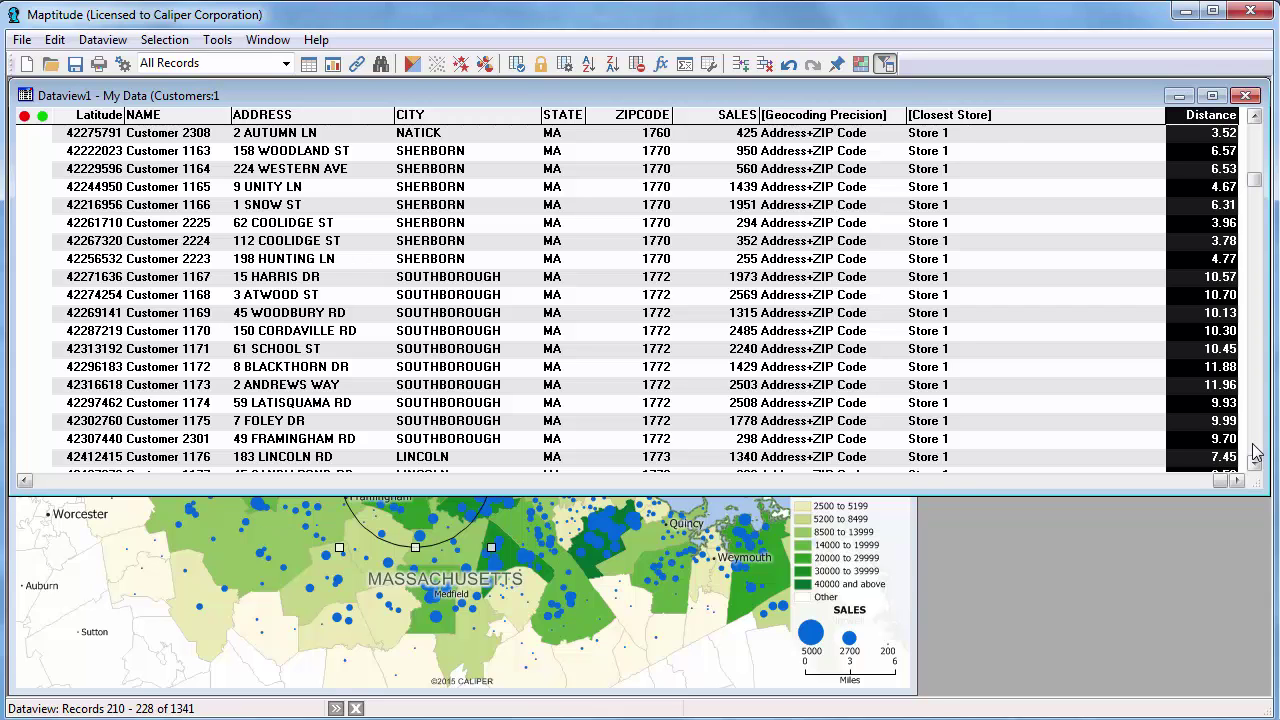
# Save the customer dataview as an Excel Worksheet (*.xlsx) named Company Data with Closest Store
pyautogui.click(22, 40)
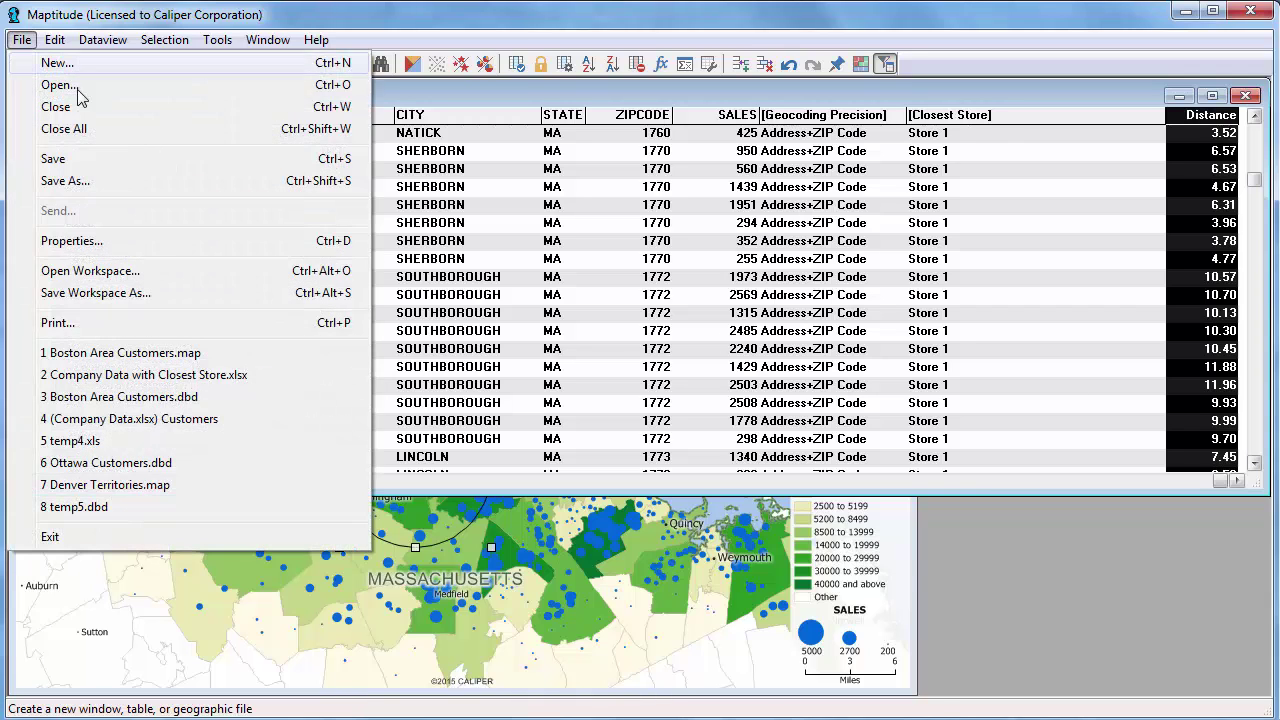
pyautogui.click(65, 181)
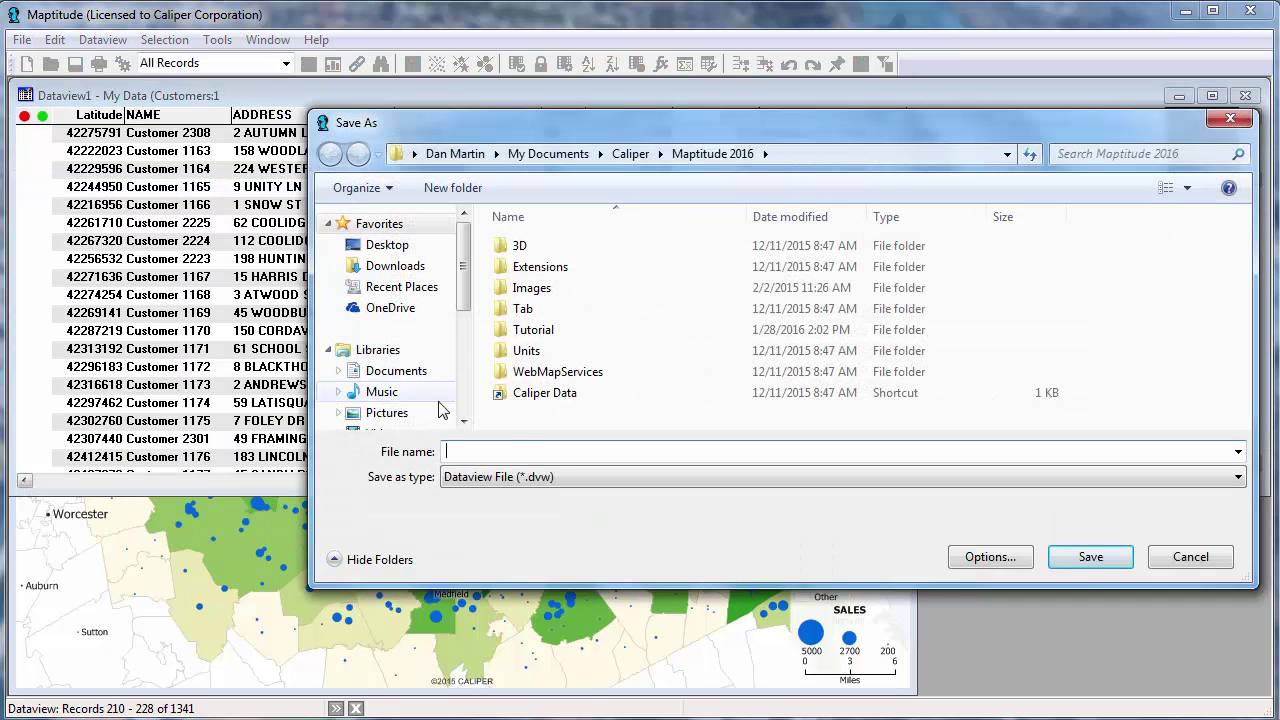
pyautogui.click(545, 480)
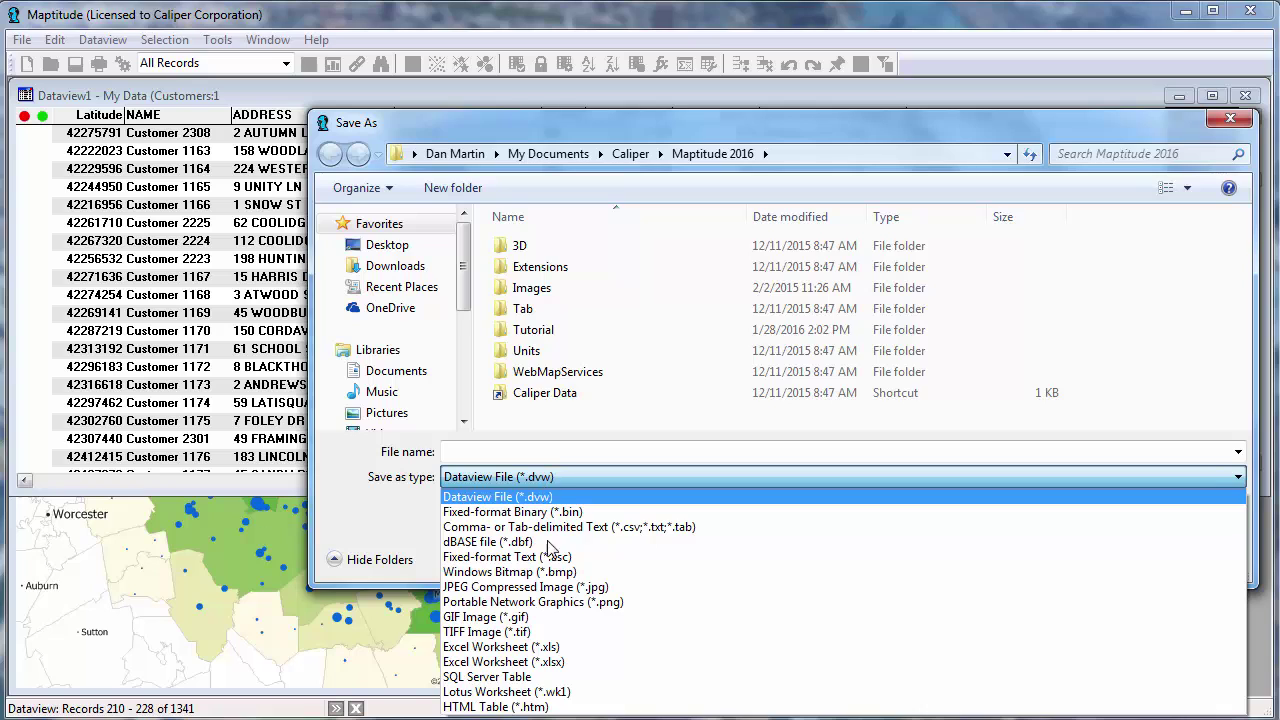
pyautogui.click(547, 662)
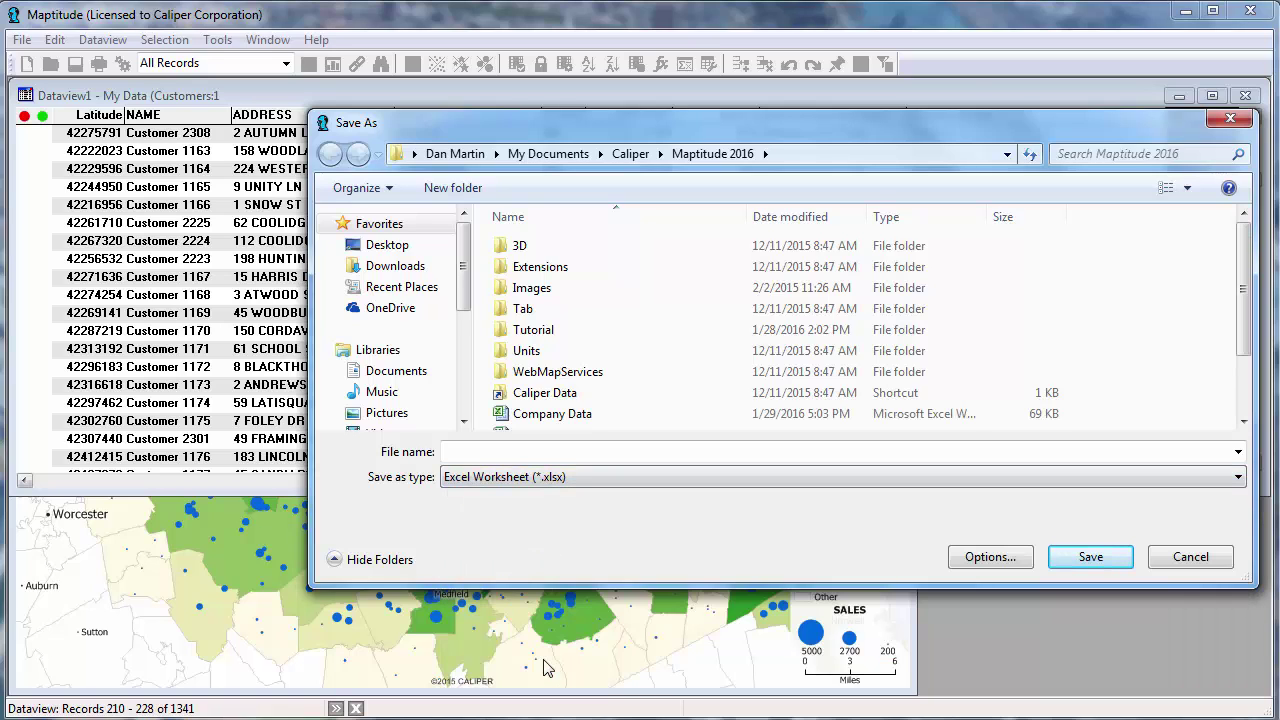
pyautogui.click(506, 451)
pyautogui.write('Company Data with Closest')
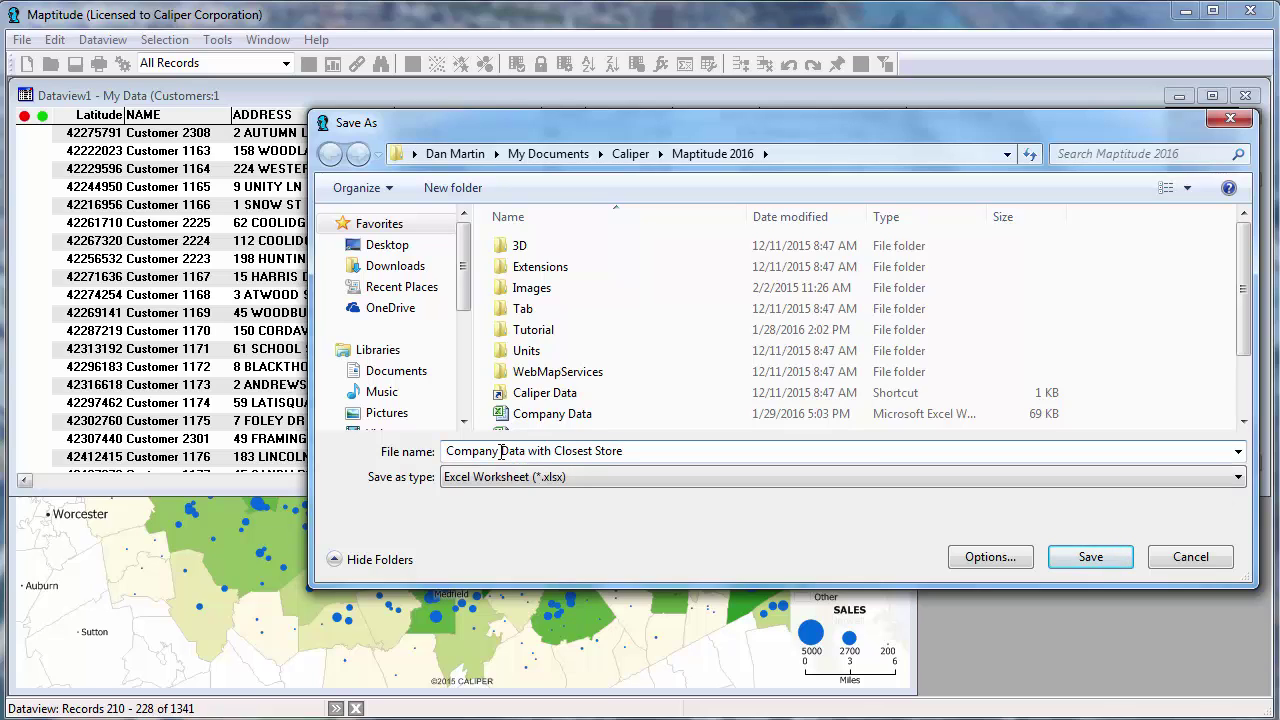
pyautogui.write(' Store')
pyautogui.click(1093, 559)
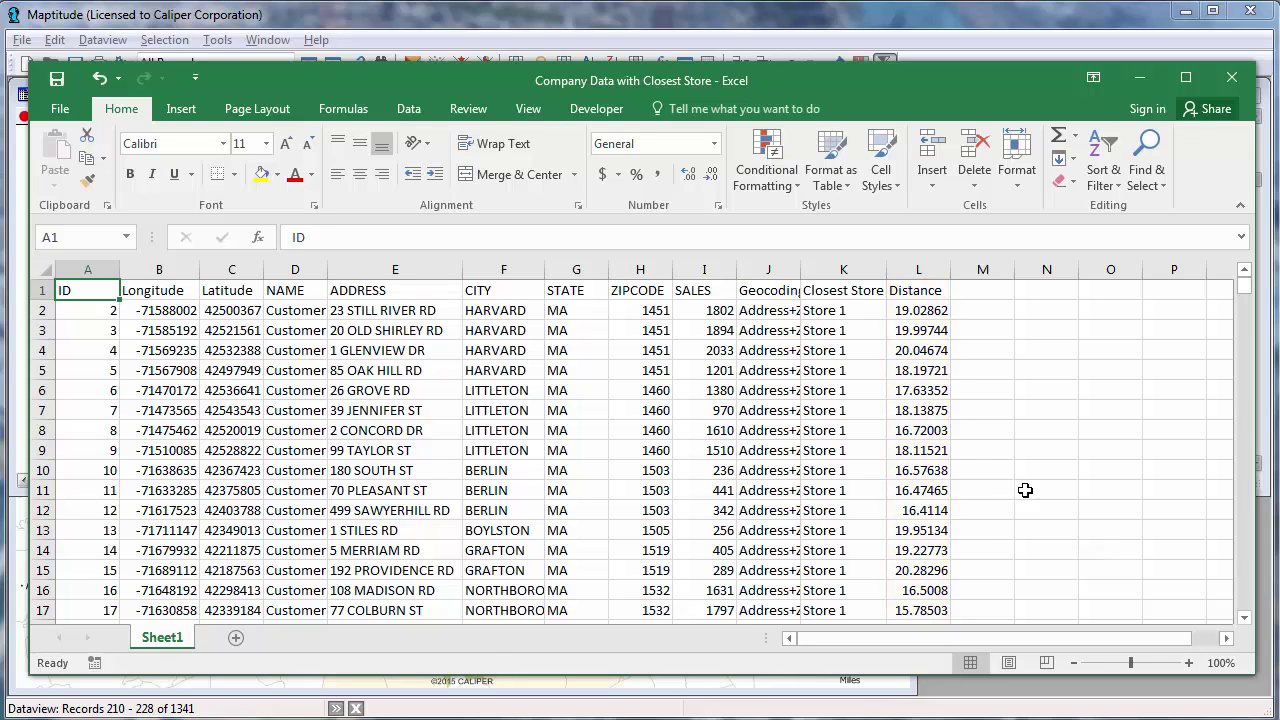
# Return to Maptitude, close the customer dataview, and delete the circle drawn around the store near Framingham
pyautogui.click(655, 25)
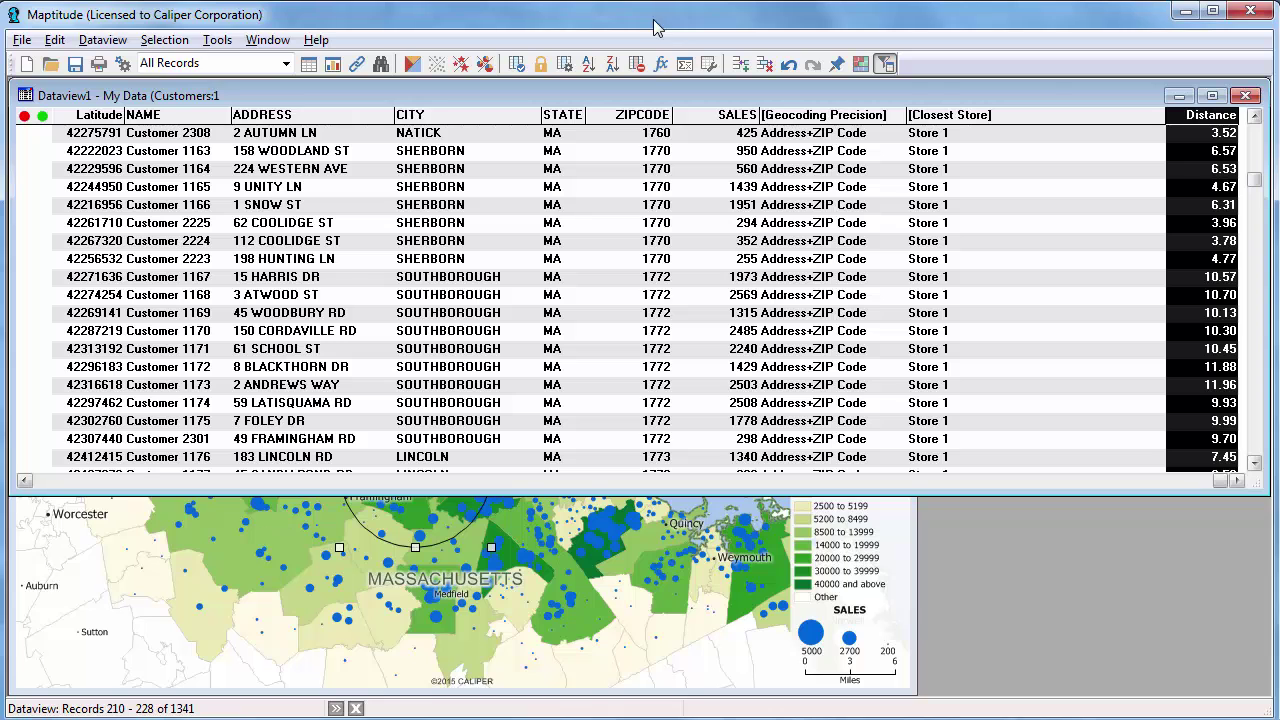
pyautogui.click(1245, 96)
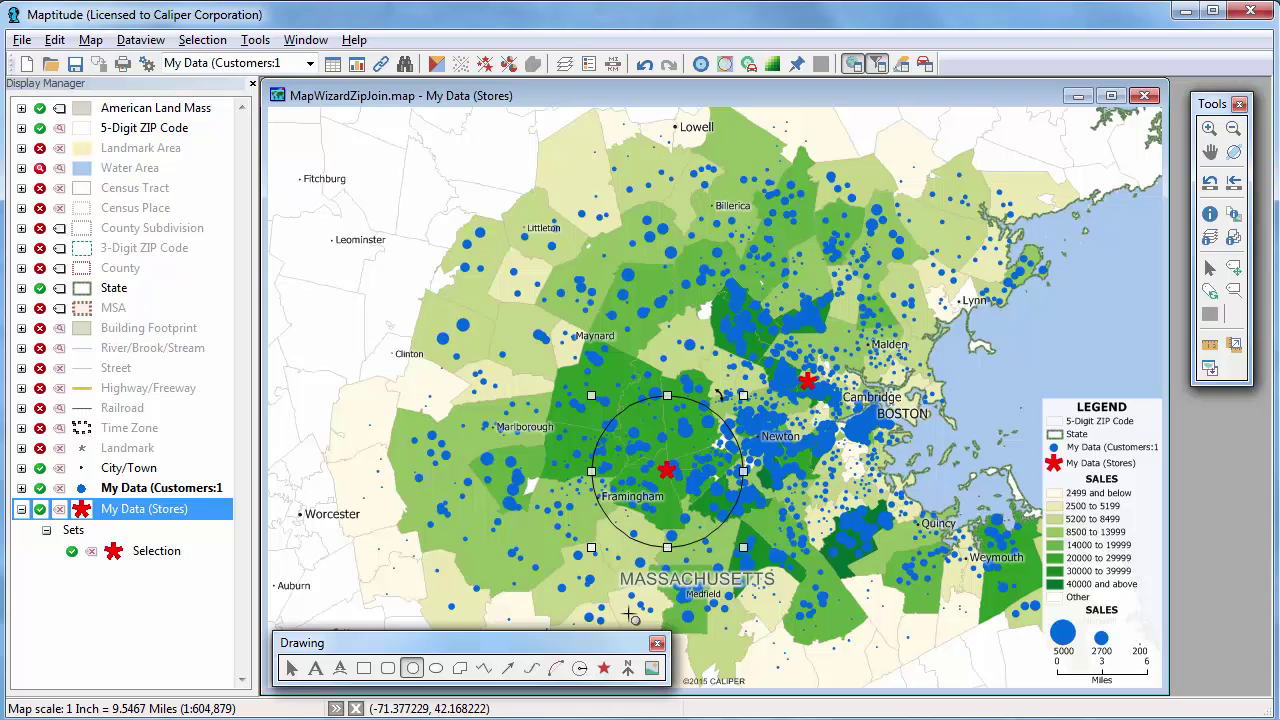
pyautogui.rightClick(649, 438)
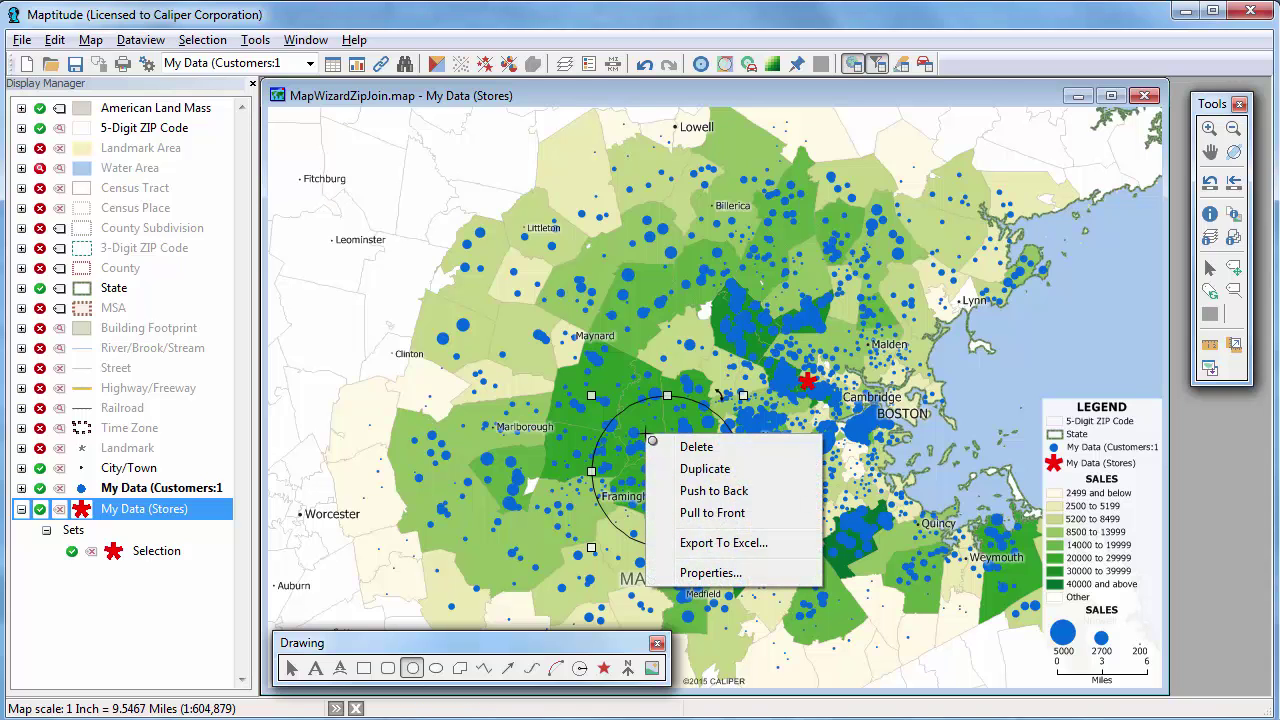
pyautogui.click(700, 447)
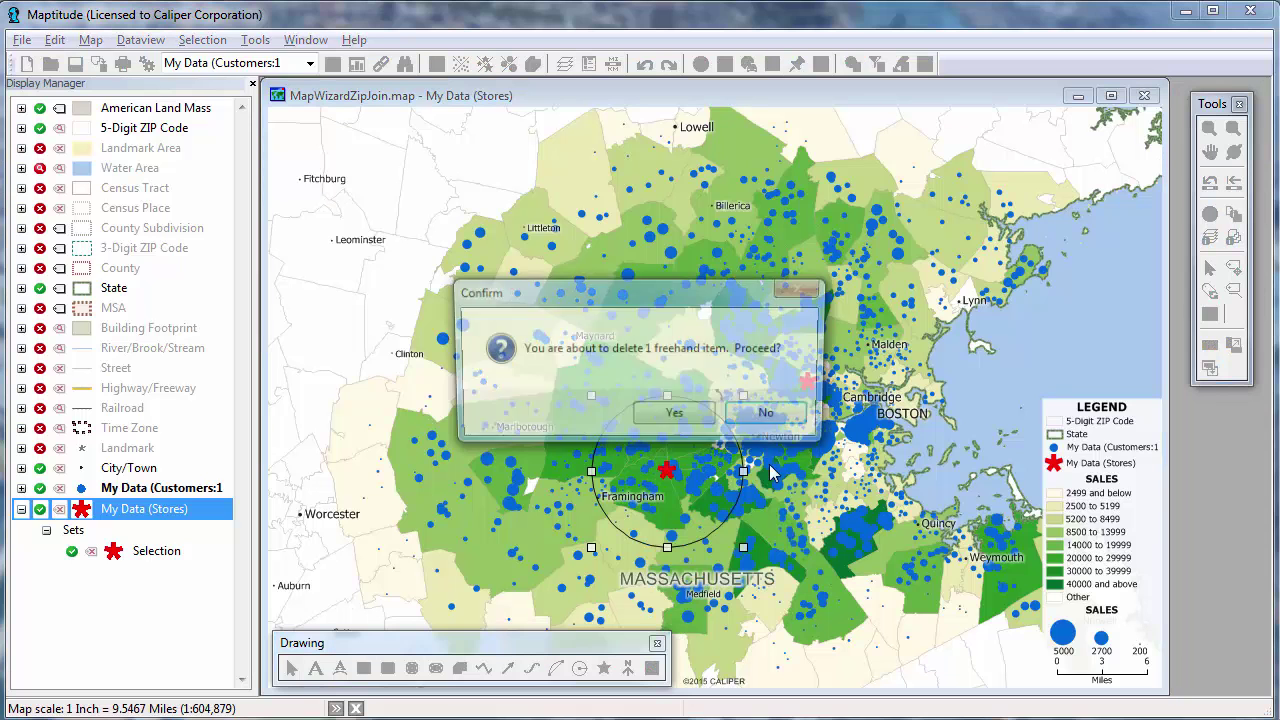
pyautogui.click(676, 416)
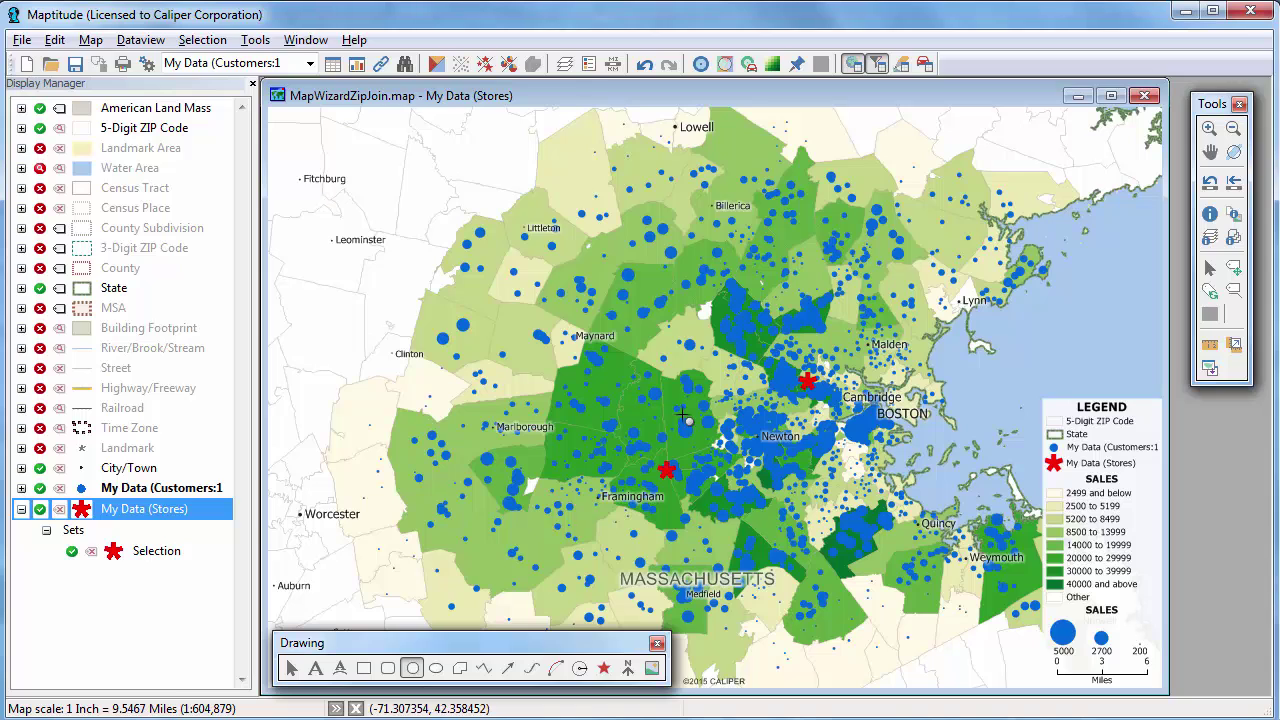
# Set up separate fixed-size buffers of 5 miles around all My Data (Stores) features, with buffer names taken from NAME
pyautogui.click(310, 63)
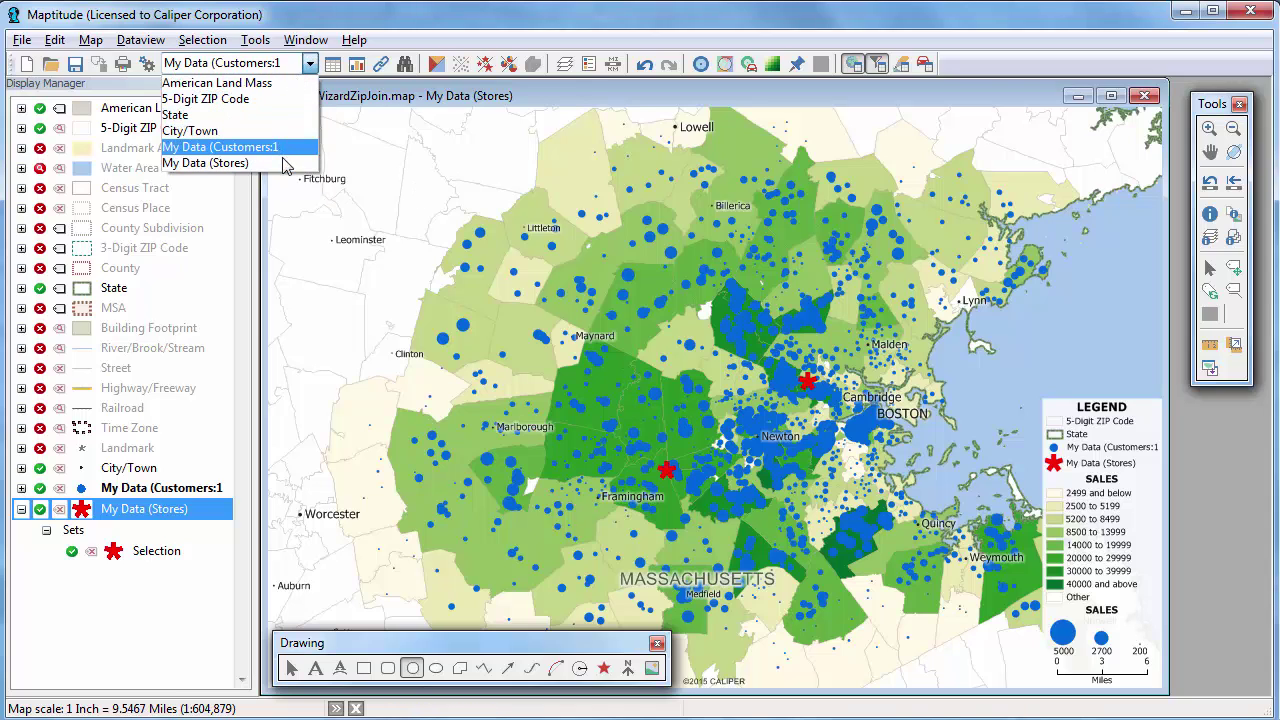
pyautogui.click(240, 163)
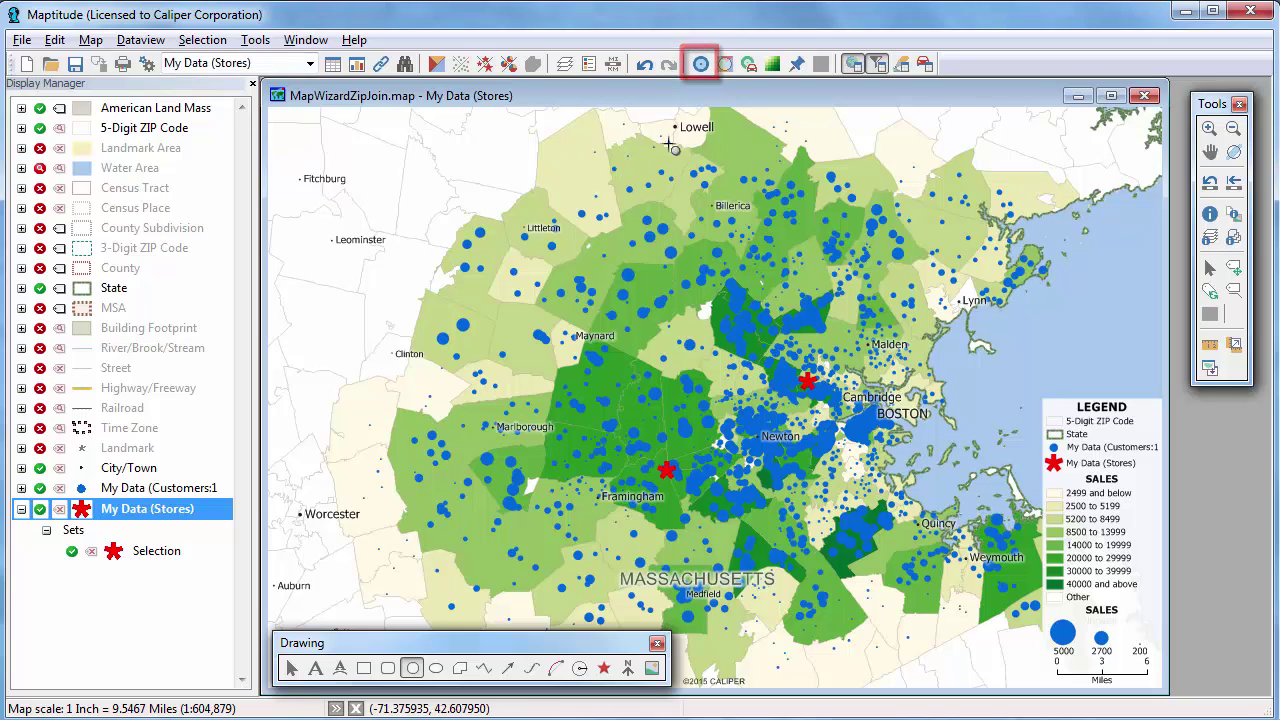
pyautogui.click(701, 64)
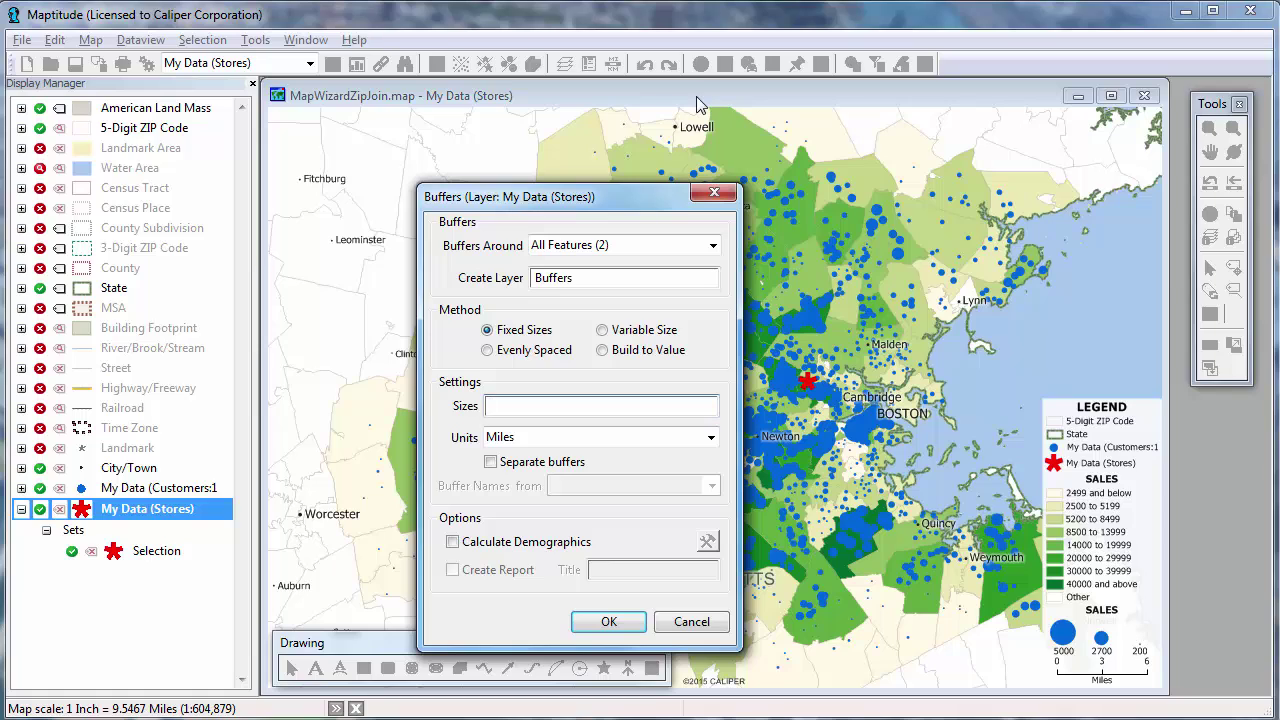
pyautogui.click(538, 400)
pyautogui.write('5')
pyautogui.click(491, 462)
pyautogui.click(563, 486)
pyautogui.click(571, 518)
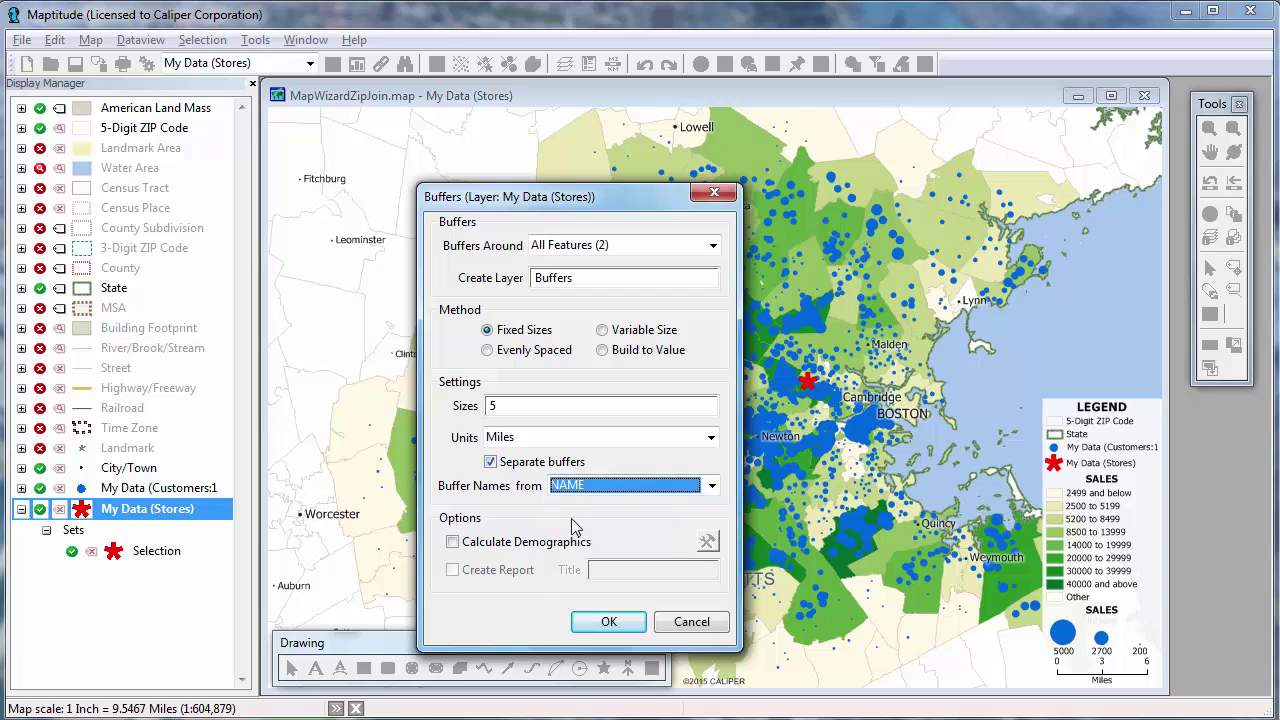
# Create the buffers with calculated demographics as a geographic file, and close the resulting dataview without saving it
pyautogui.click(550, 553)
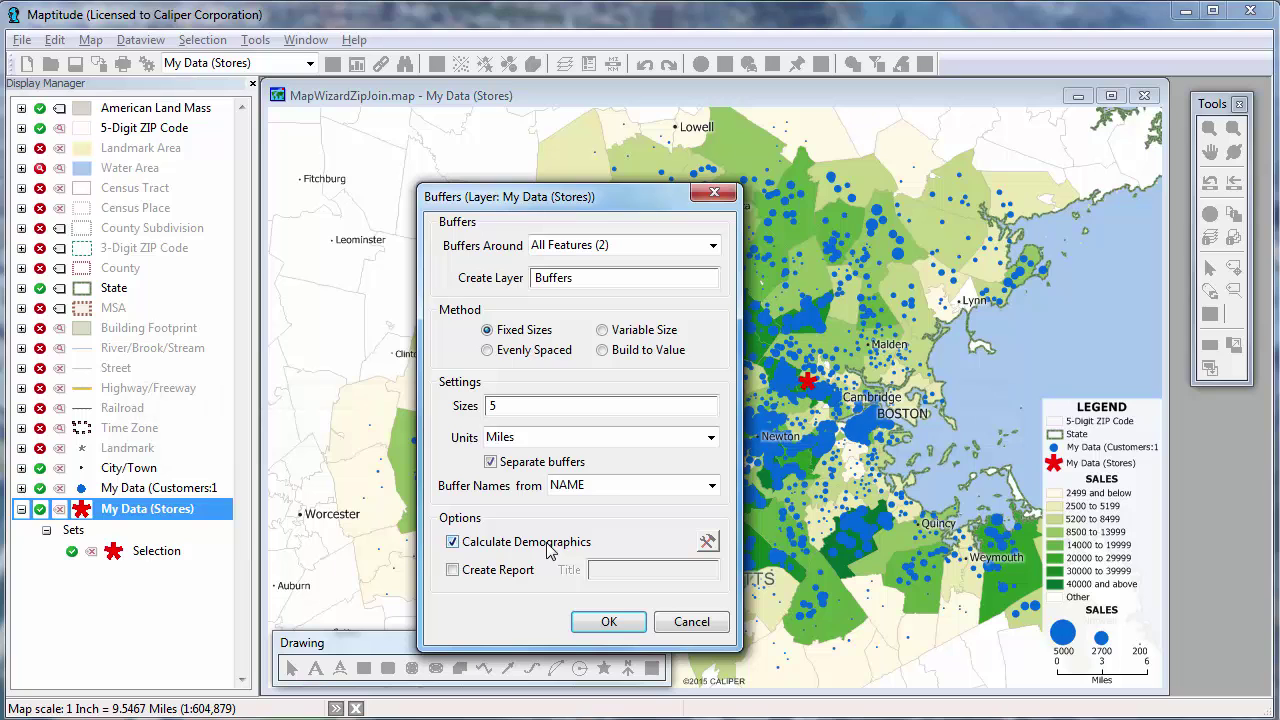
pyautogui.click(609, 622)
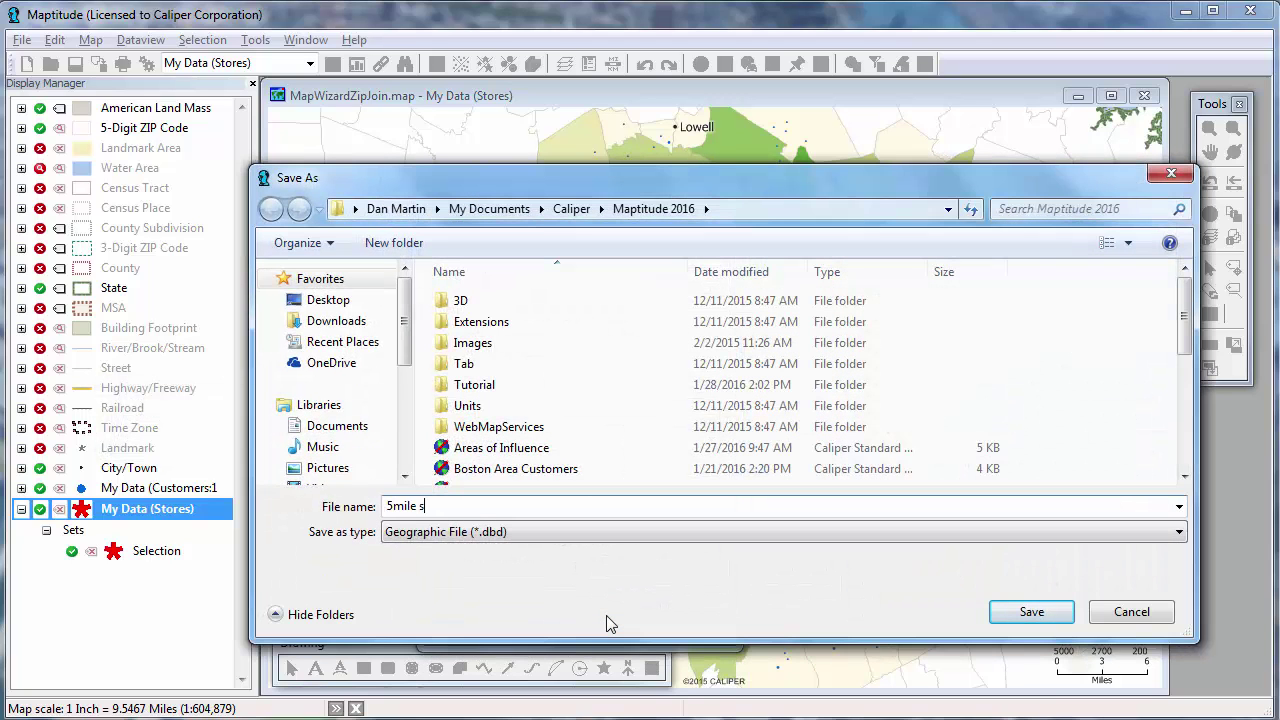
pyautogui.click(1034, 612)
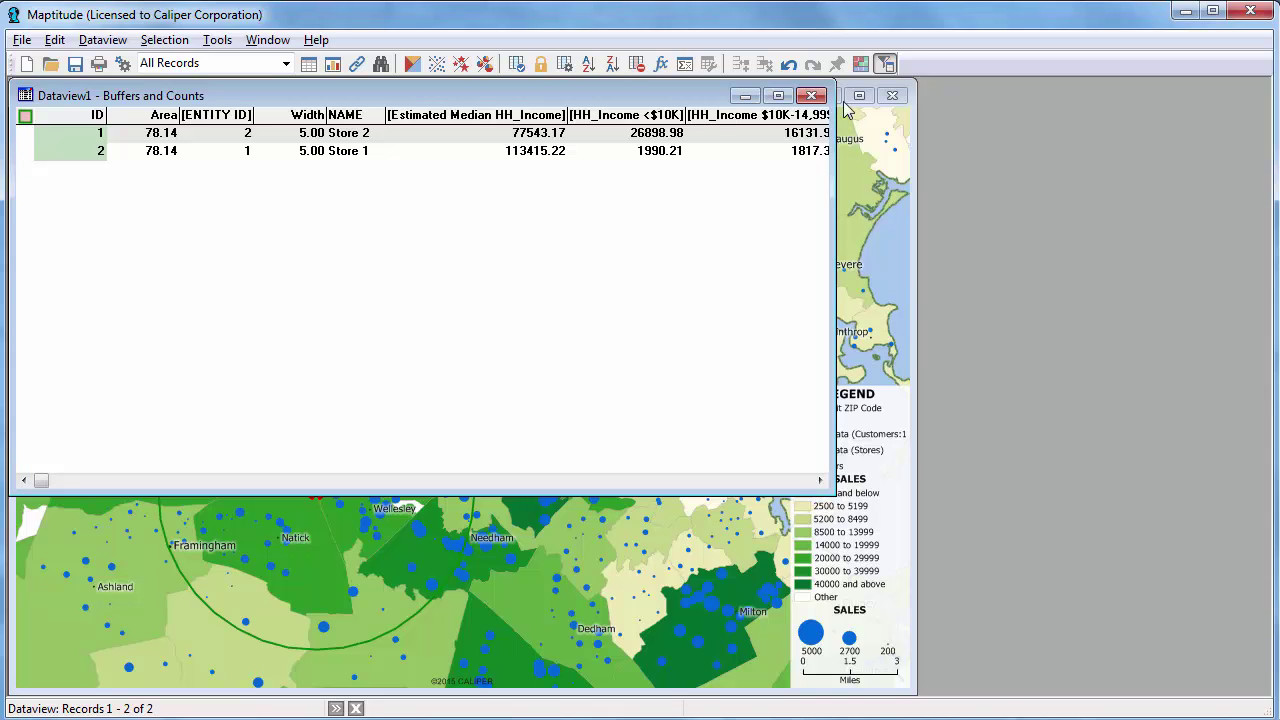
pyautogui.click(811, 95)
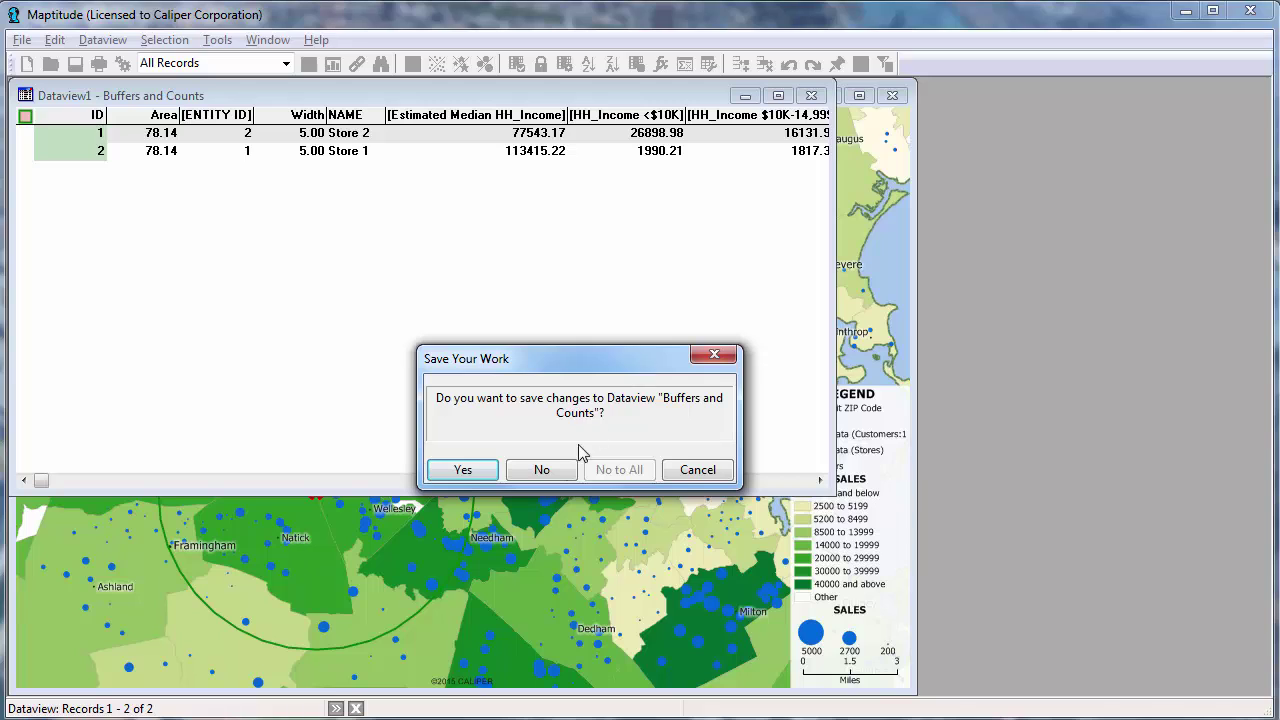
pyautogui.click(553, 472)
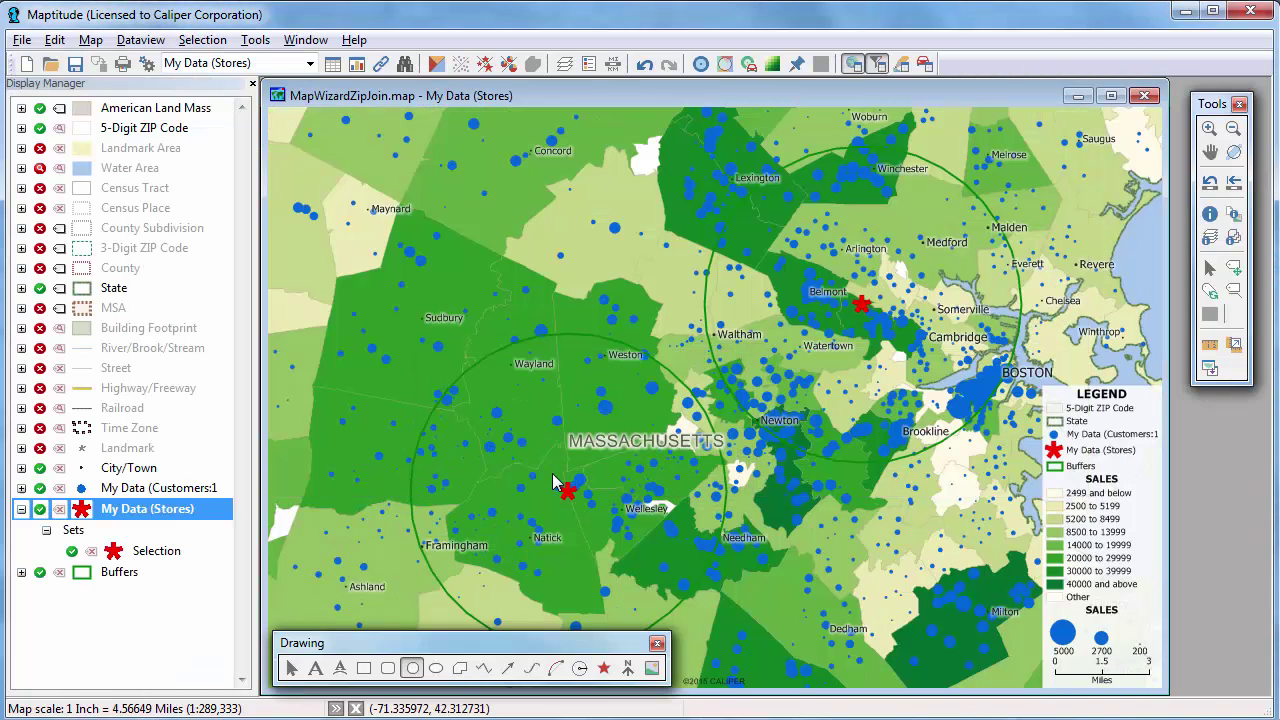
# Make Buffers the working layer and export the data inside the buffers to an Excel worksheet named Store Comparison
pyautogui.click(310, 63)
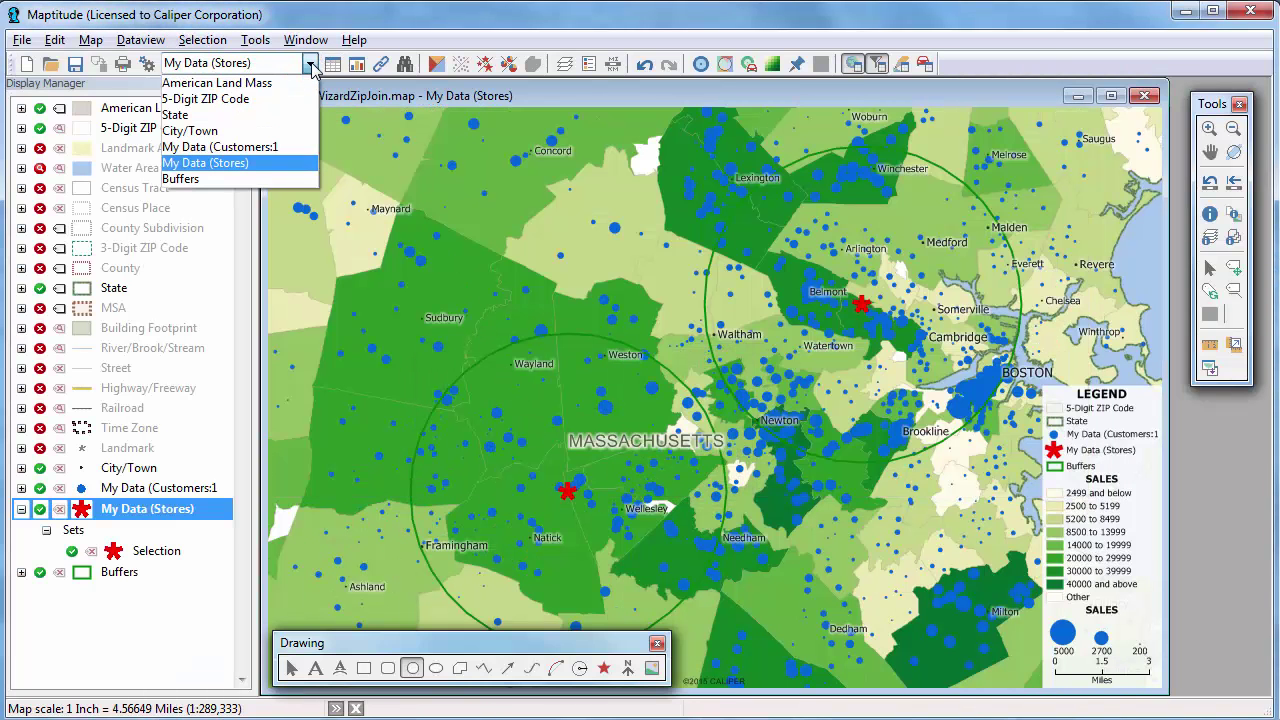
pyautogui.click(271, 178)
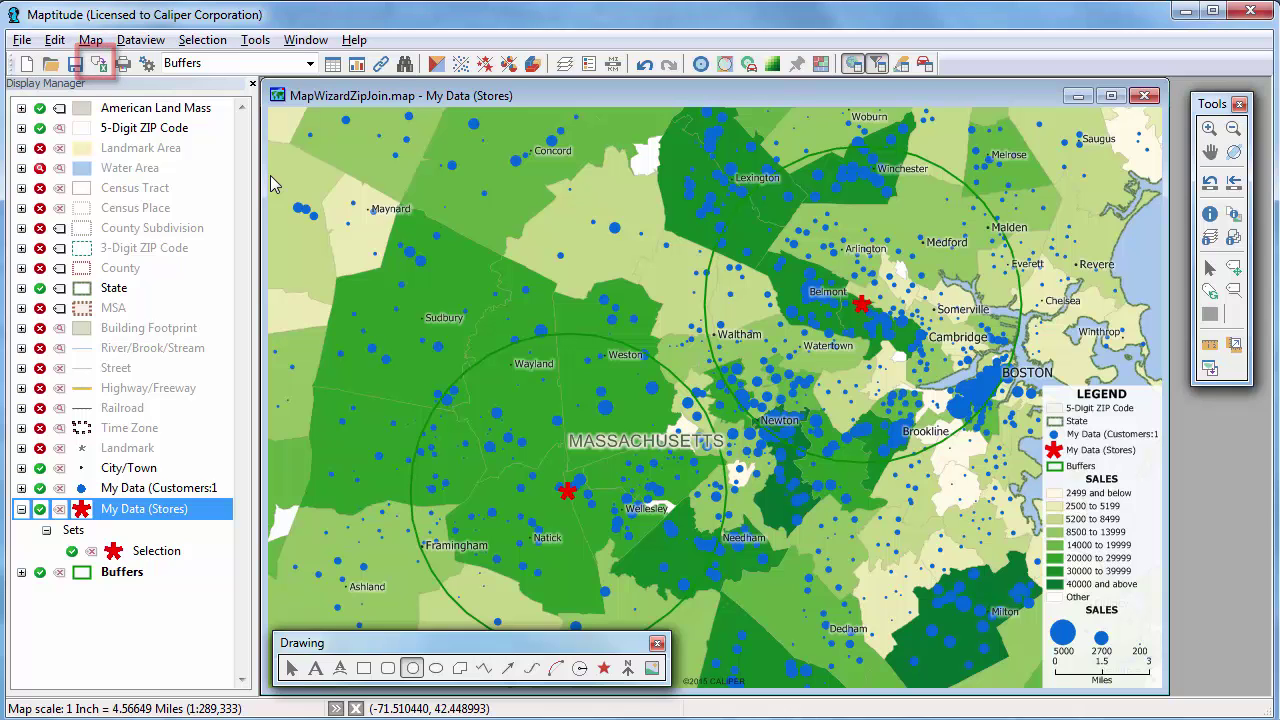
pyautogui.click(99, 63)
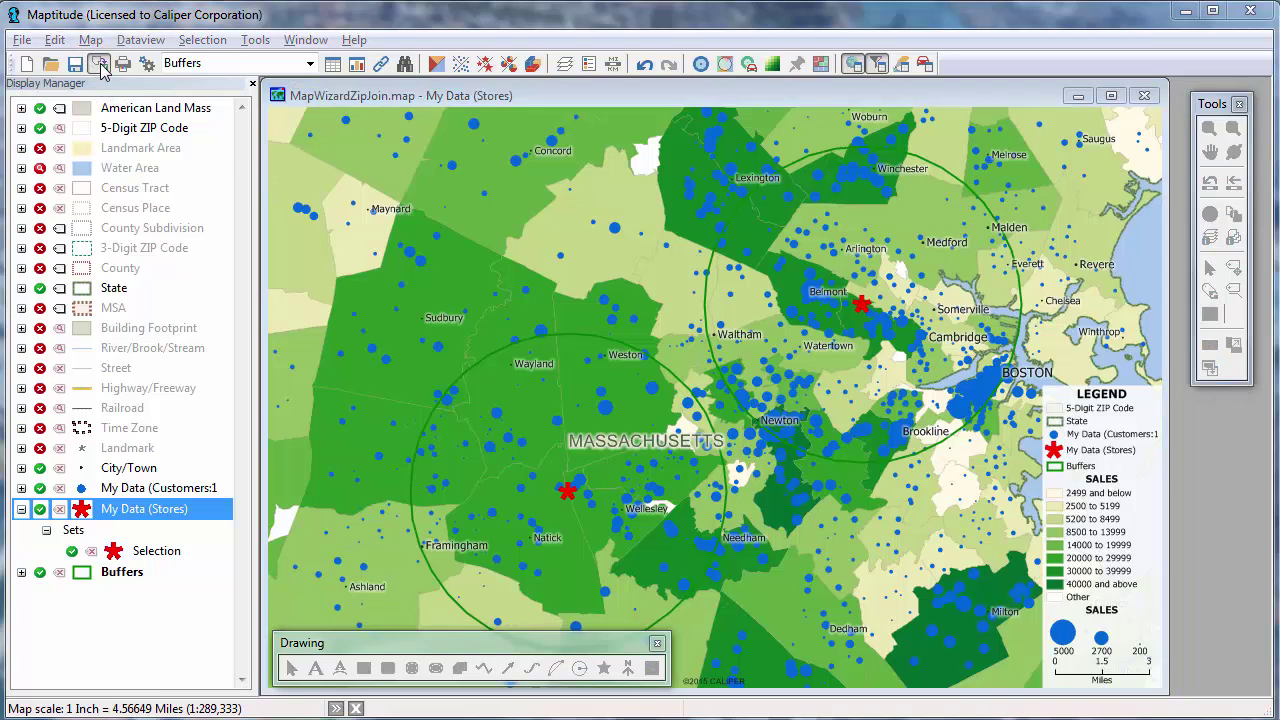
pyautogui.write('Store Comparison')
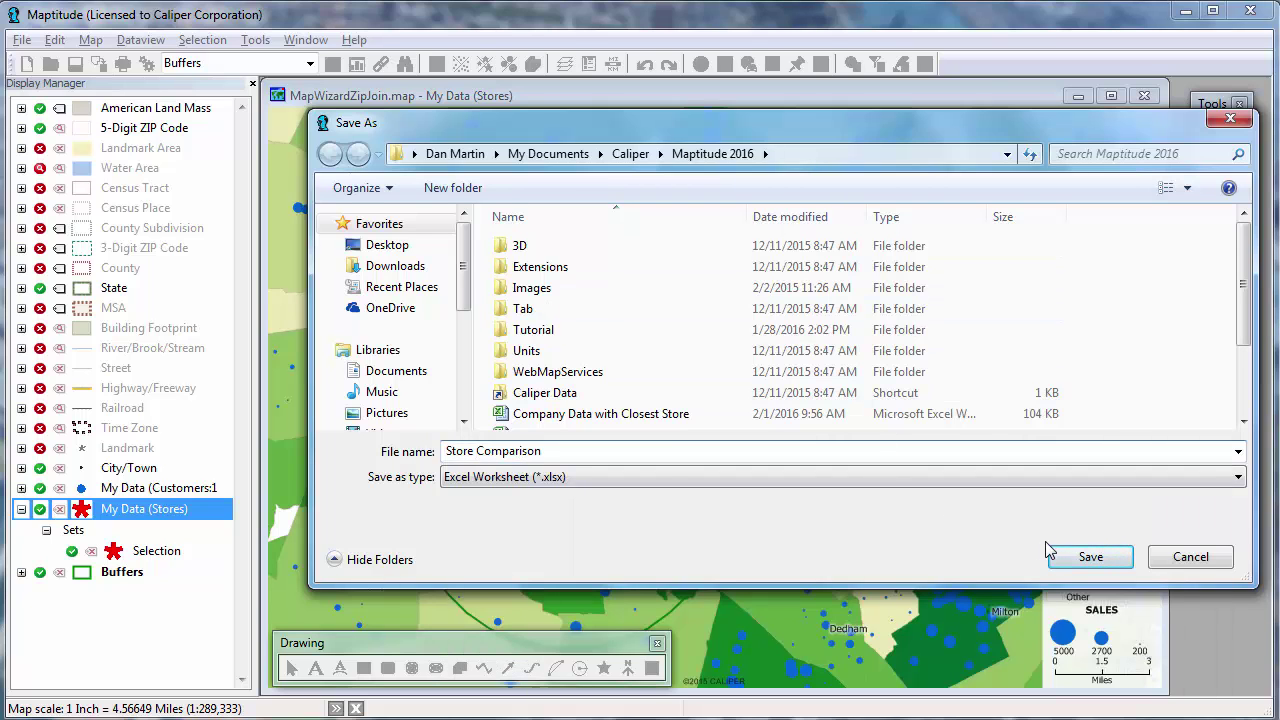
pyautogui.click(1073, 557)
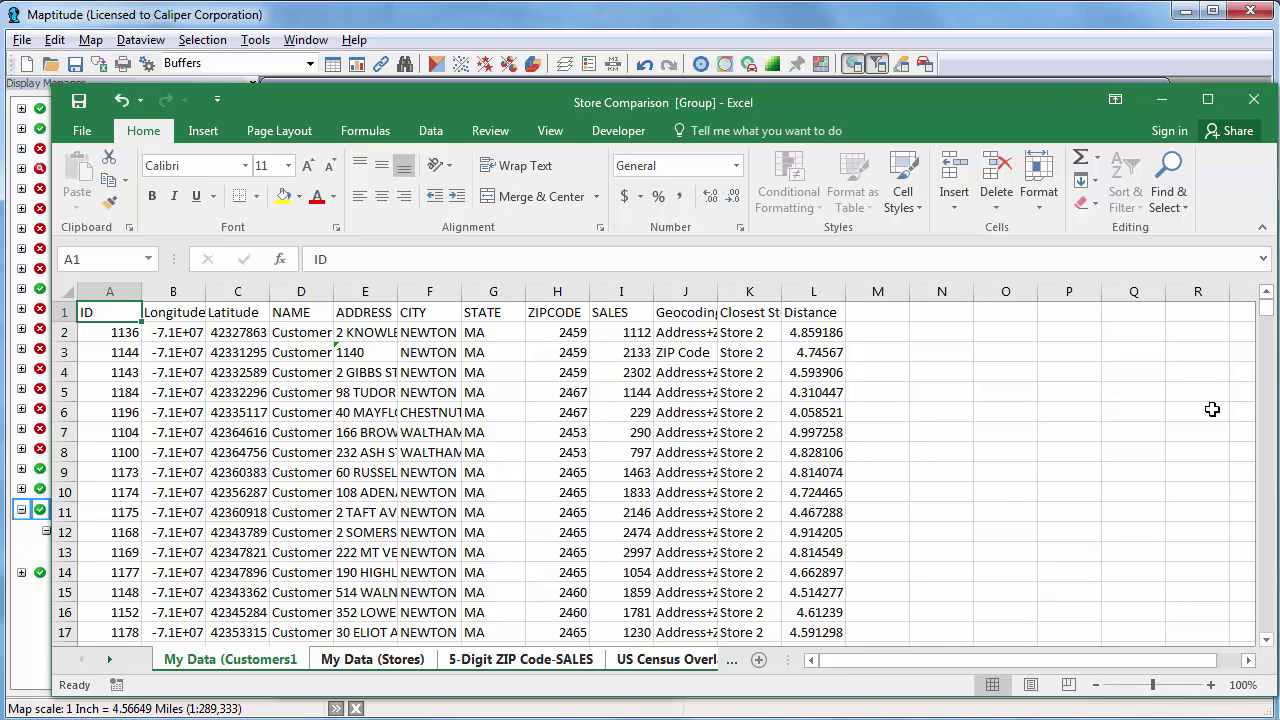
# Review the exported customer, store and ZIP Code sales sheets, and widen column B of the US Census Overlay-Overlay sheet to fit its heading
pyautogui.moveTo(1267, 312); pyautogui.dragTo(1277, 640)
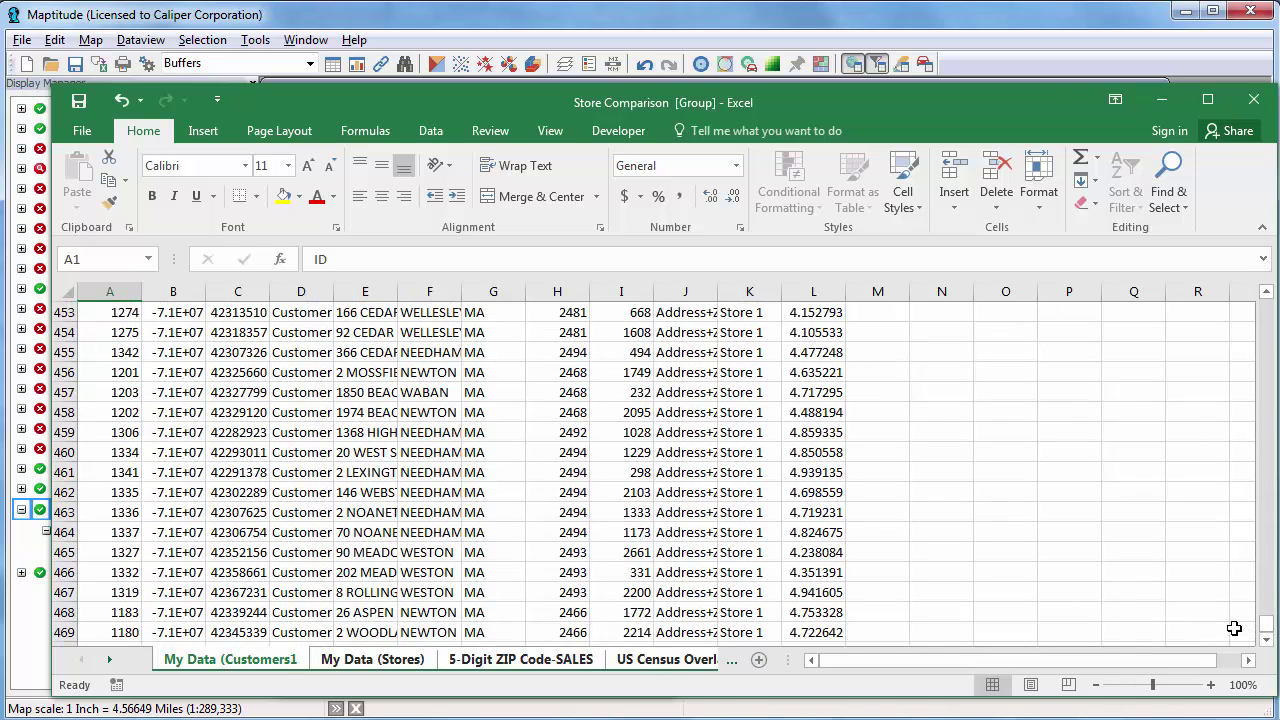
pyautogui.click(413, 664)
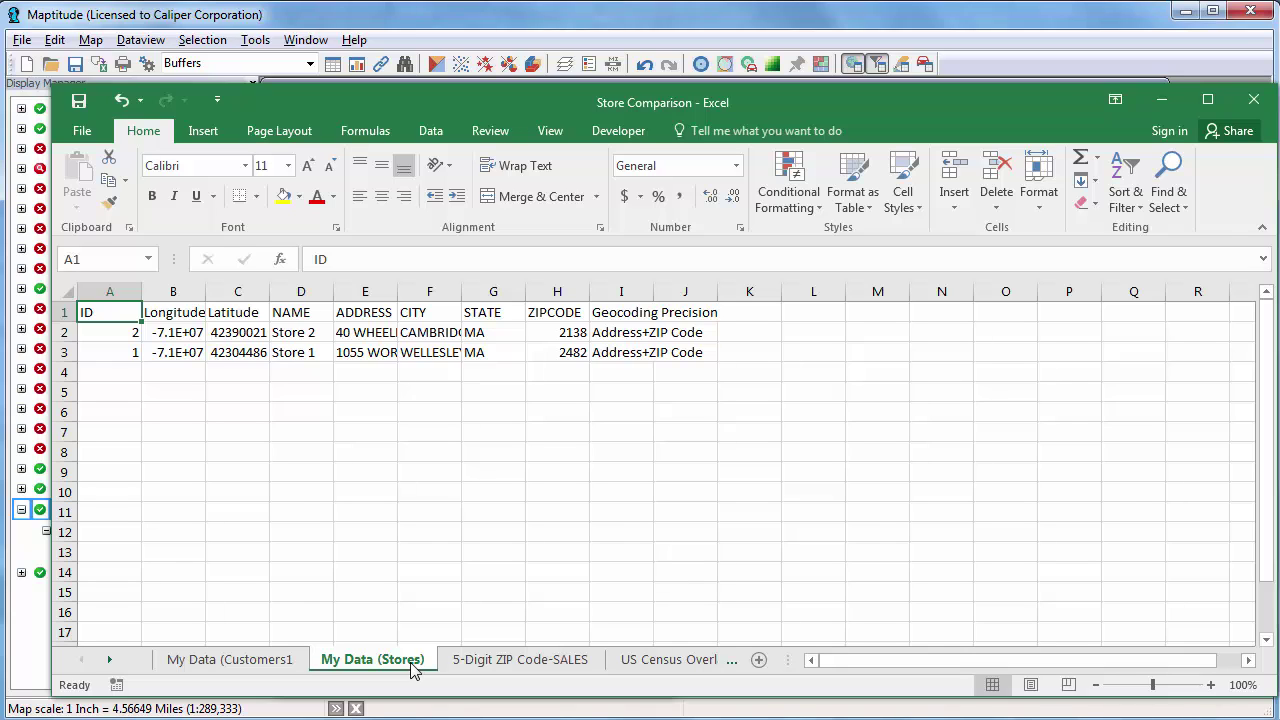
pyautogui.click(487, 666)
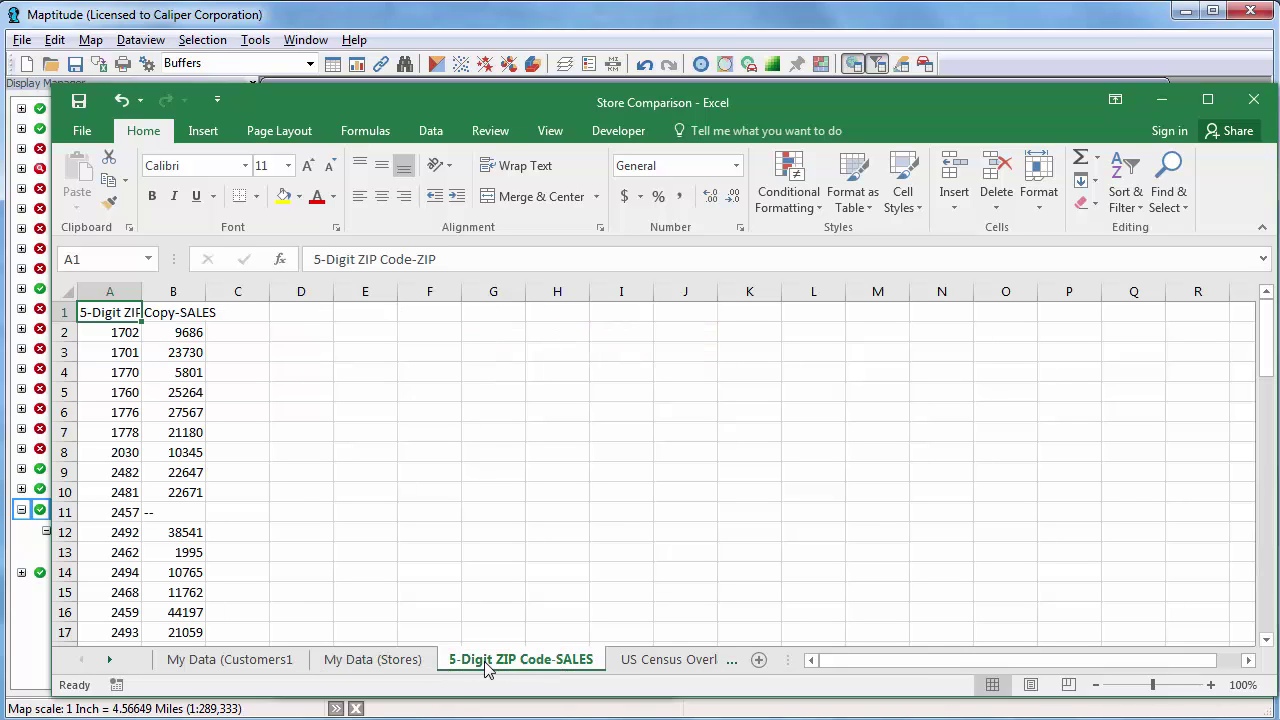
pyautogui.click(655, 662)
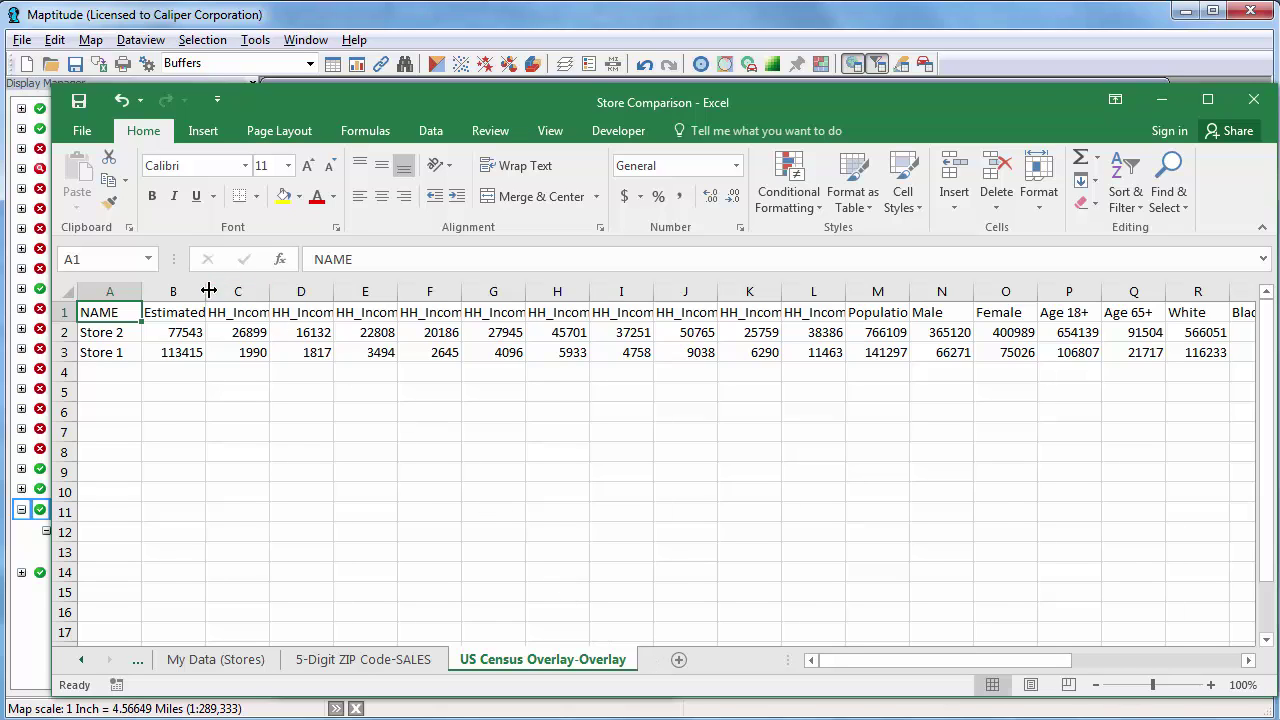
pyautogui.moveTo(205, 291); pyautogui.dragTo(326, 291)
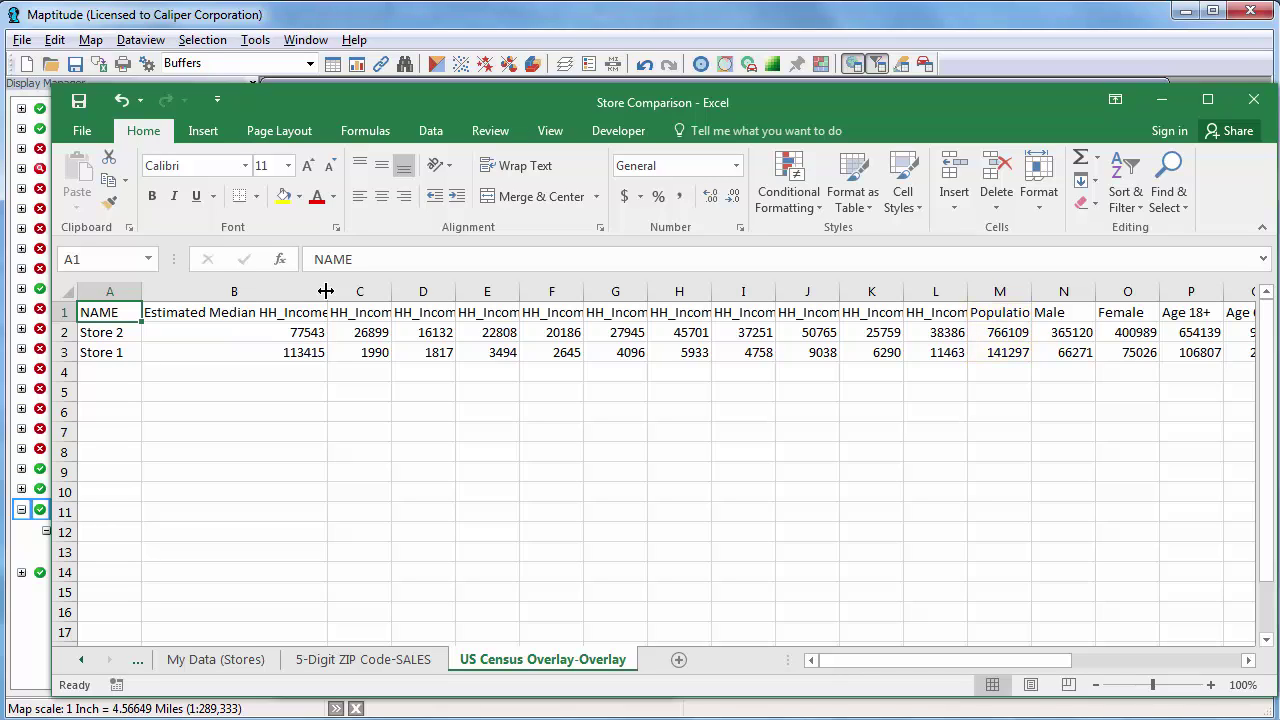
# Return to Maptitude and hide the Buffers layer on the map
pyautogui.click(547, 35)
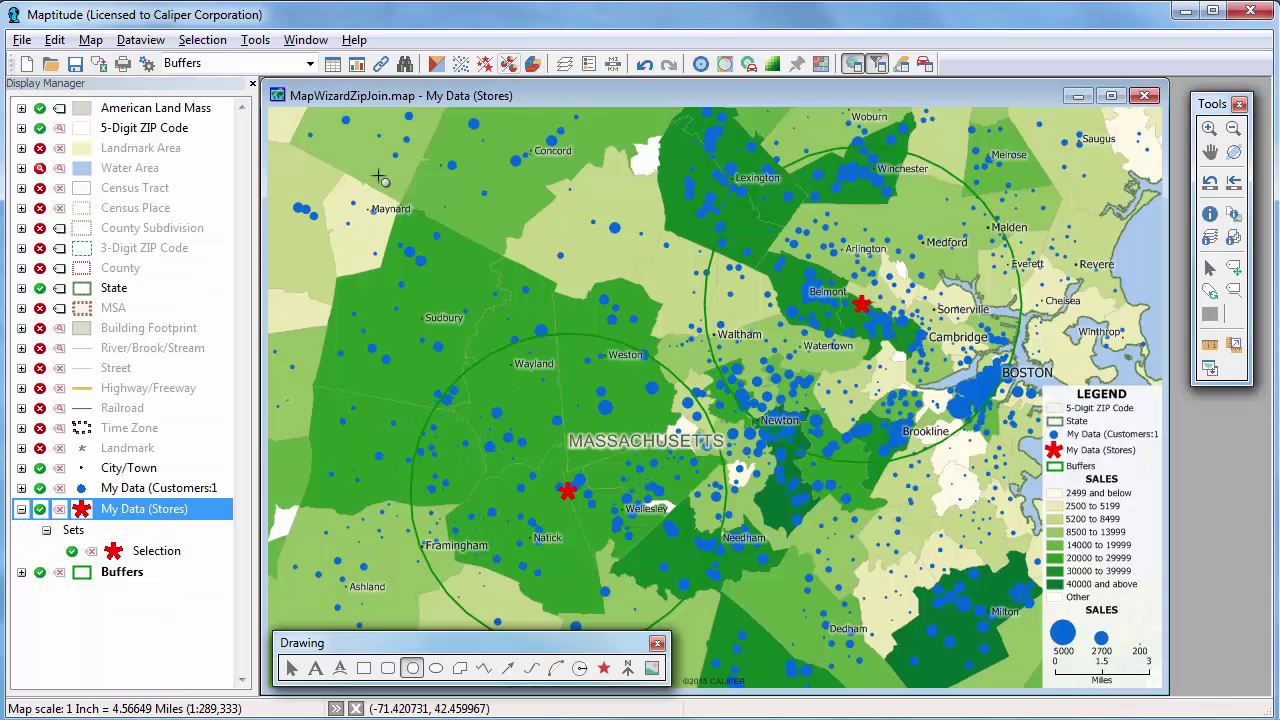
pyautogui.click(40, 574)
pyautogui.click(40, 573)
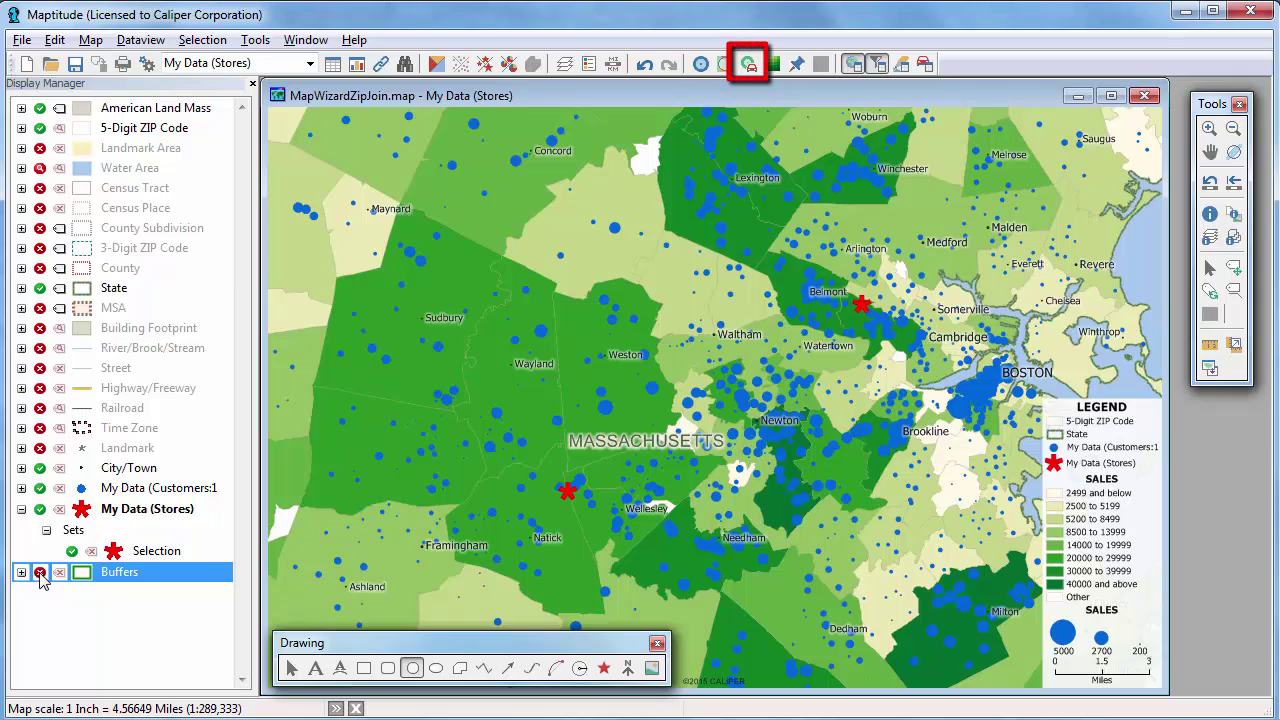
# Set up three drive-time rings of 10 minutes each around all features in the My Data (Stores) layer, based on travel time
pyautogui.click(749, 64)
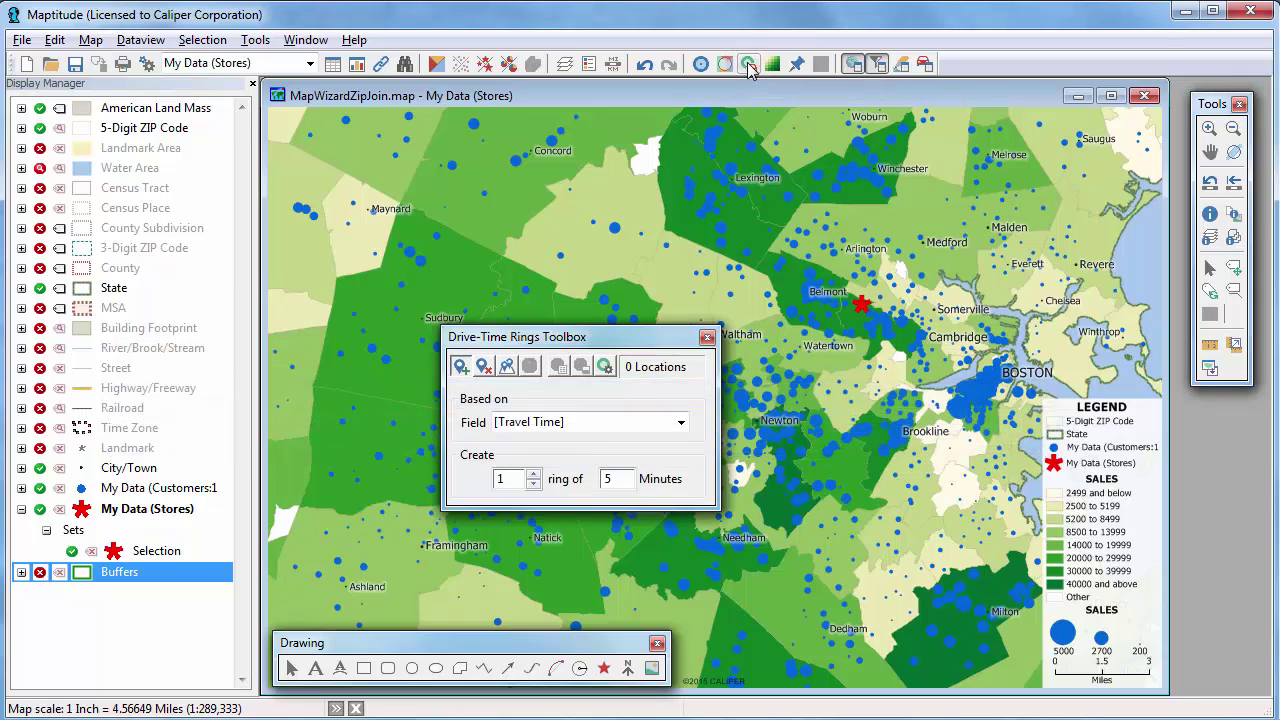
pyautogui.click(507, 366)
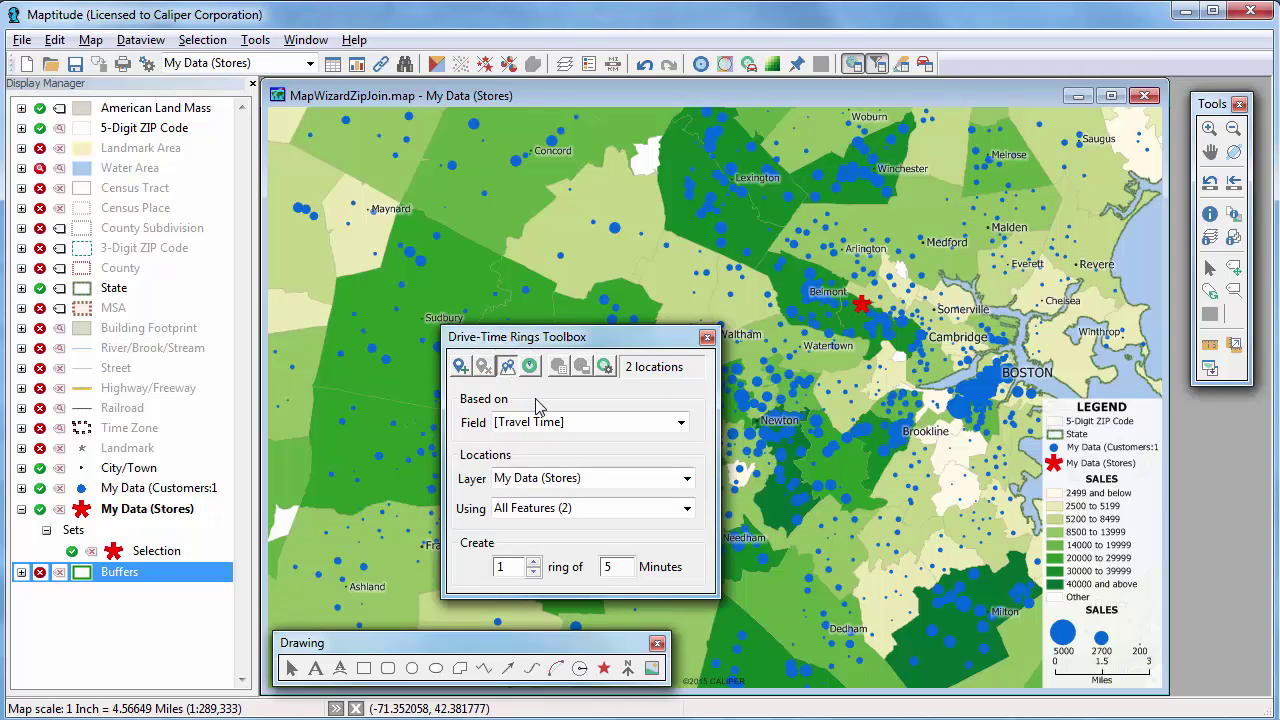
pyautogui.click(535, 562)
pyautogui.click(535, 562)
pyautogui.press('Tab')
pyautogui.write('10')
# Configure the rings' demographics to count features in the My Data (Customers:1) layer and sum its SALES field
pyautogui.click(605, 366)
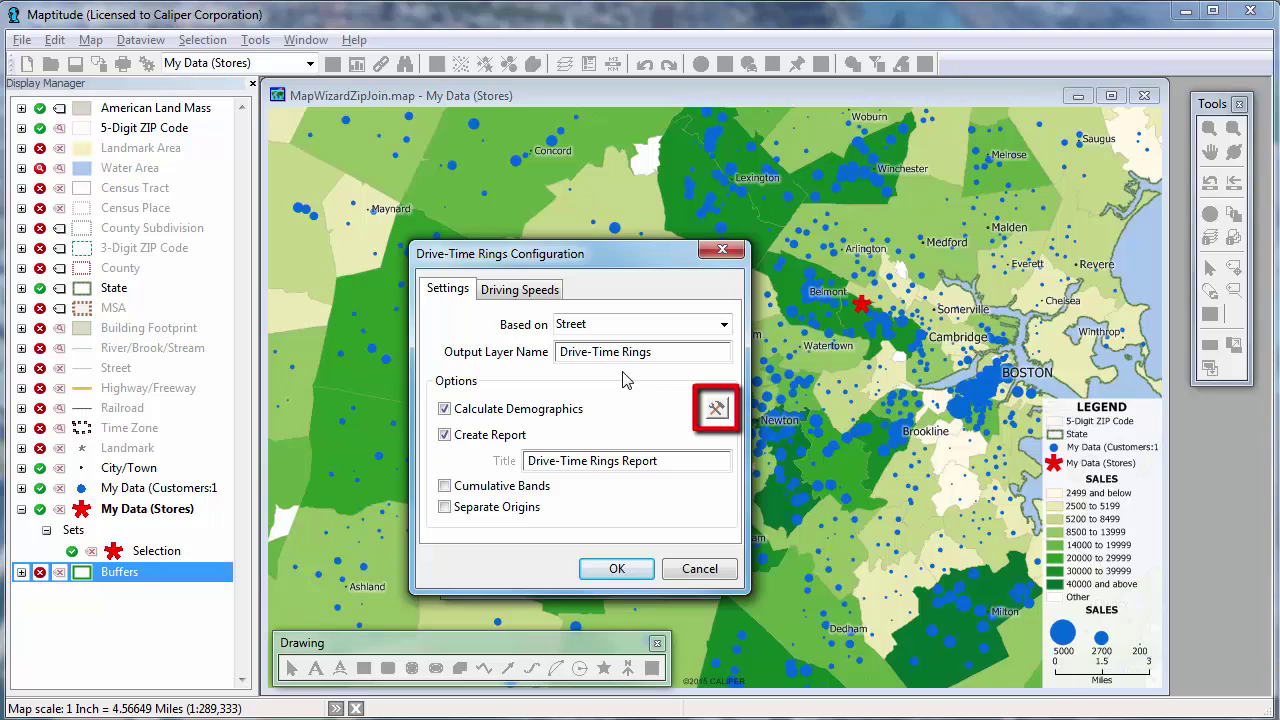
pyautogui.click(716, 408)
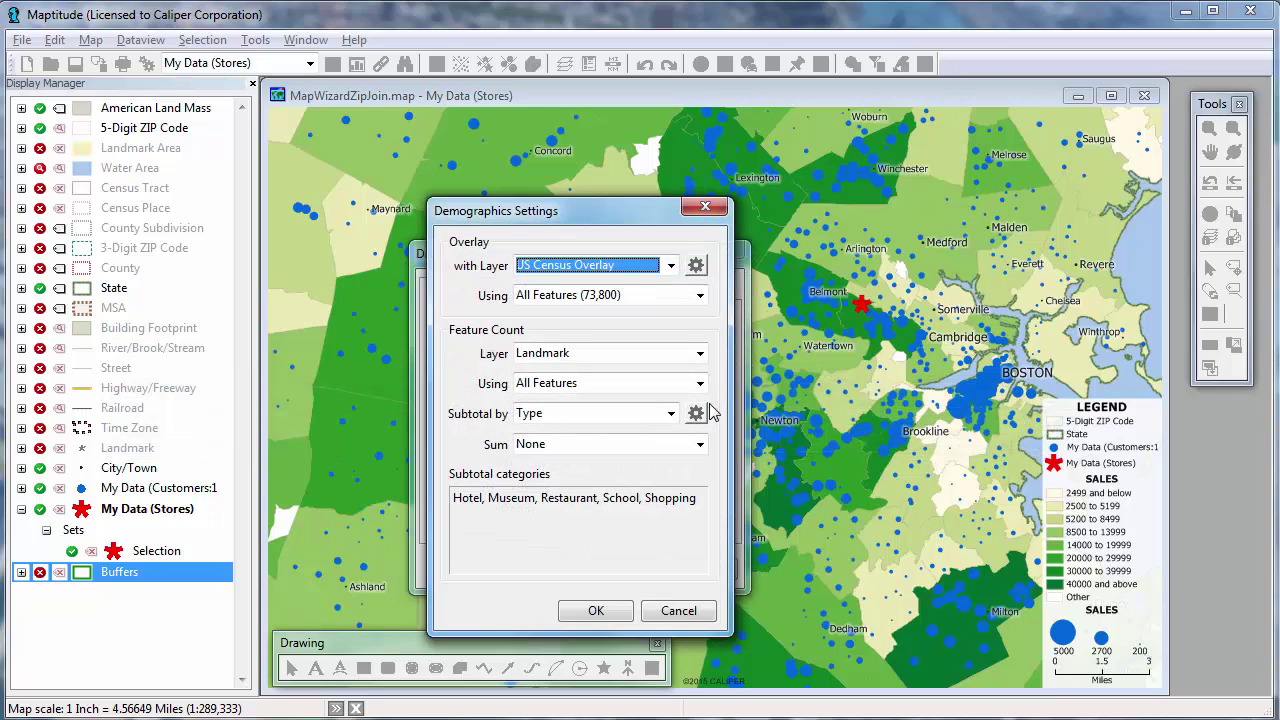
pyautogui.click(700, 355)
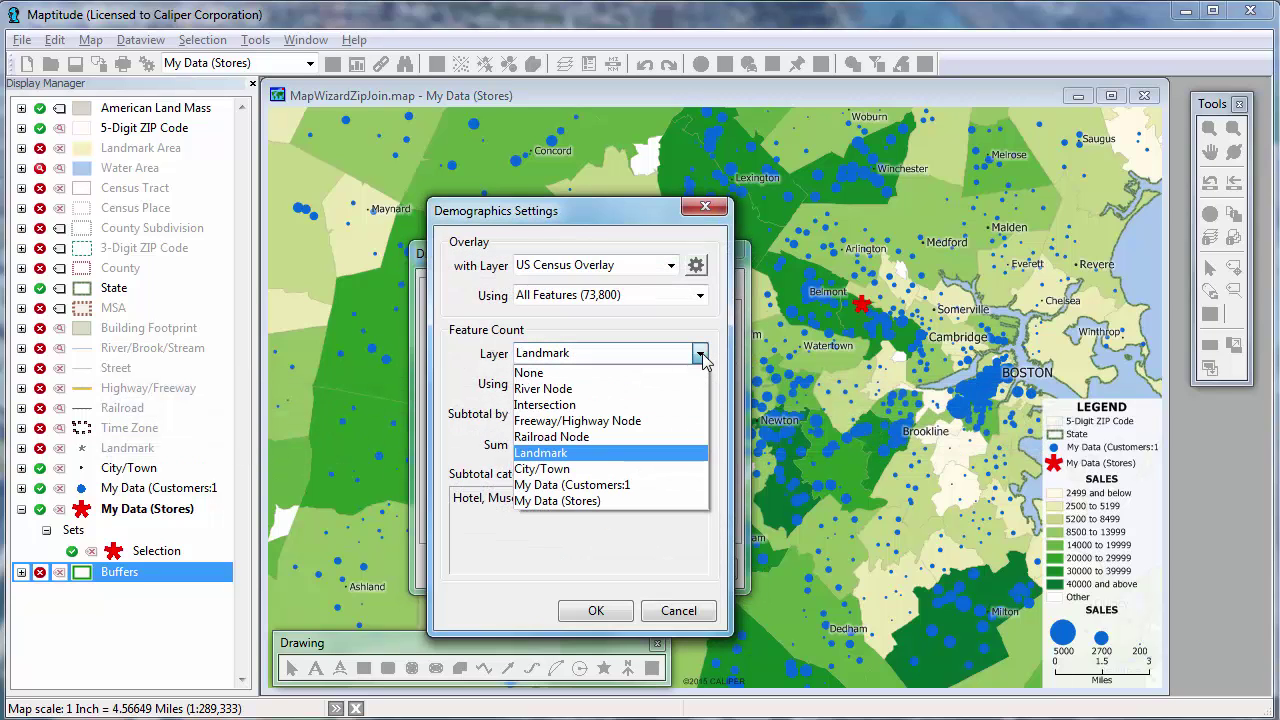
pyautogui.click(643, 484)
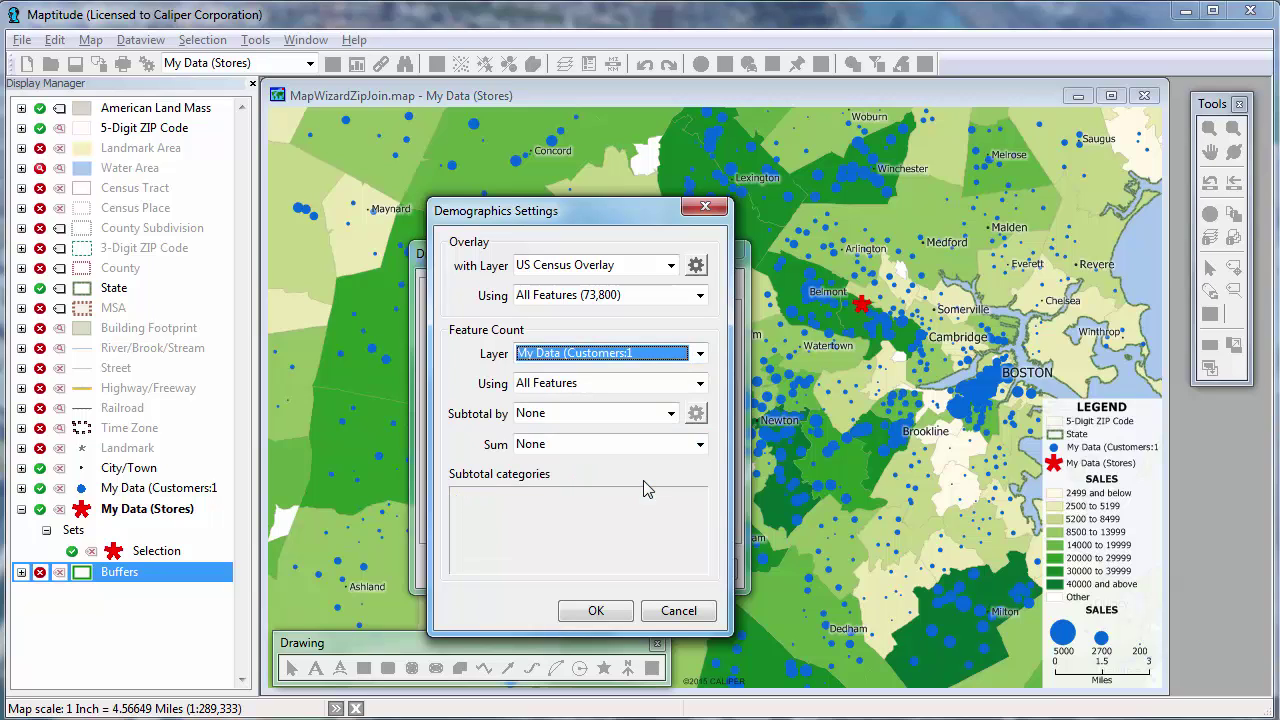
pyautogui.click(651, 447)
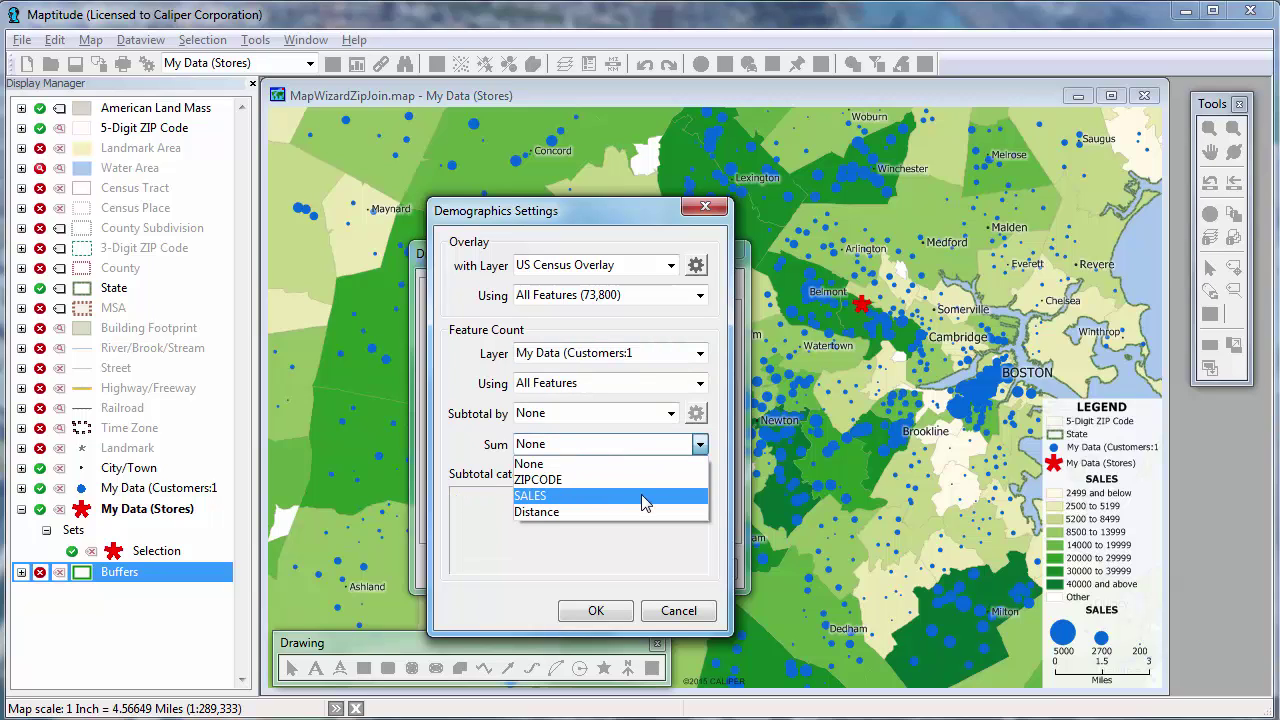
pyautogui.click(641, 494)
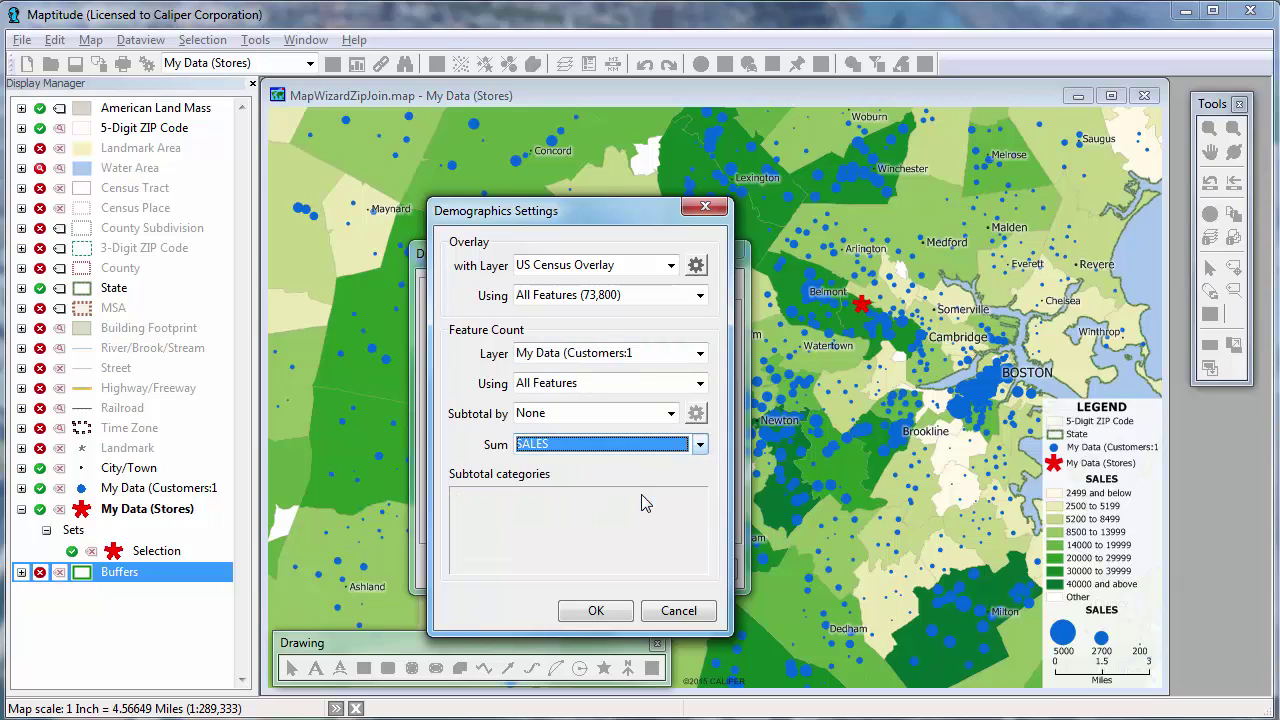
pyautogui.click(594, 612)
pyautogui.click(613, 568)
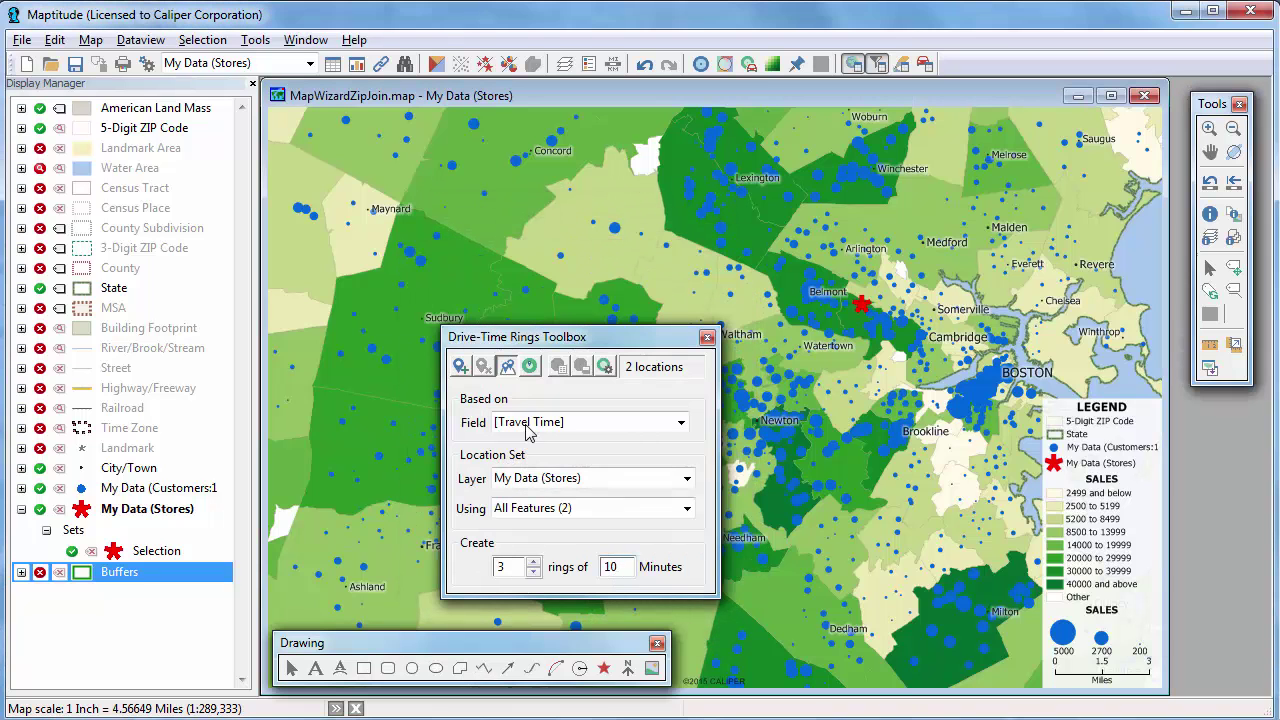
# Create the drive-time rings, and display them with the 5-Digit ZIP Code layer hidden and the Water Area and Street layers shown
pyautogui.click(531, 367)
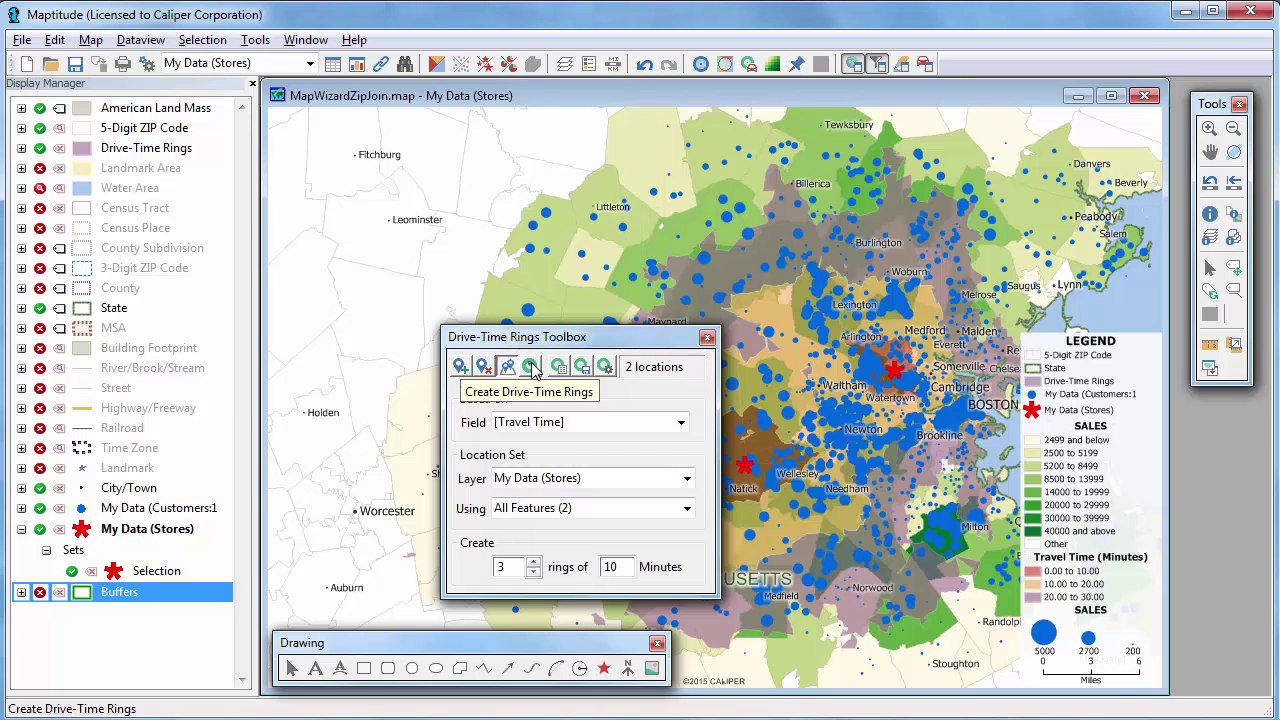
pyautogui.moveTo(548, 344); pyautogui.dragTo(348, 136)
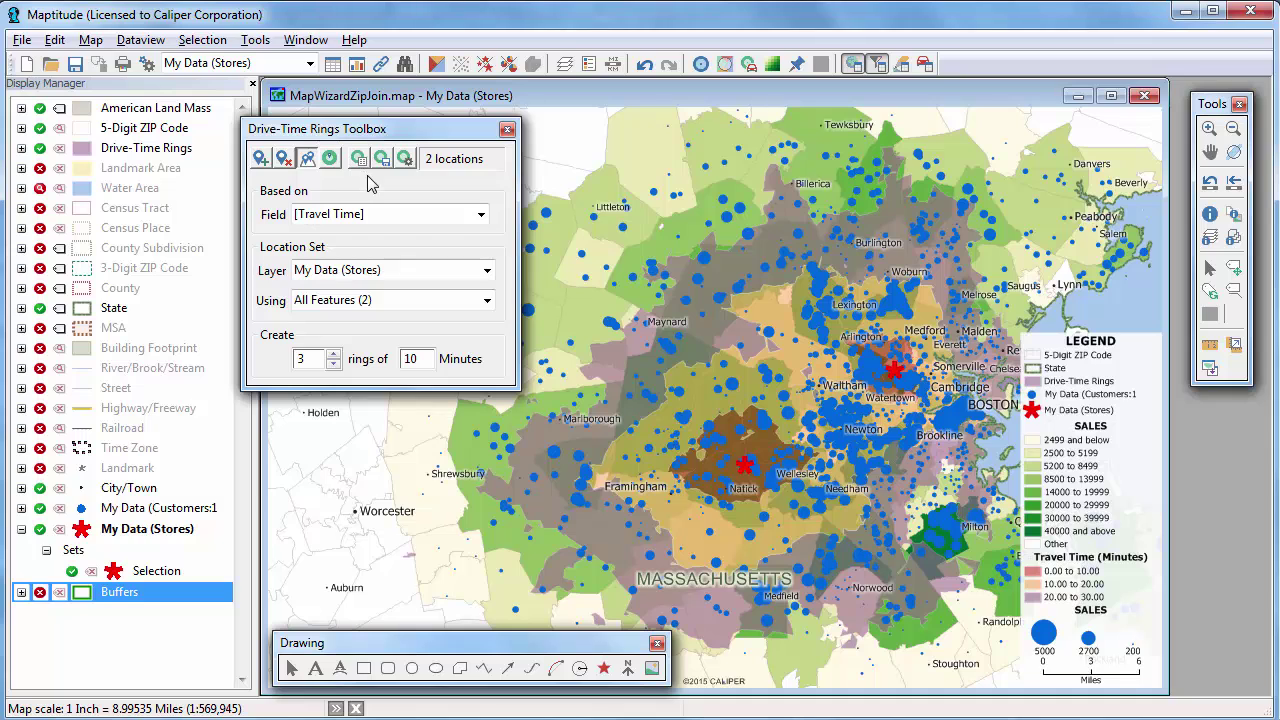
pyautogui.click(40, 128)
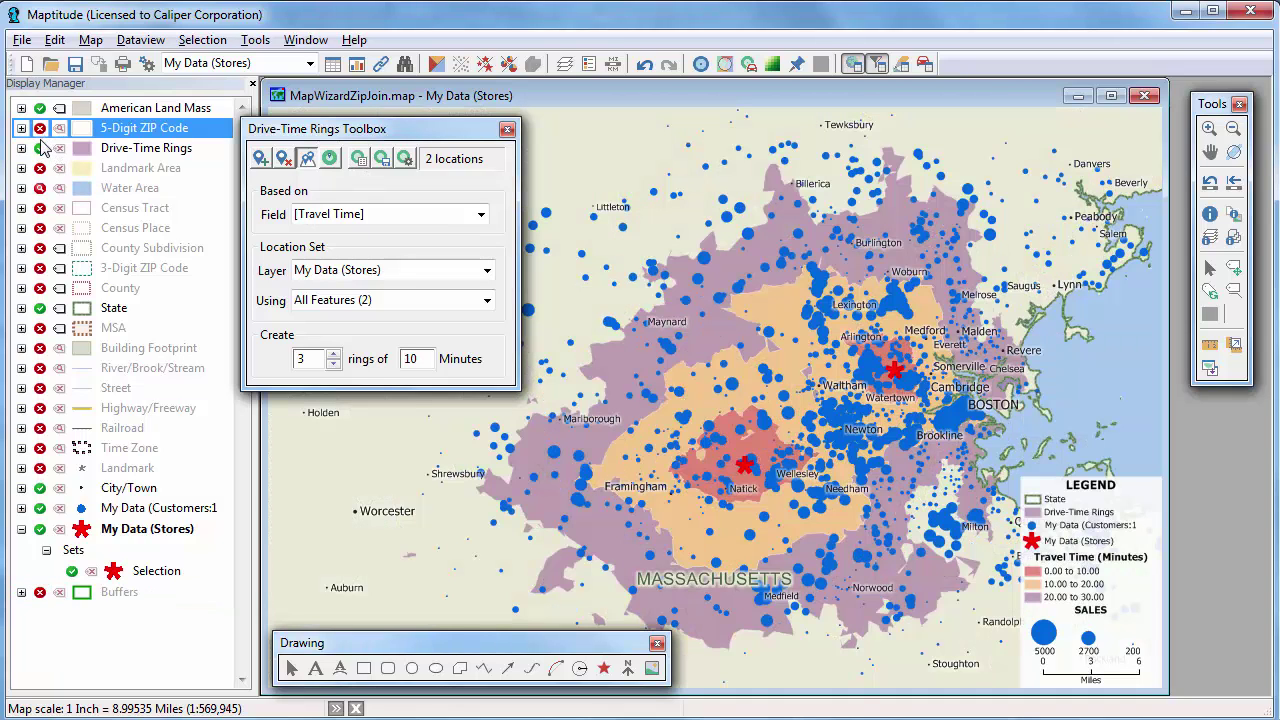
pyautogui.click(40, 188)
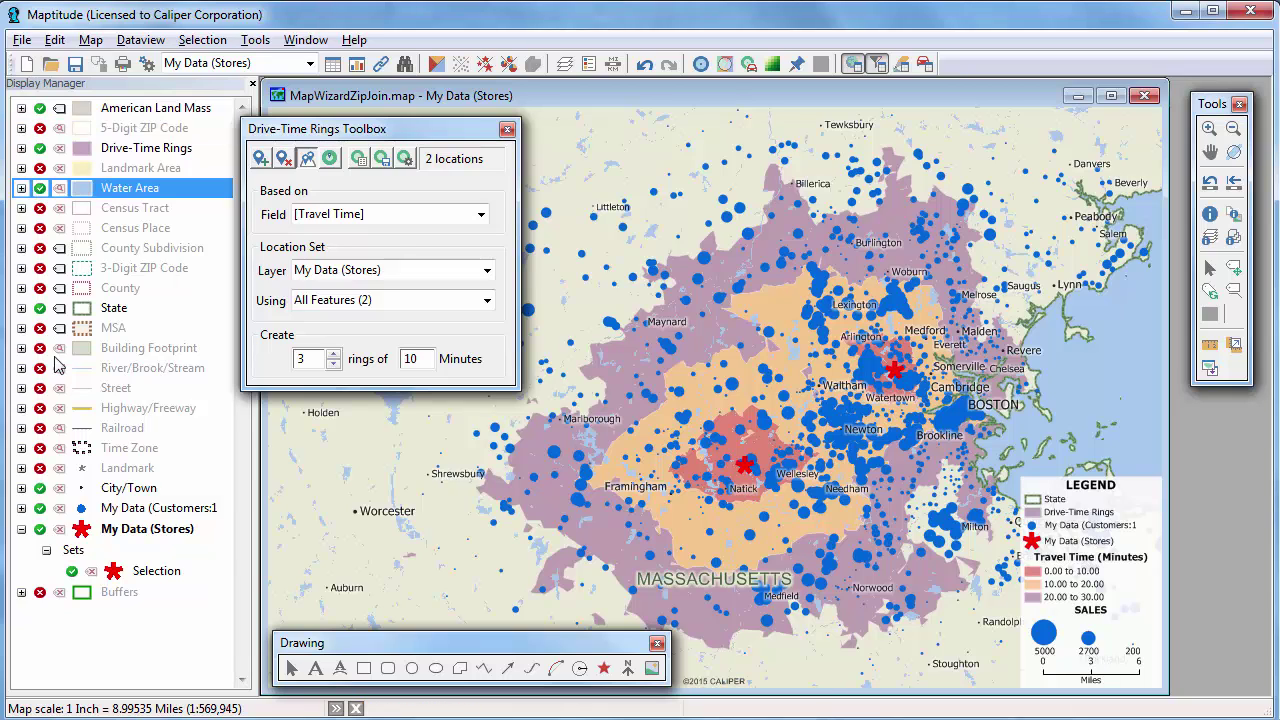
pyautogui.click(40, 388)
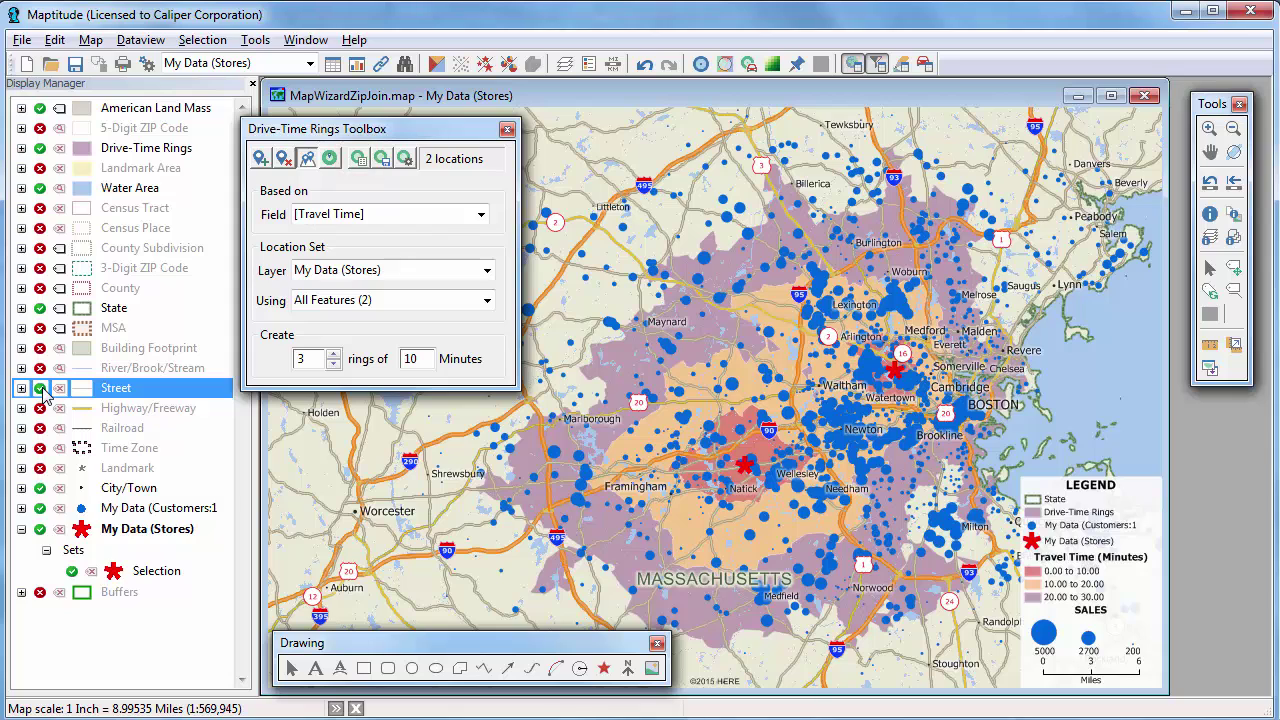
# Generate the Drive-Time Rings Report and review its demographic, customer and sales figures for each ring
pyautogui.click(357, 159)
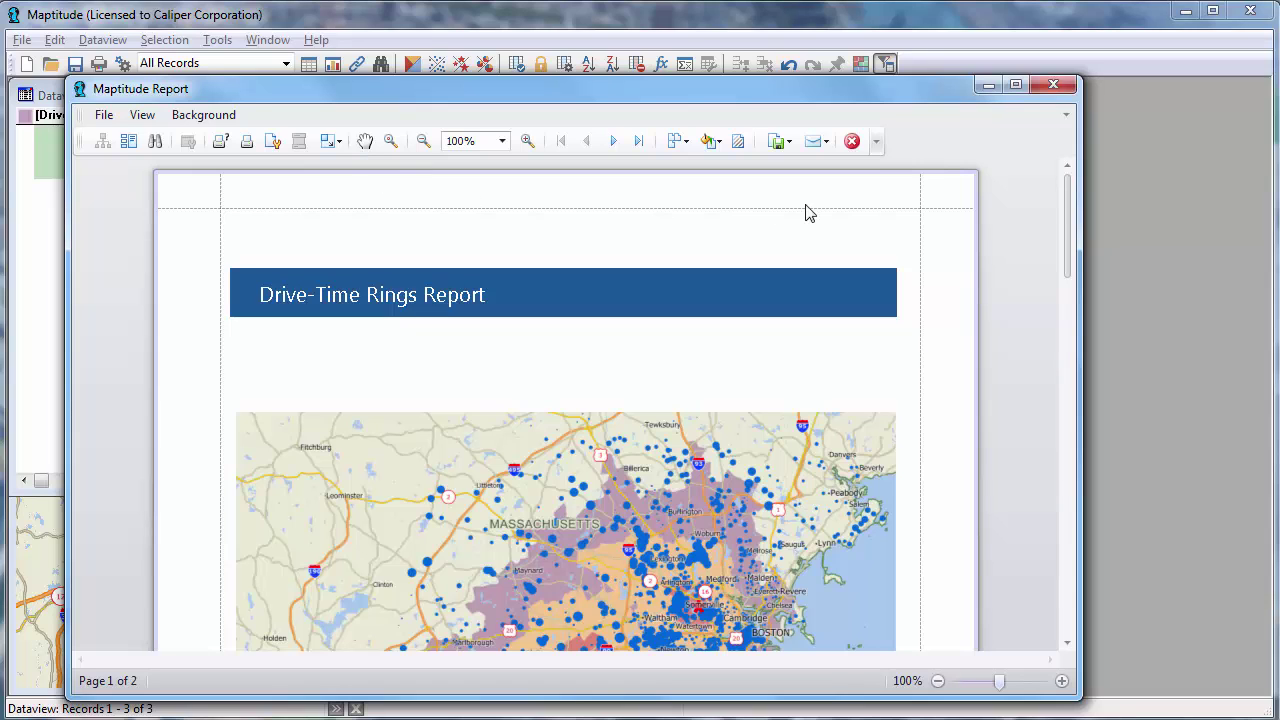
pyautogui.moveTo(1072, 218); pyautogui.dragTo(1075, 462)
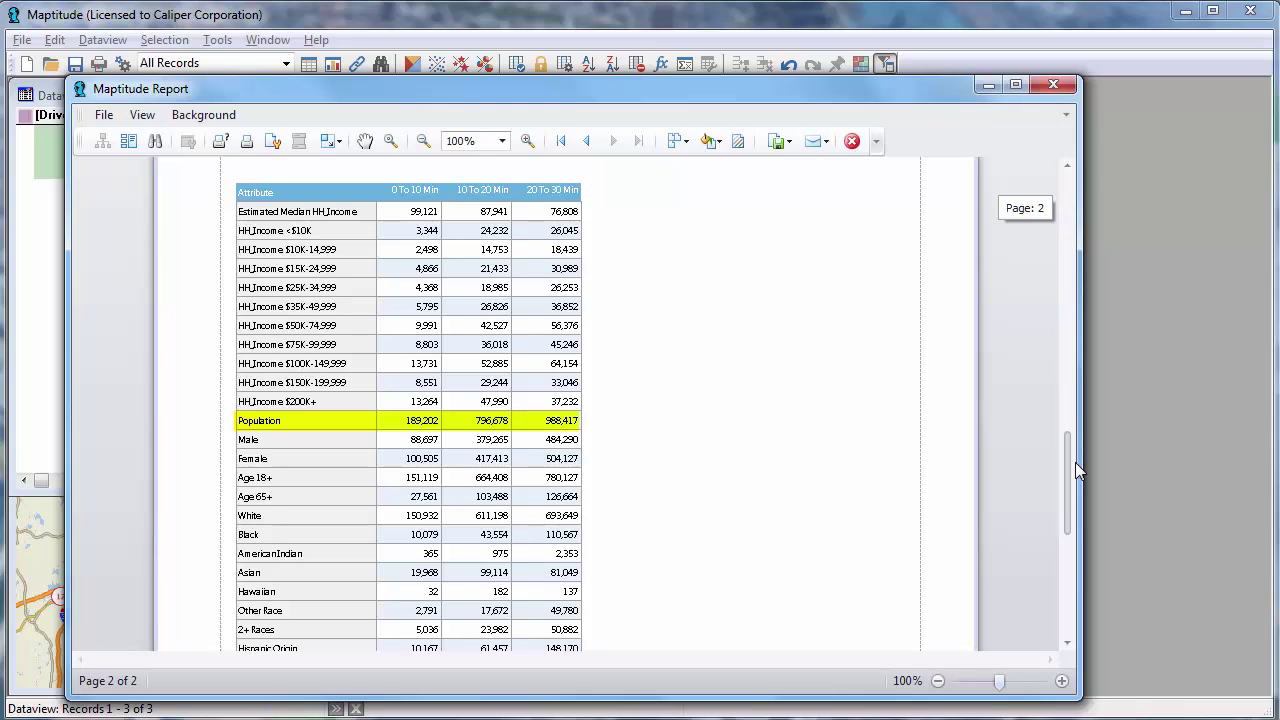
pyautogui.moveTo(1077, 468); pyautogui.dragTo(1073, 530)
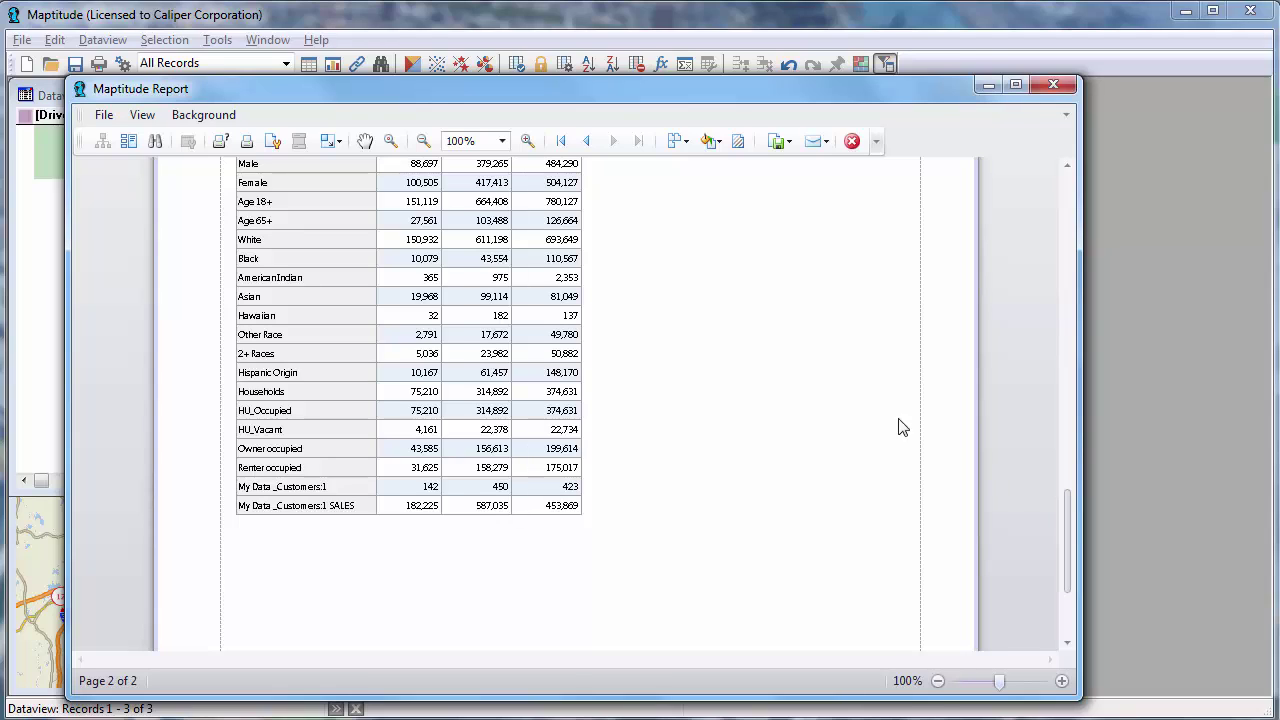
# Export the report as an XLSX file named Drive-Time Rings Report, open it in Excel and review its map and table
pyautogui.click(104, 116)
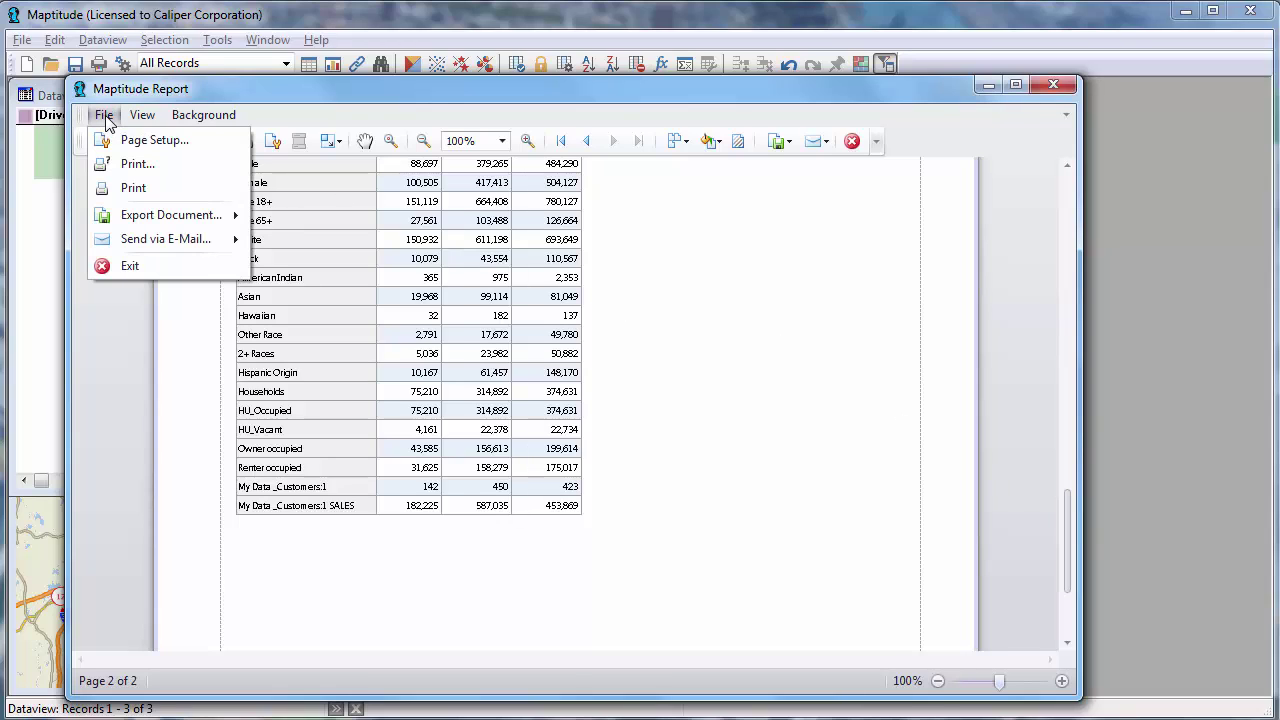
pyautogui.moveTo(170, 218)
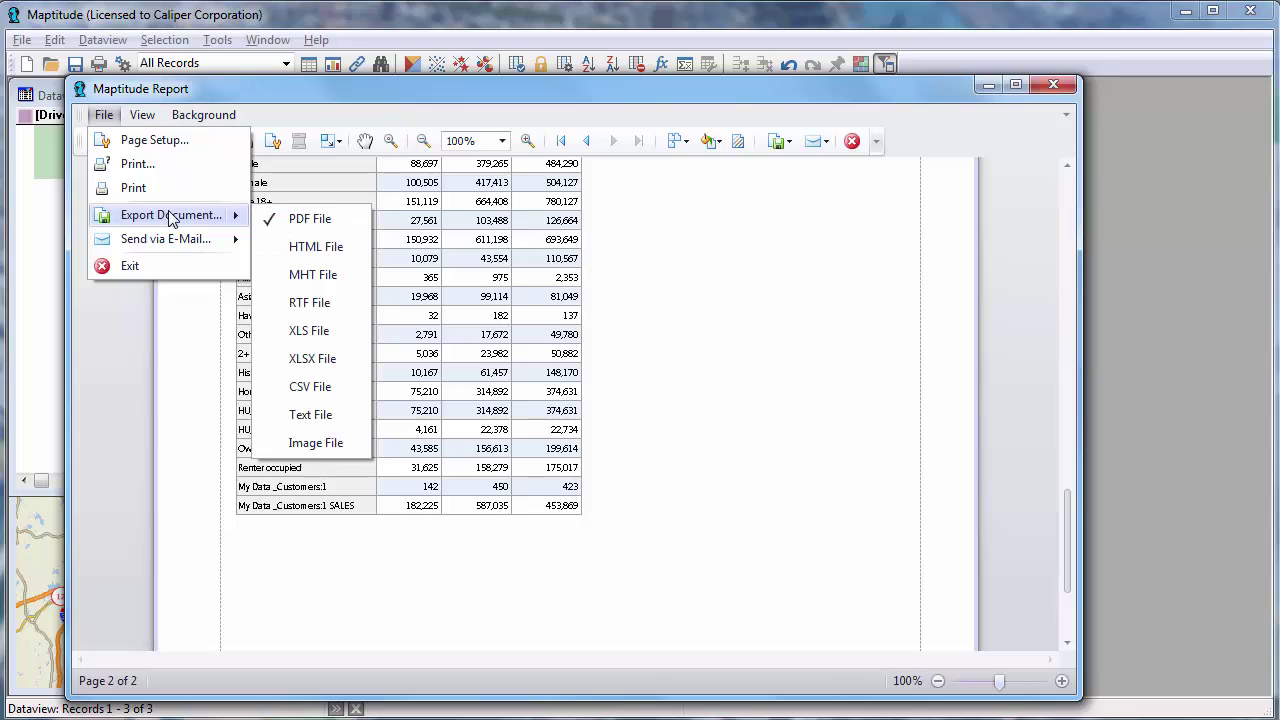
pyautogui.click(322, 368)
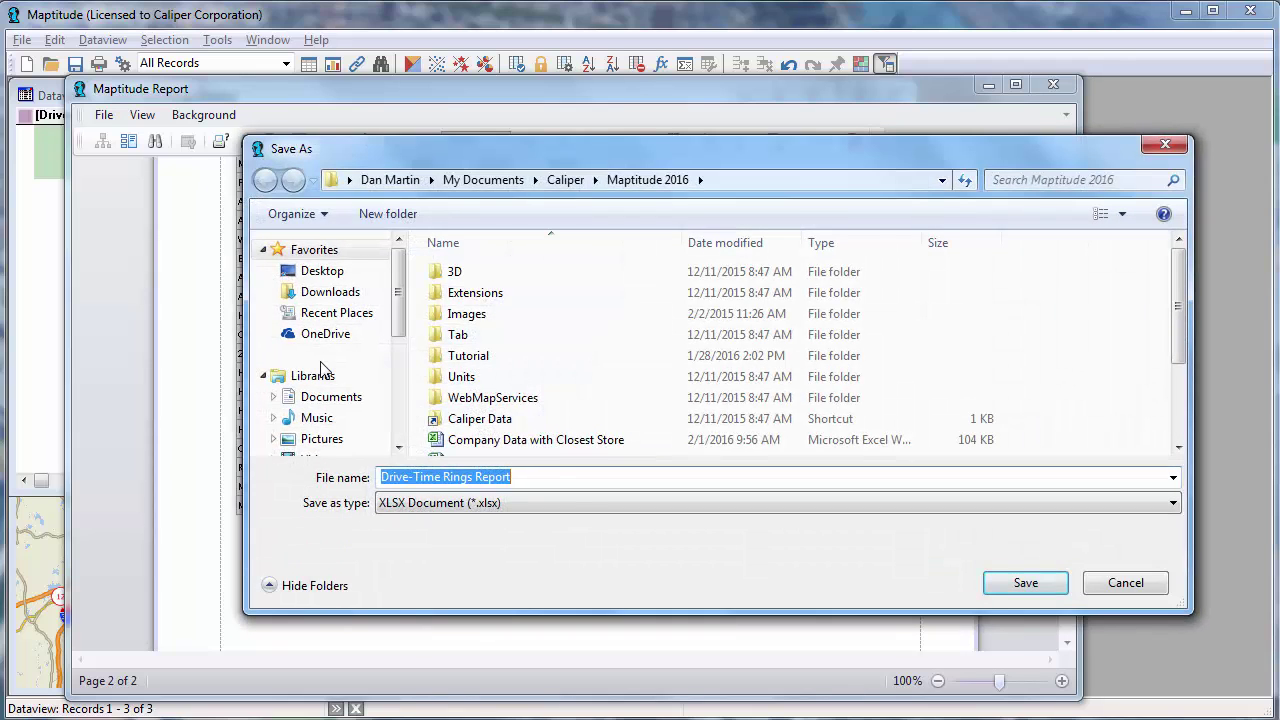
pyautogui.click(1000, 583)
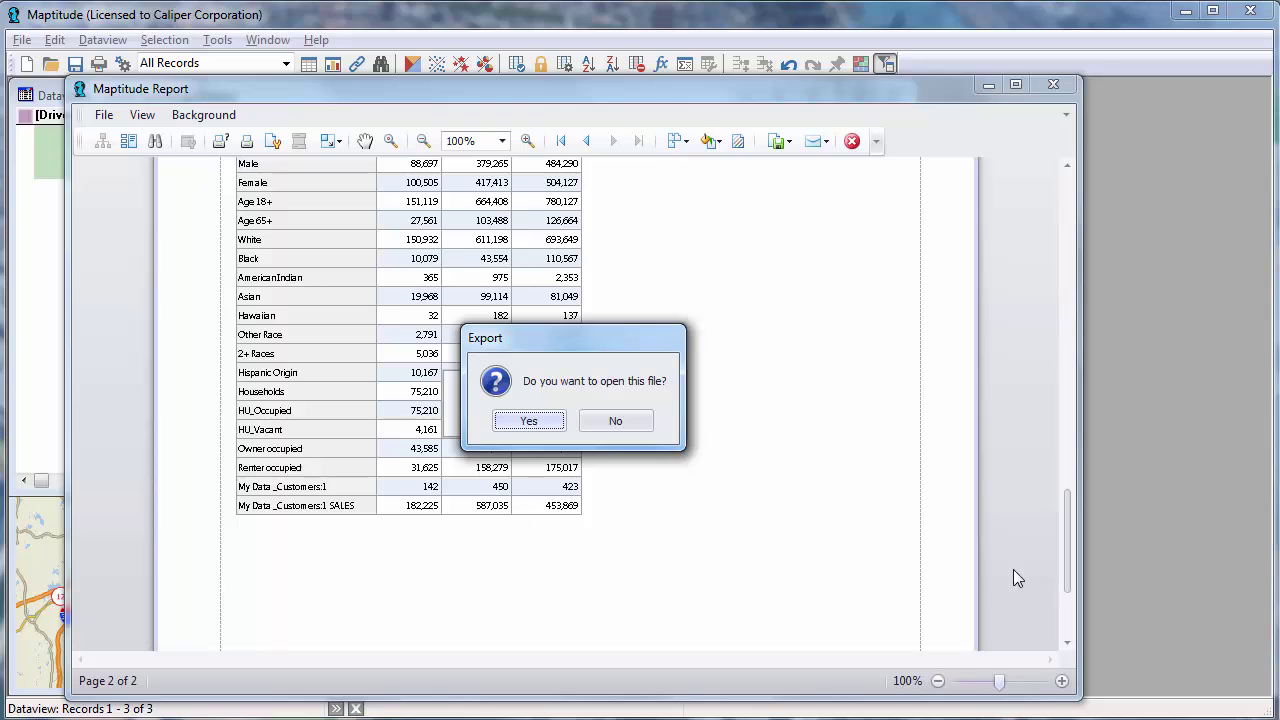
pyautogui.click(524, 421)
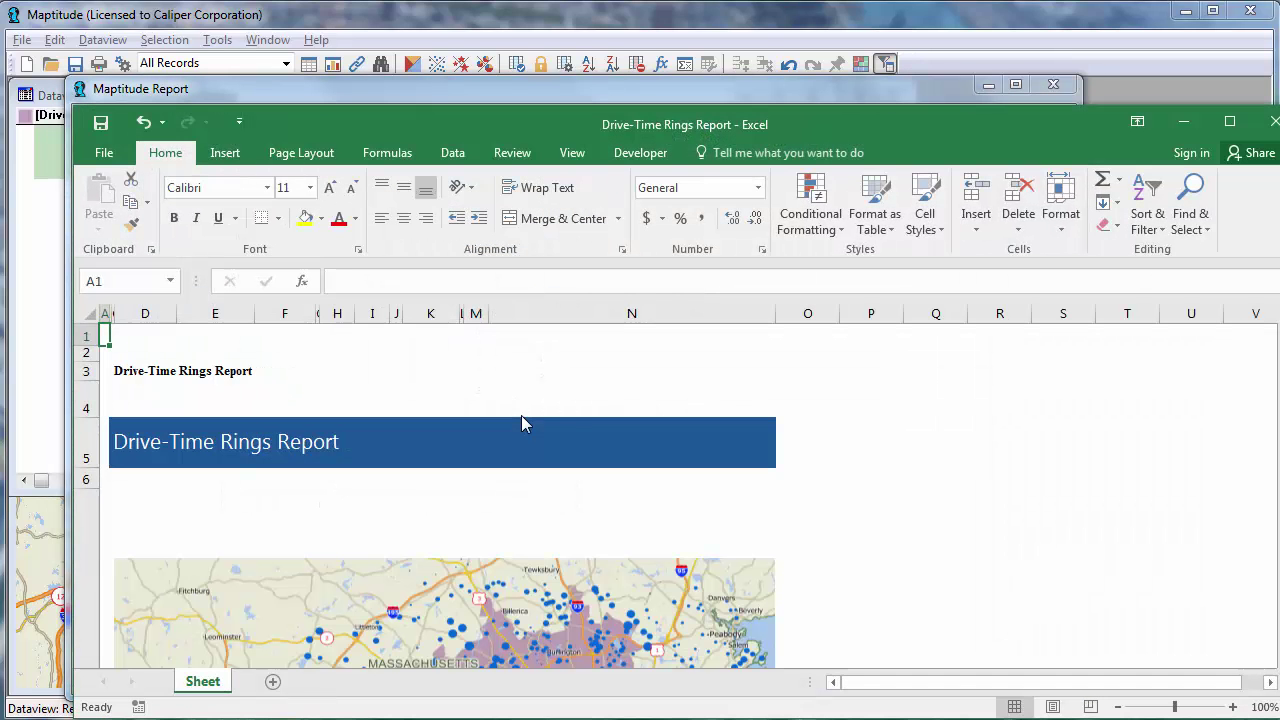
pyautogui.moveTo(550, 108); pyautogui.dragTo(500, 54)
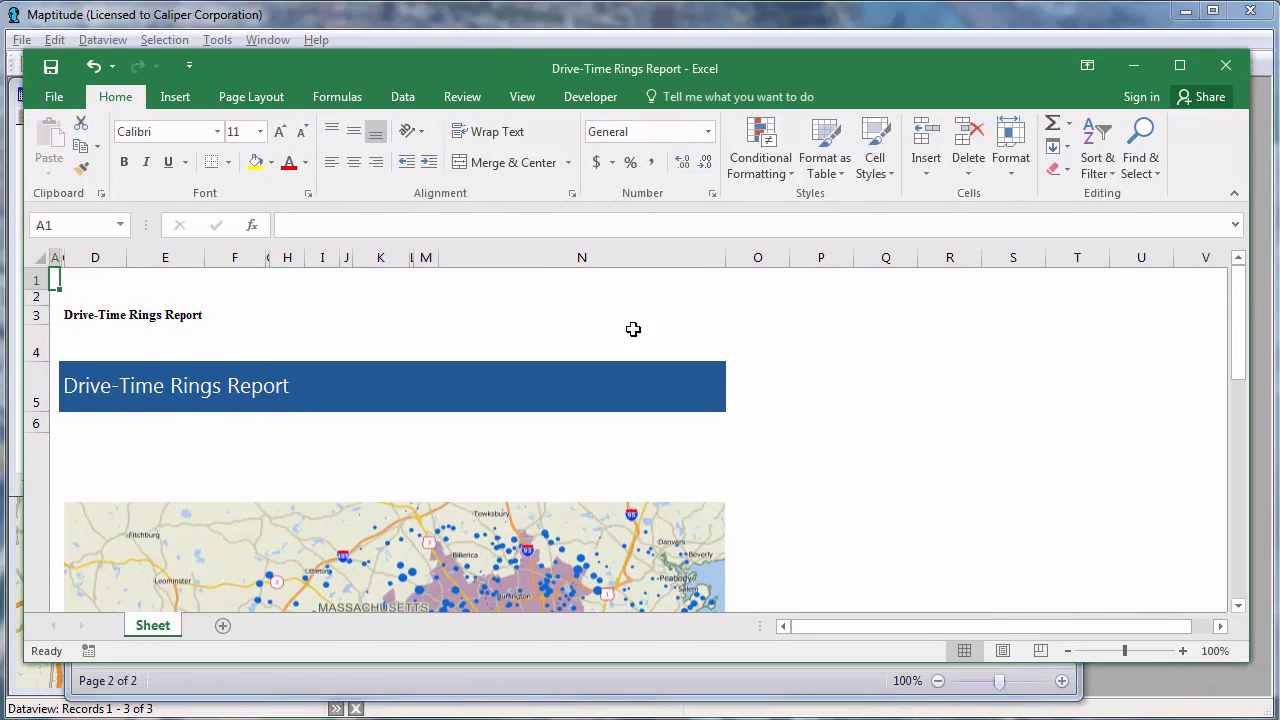
pyautogui.moveTo(1238, 353); pyautogui.dragTo(1235, 535)
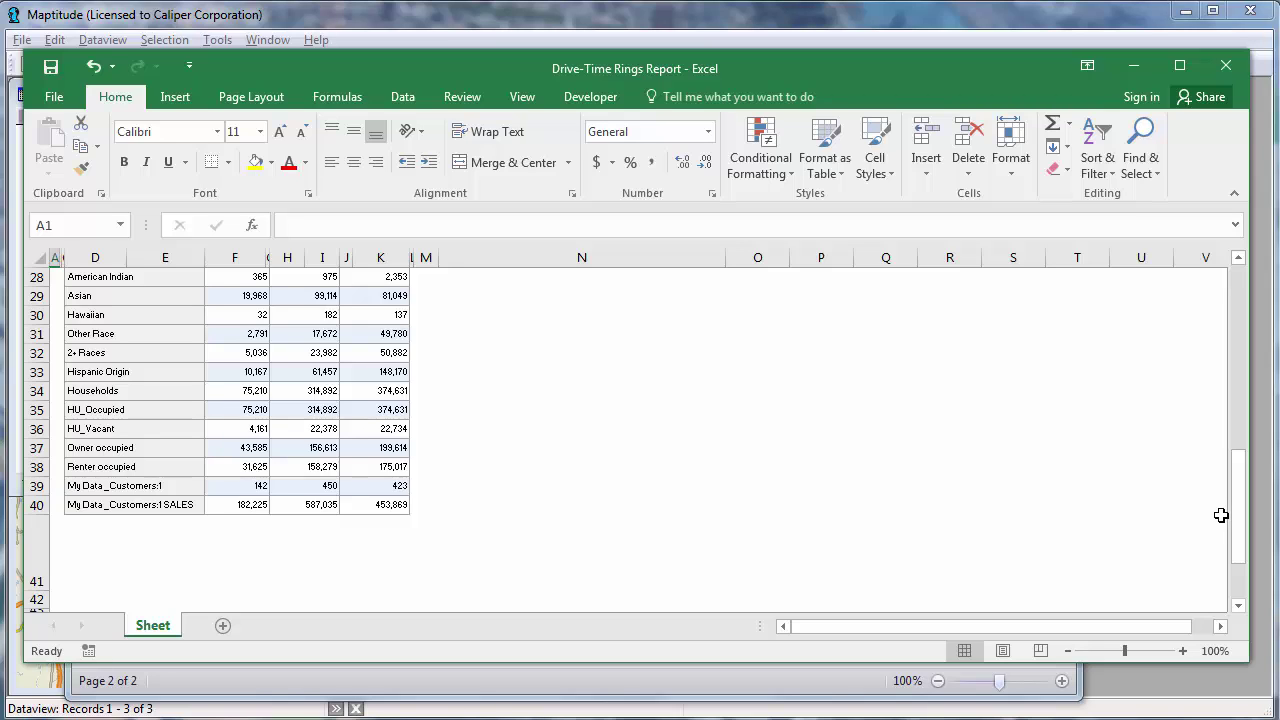
# Return to Maptitude, close the report, and close all open windows without saving any changes
pyautogui.click(913, 24)
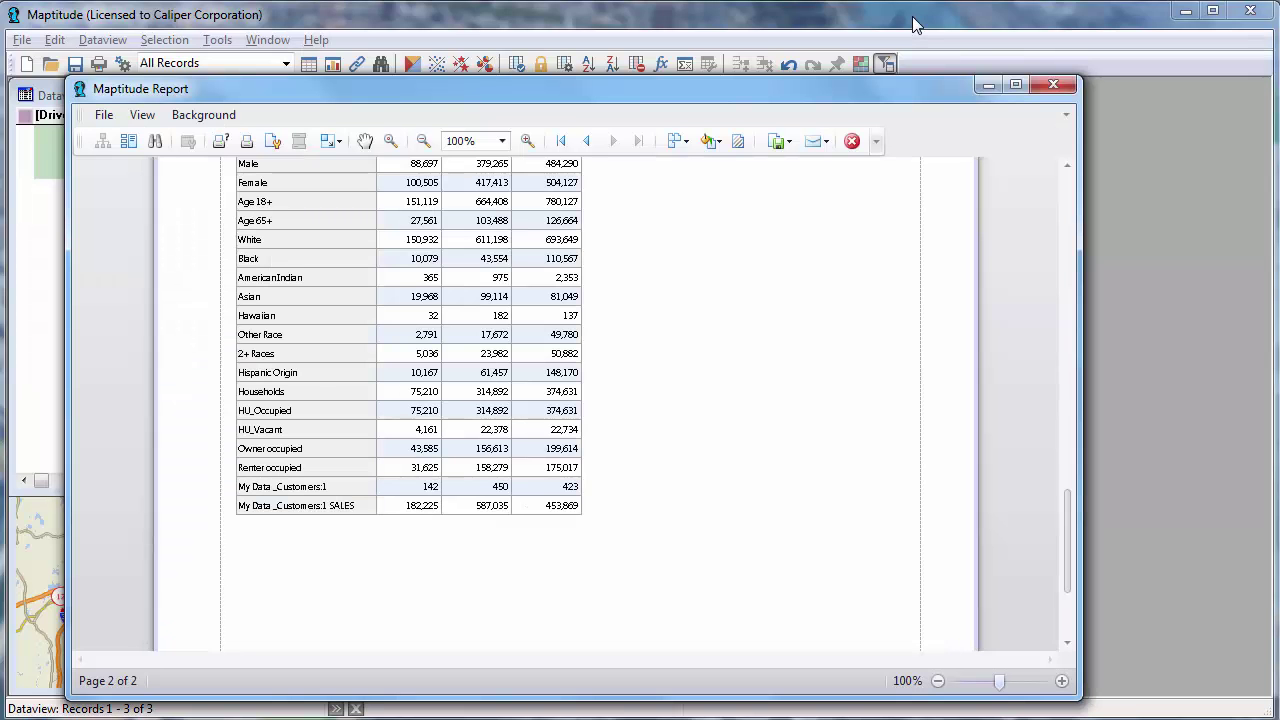
pyautogui.click(1050, 85)
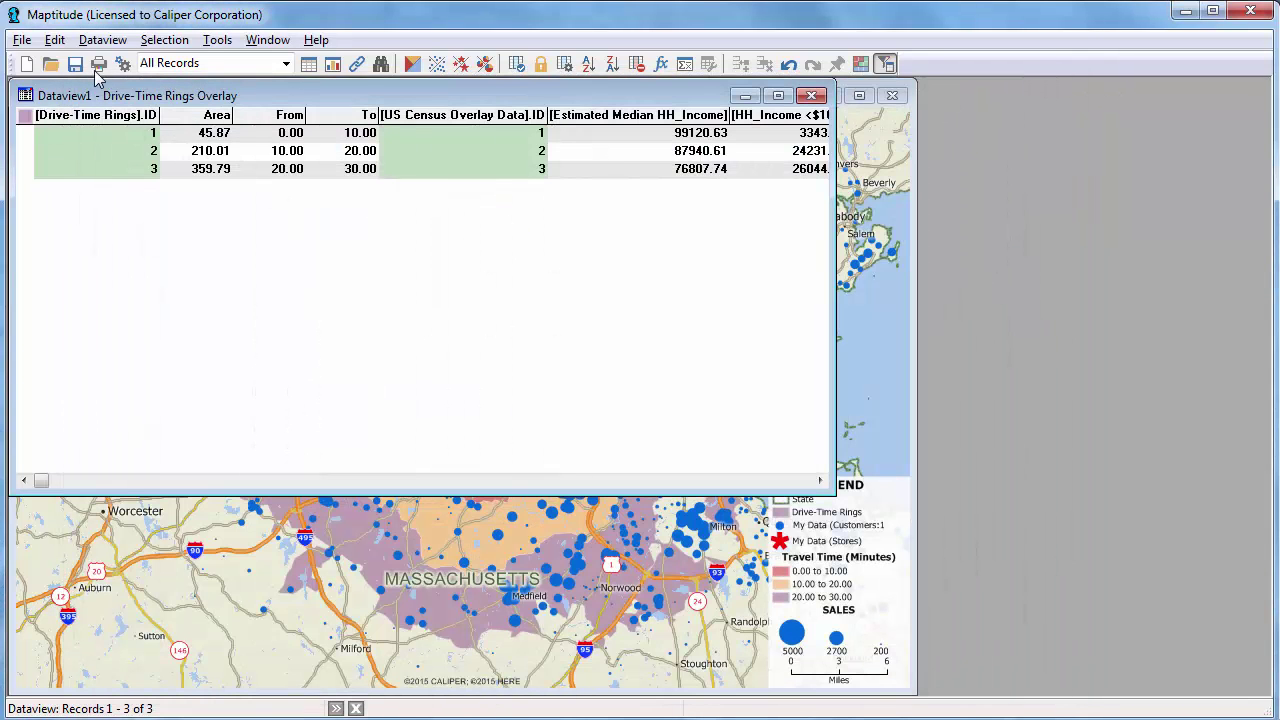
pyautogui.click(21, 39)
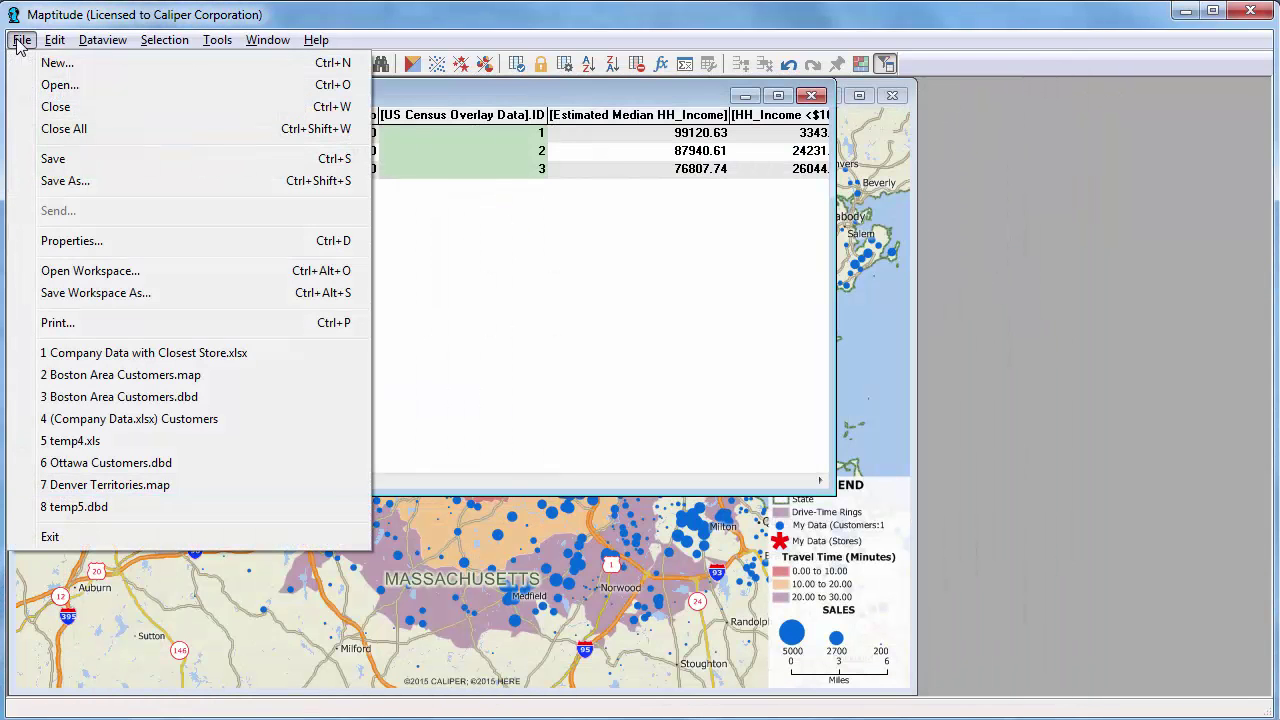
pyautogui.click(64, 132)
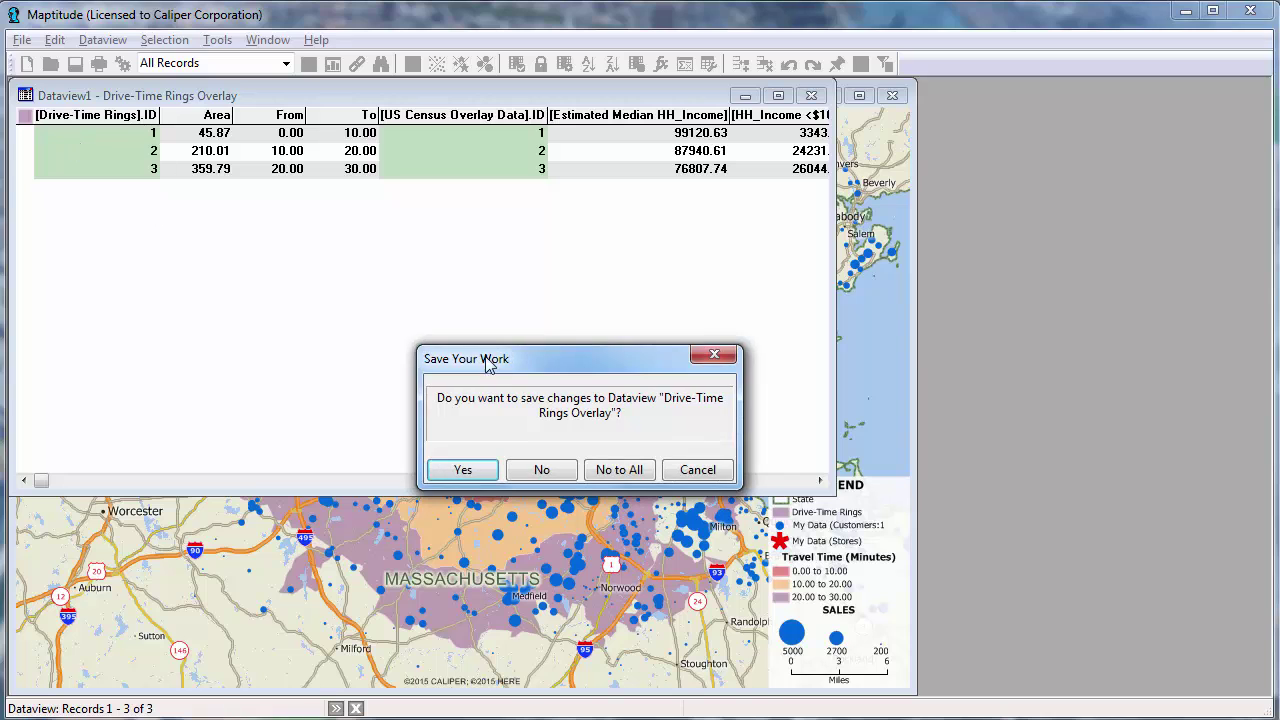
pyautogui.click(613, 469)
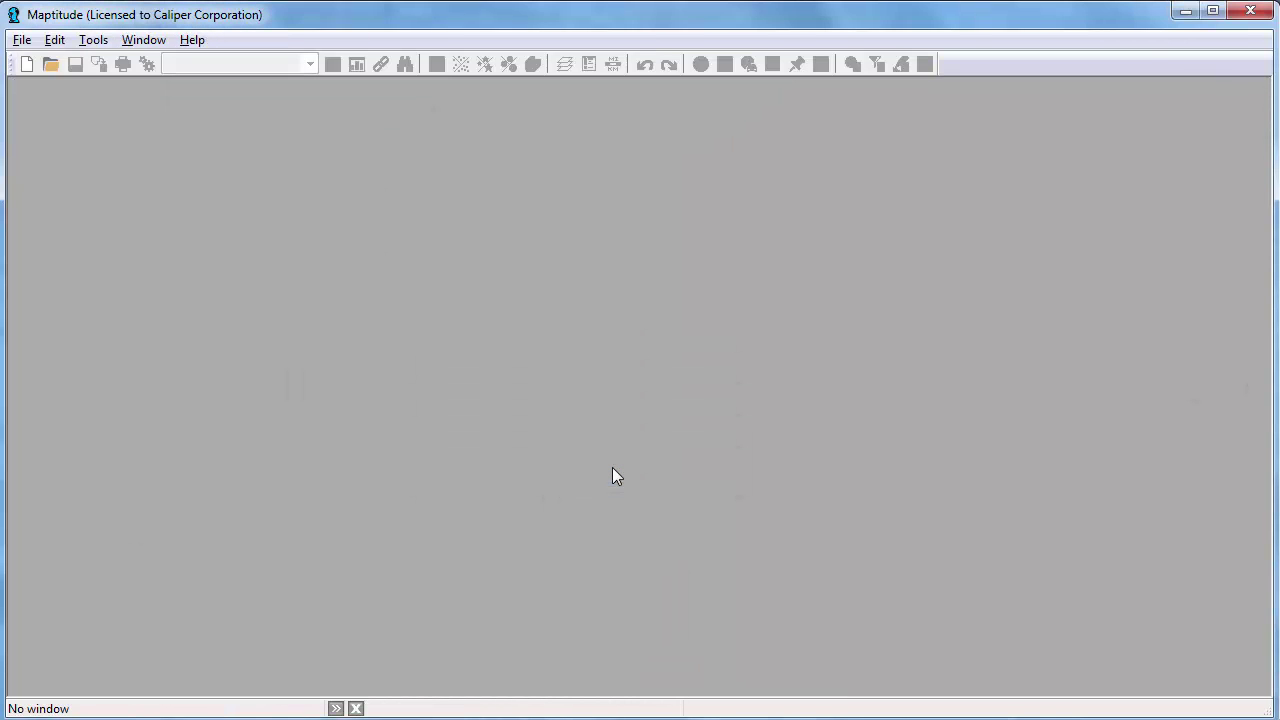
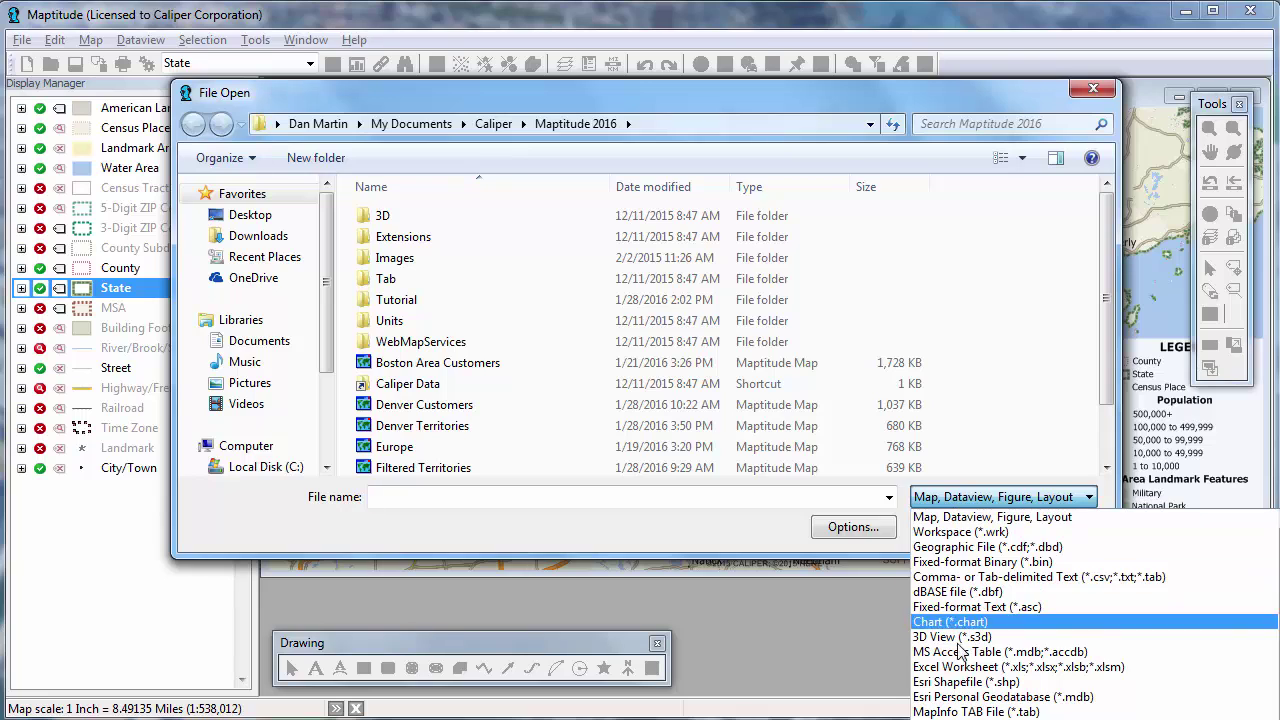
# Open the Customers sheet of the Company Data Excel worksheet without importing it, and make the Map1 window active again
pyautogui.click(960, 666)
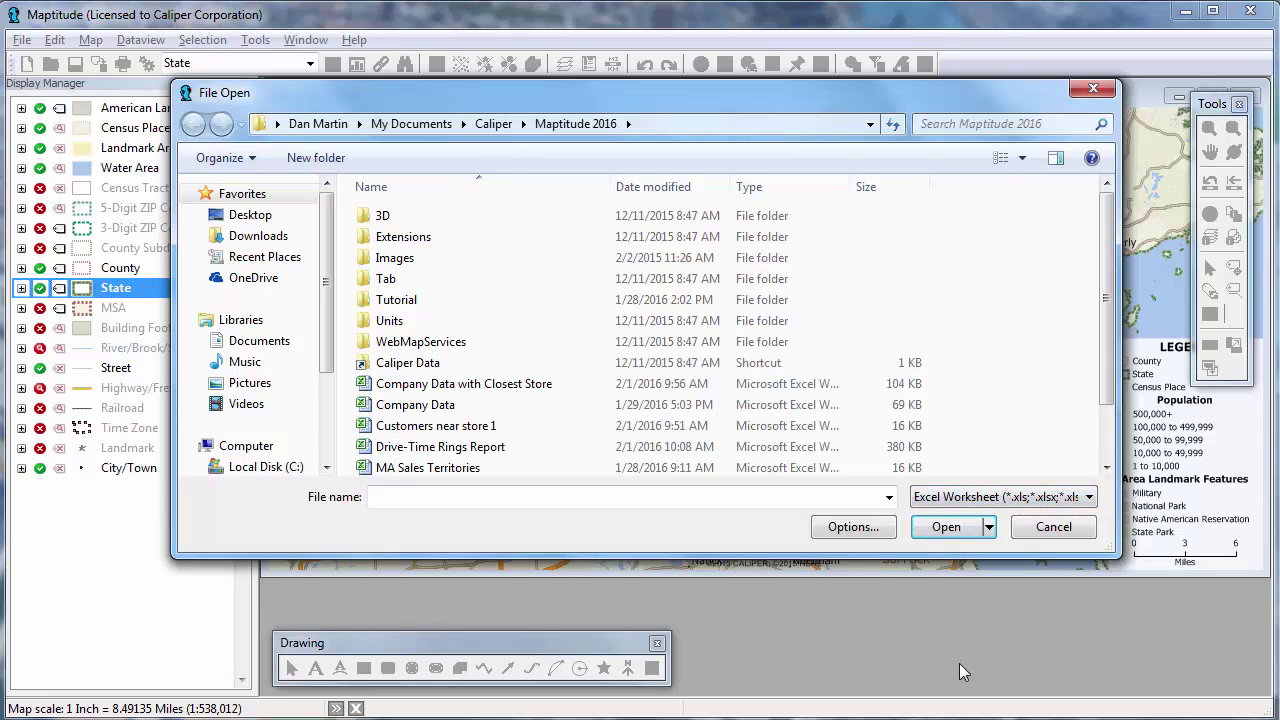
pyautogui.click(378, 405)
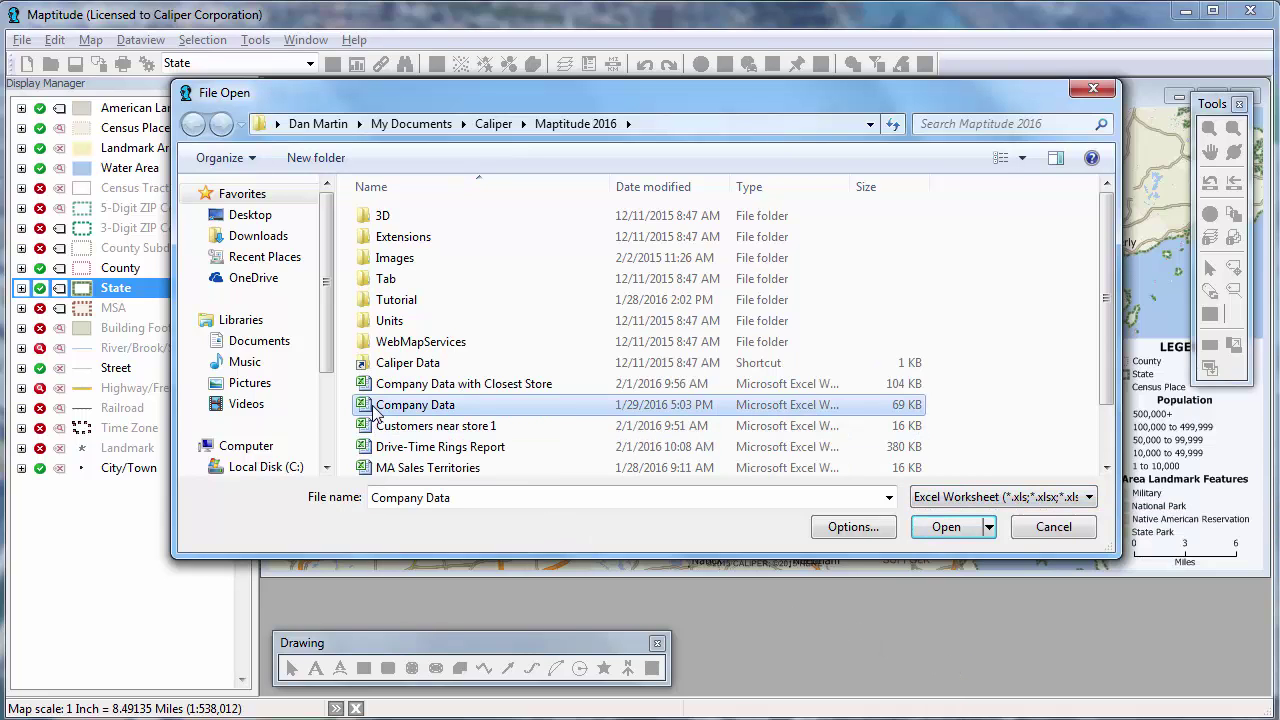
pyautogui.click(953, 527)
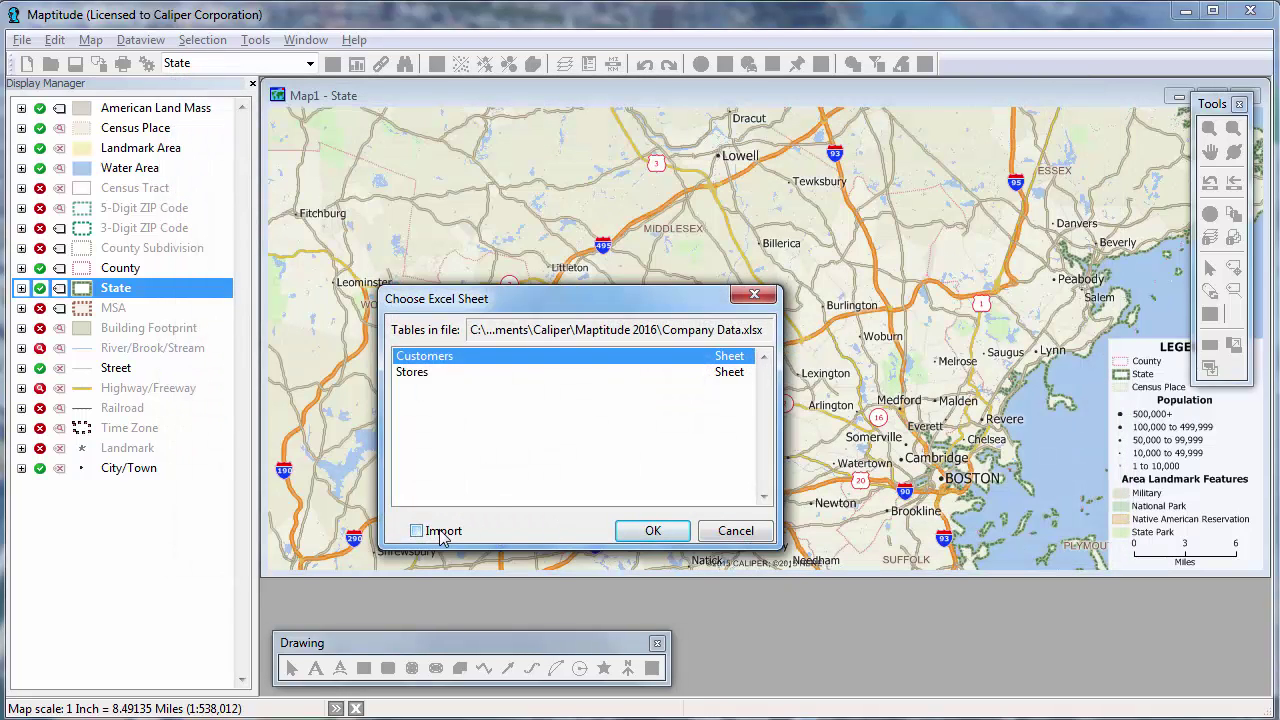
pyautogui.click(652, 530)
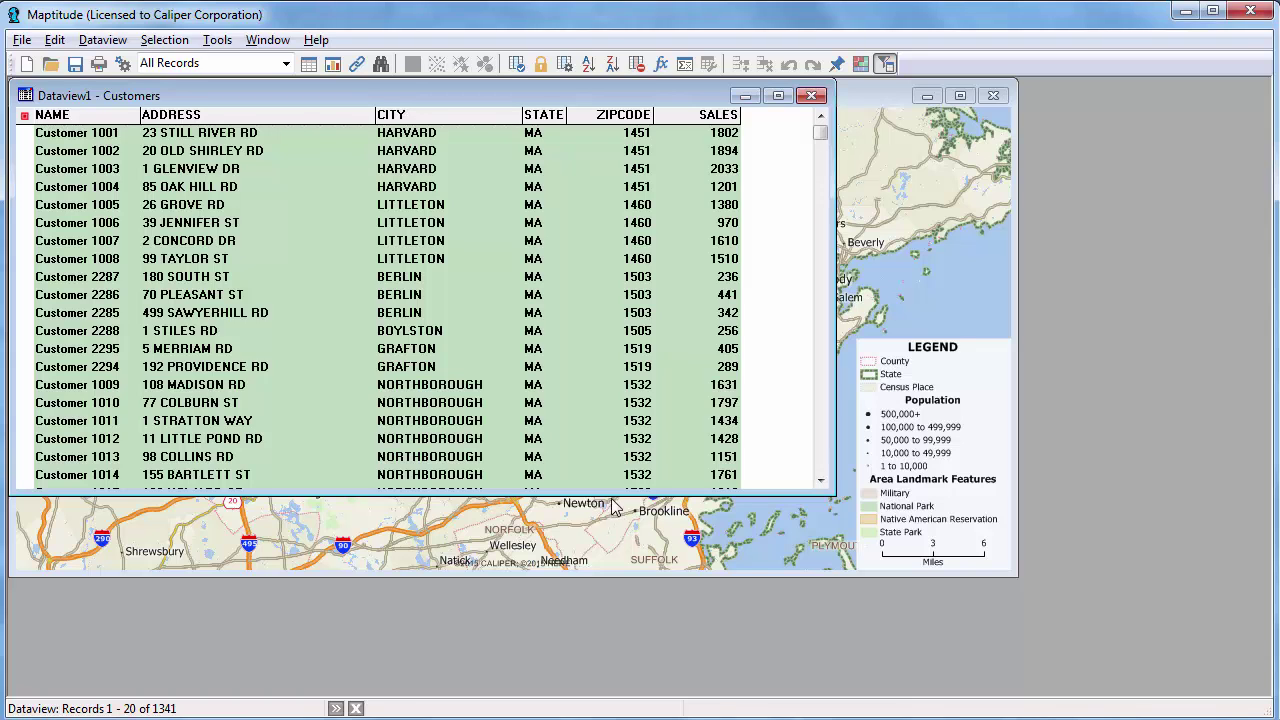
pyautogui.click(861, 94)
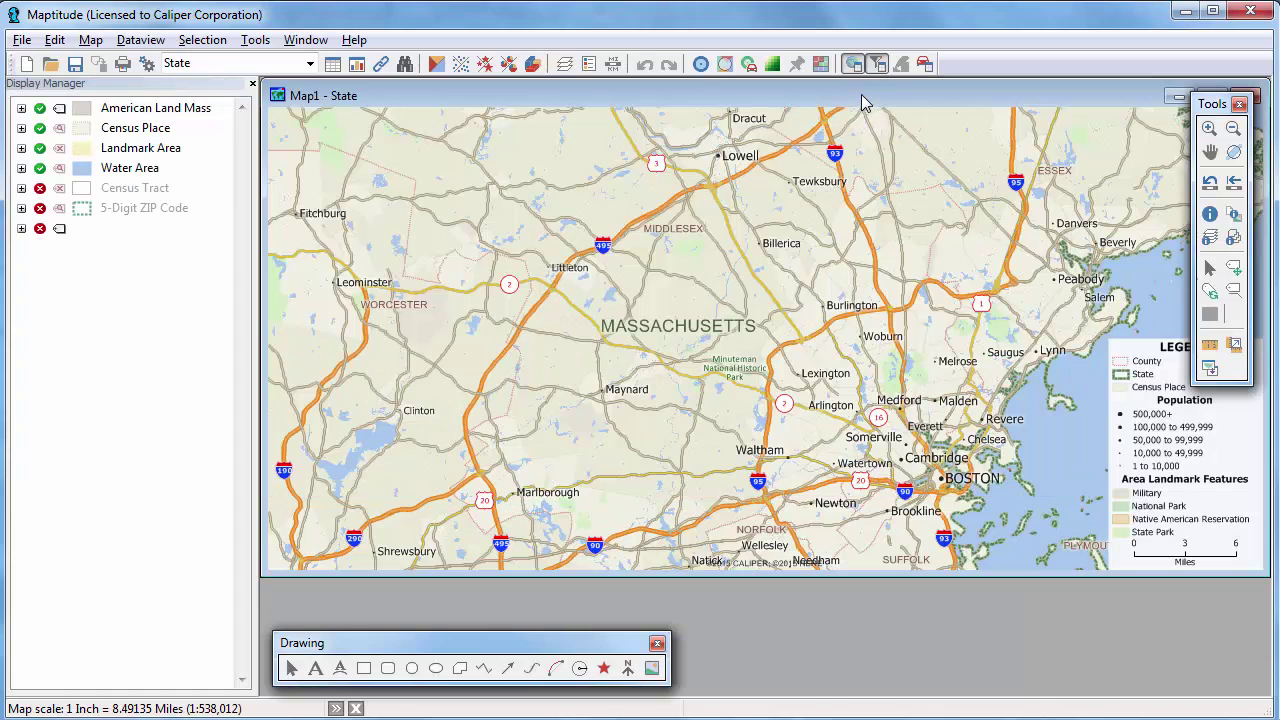
# Display the 5-Digit ZIP Code layer and join its ZIP field to the ZIPCODE field of Customers, aggregating the right-side records
pyautogui.click(39, 208)
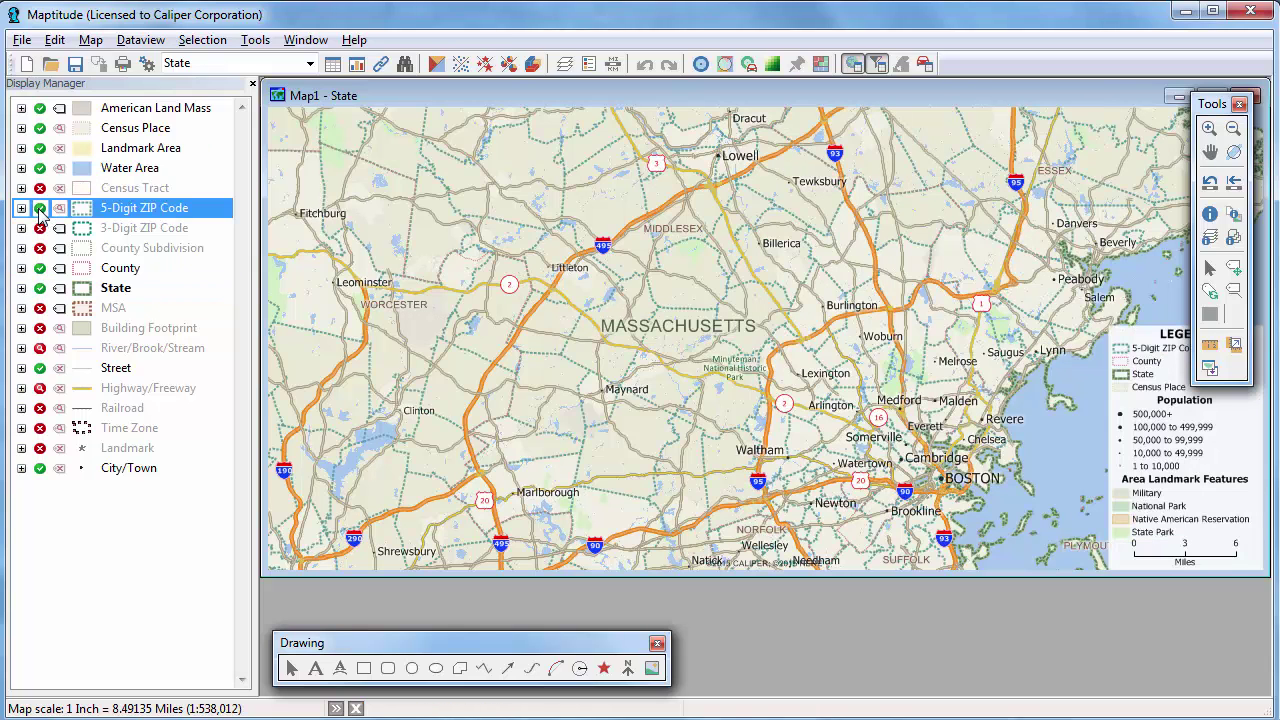
pyautogui.click(379, 63)
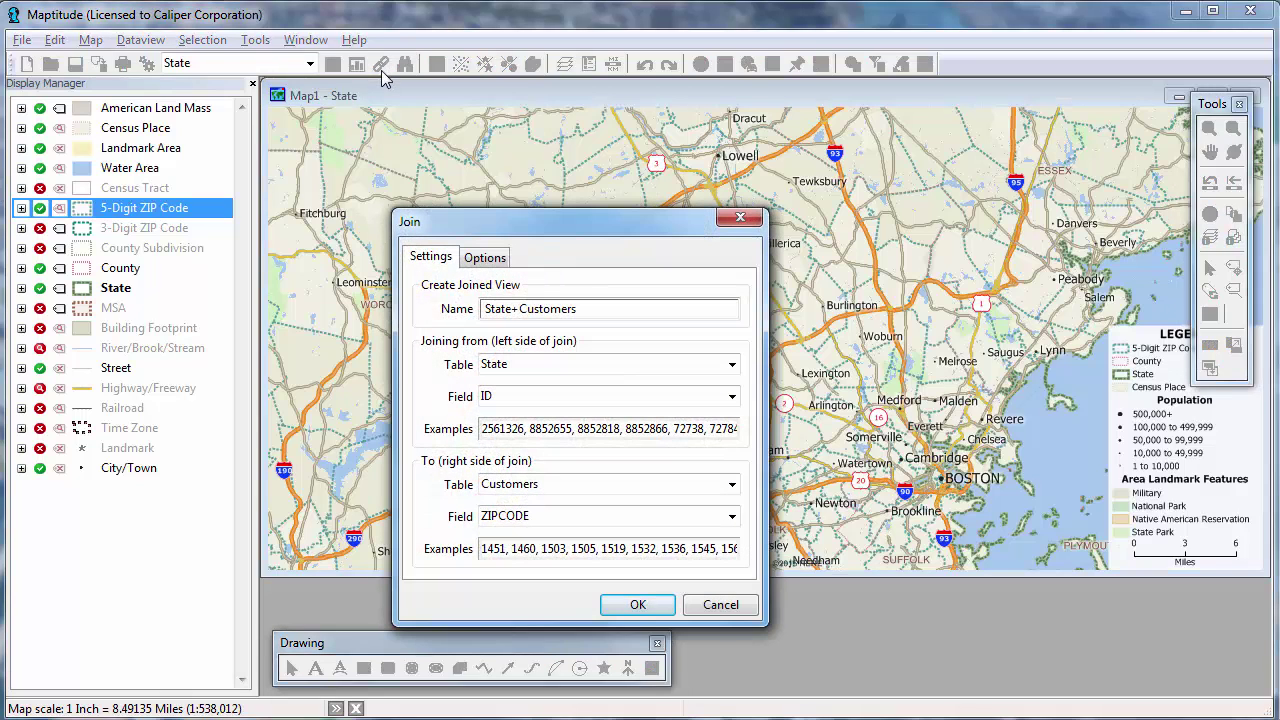
pyautogui.click(551, 366)
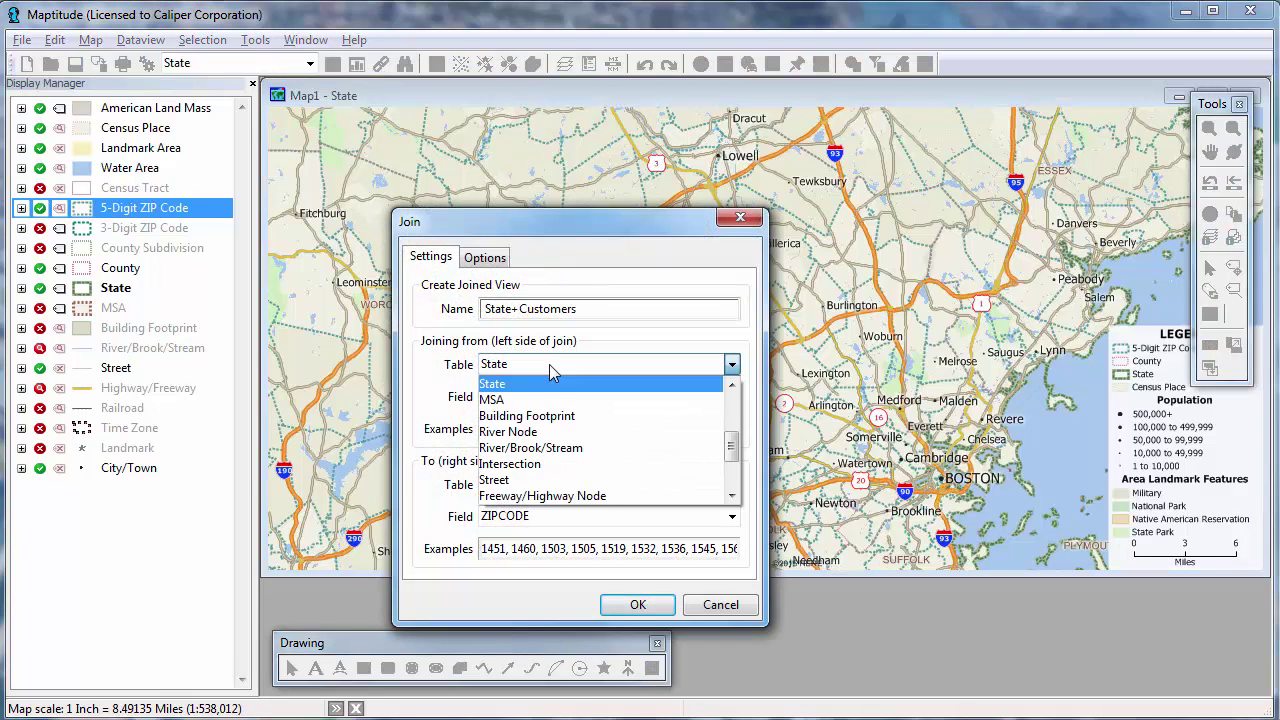
pyautogui.scroll(-2, 553, 400)
pyautogui.scroll(5, 558, 480)
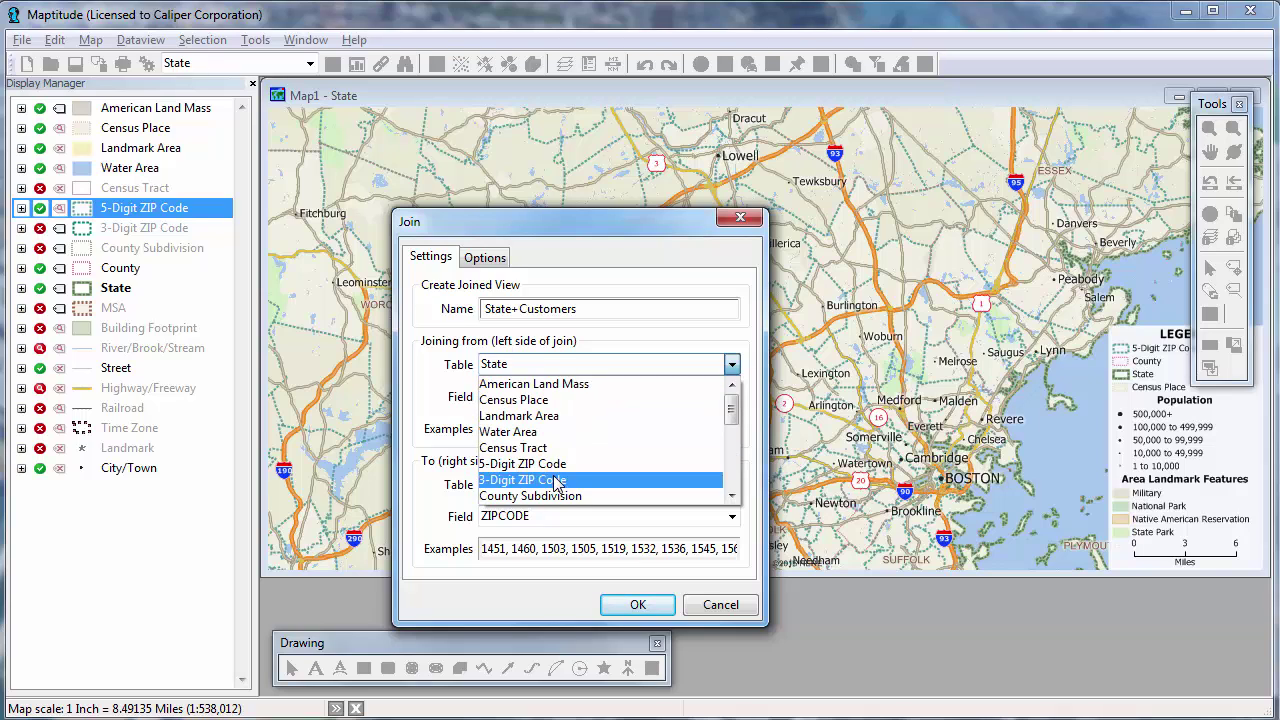
pyautogui.click(543, 463)
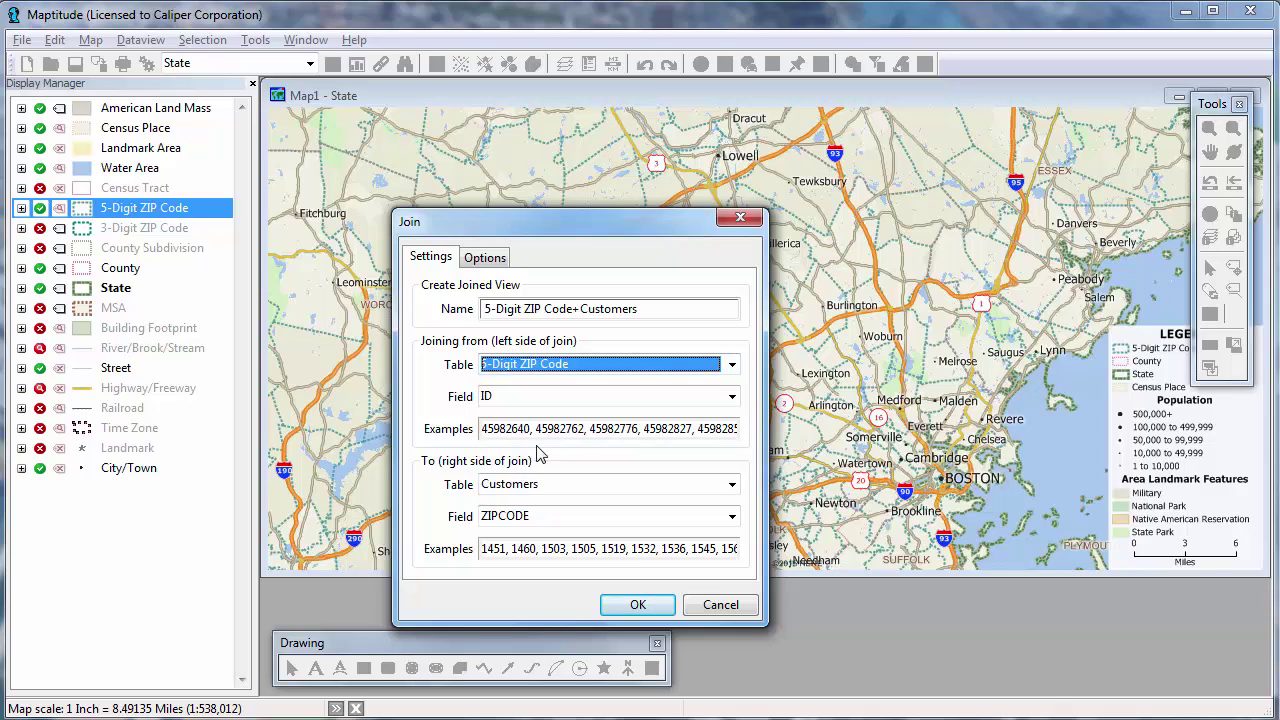
pyautogui.click(540, 396)
pyautogui.click(548, 466)
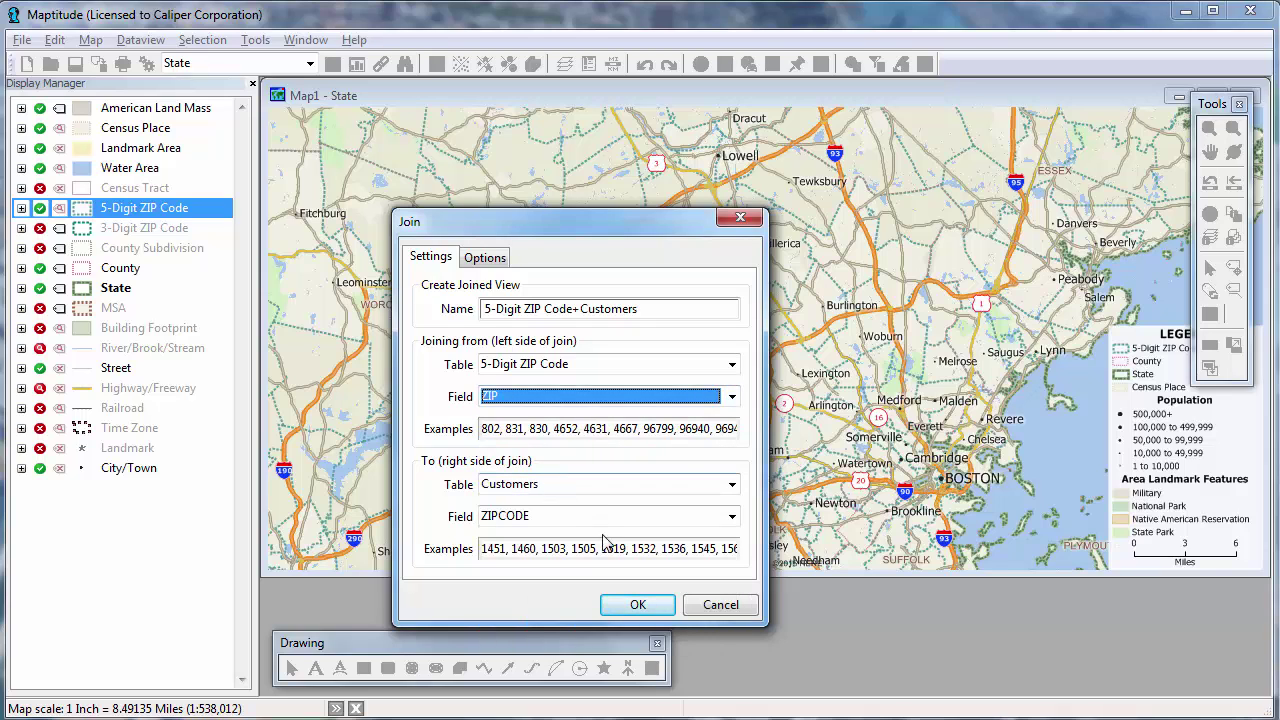
pyautogui.click(626, 608)
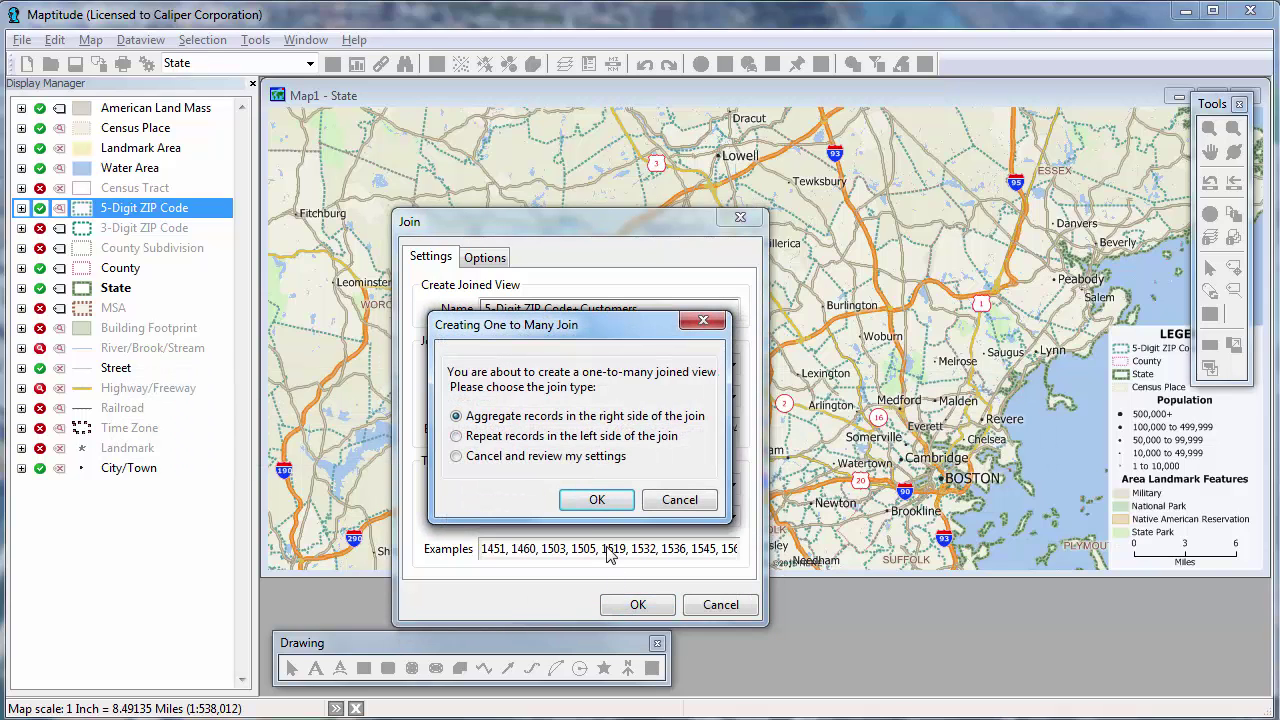
pyautogui.click(597, 500)
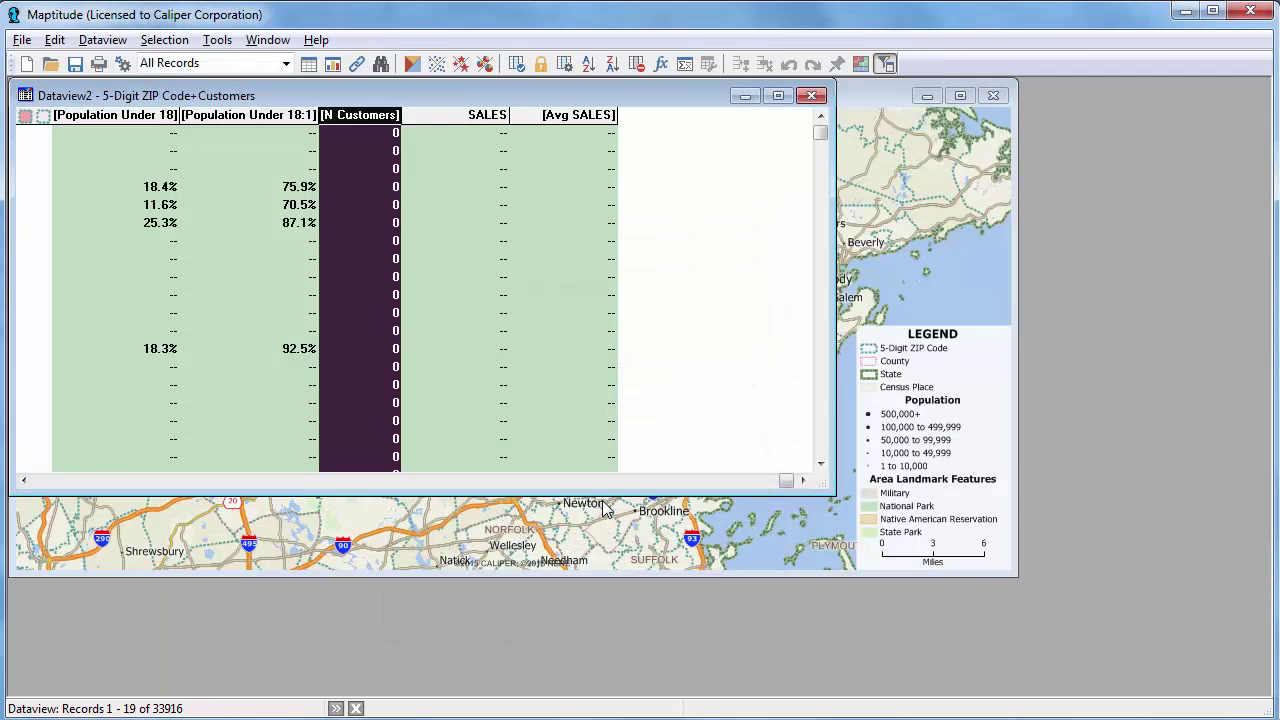
# Sort the joined ZIP code dataview by SALES in descending order and review which ZIP codes lead
pyautogui.click(478, 155)
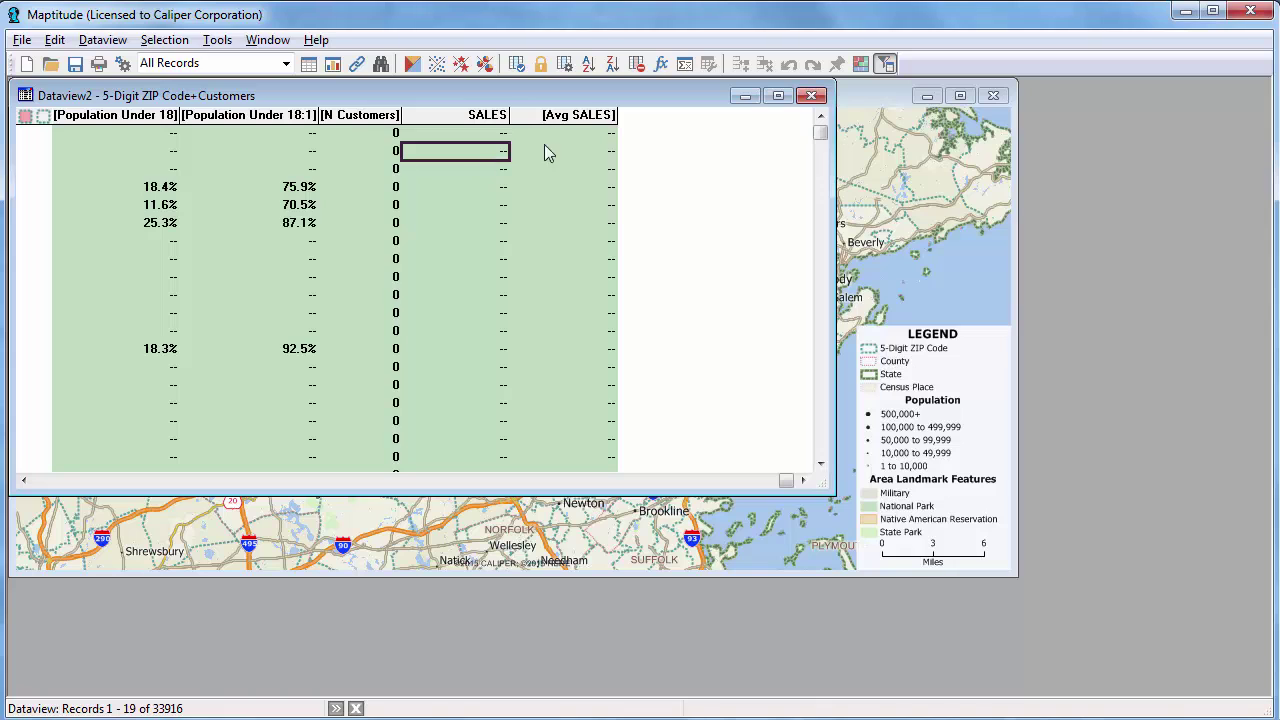
pyautogui.click(614, 64)
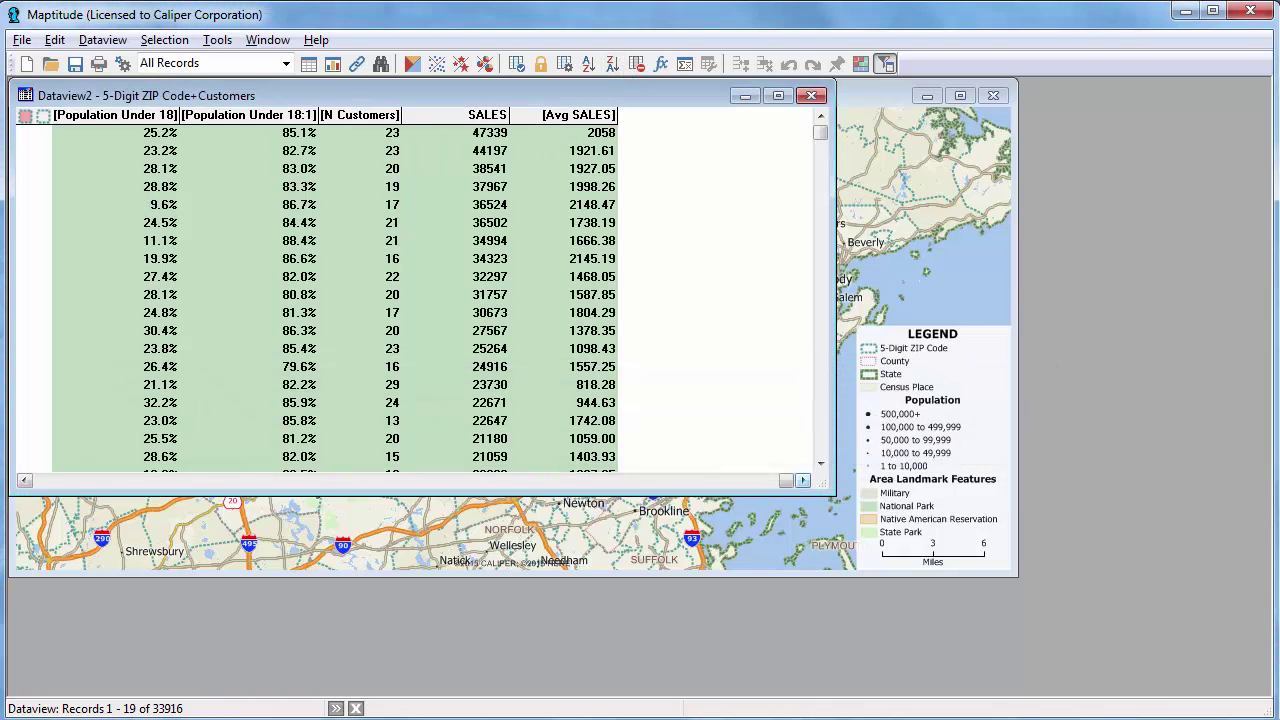
pyautogui.moveTo(792, 481); pyautogui.dragTo(38, 485)
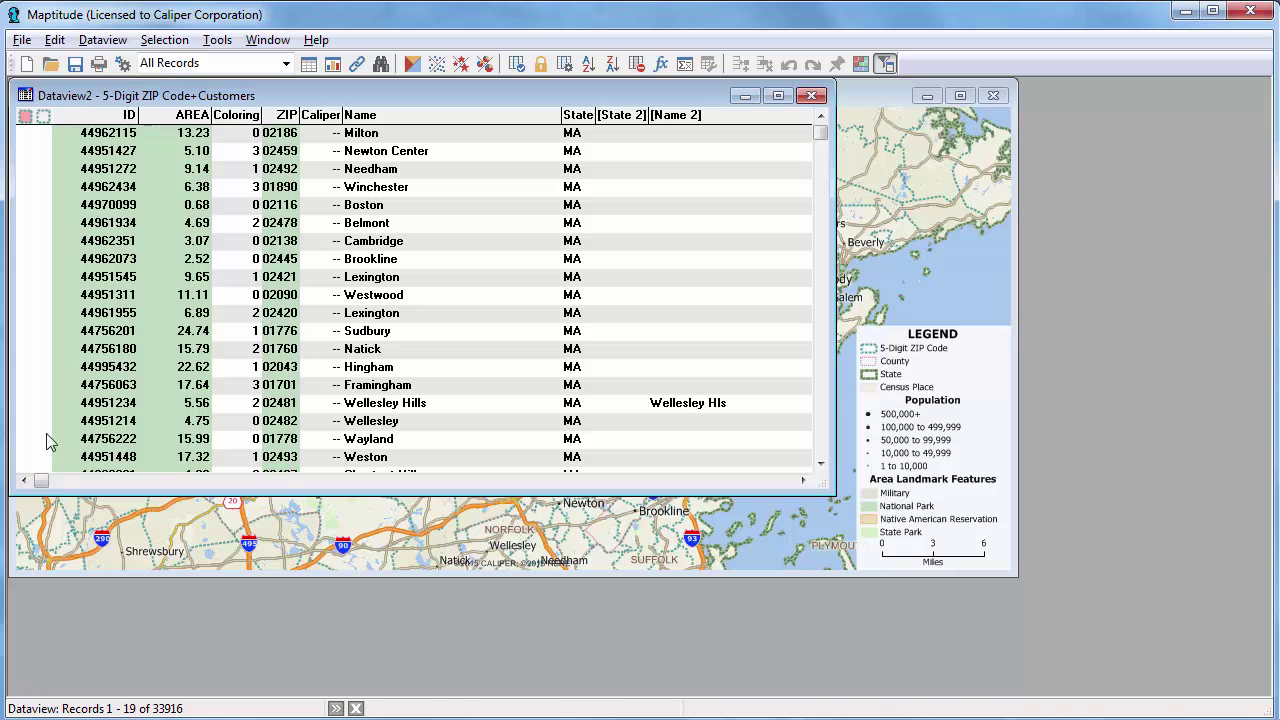
# Return to Map1, make 5-Digit ZIP Code the working layer, and start a color theme based on the Avg SALES field
pyautogui.click(892, 86)
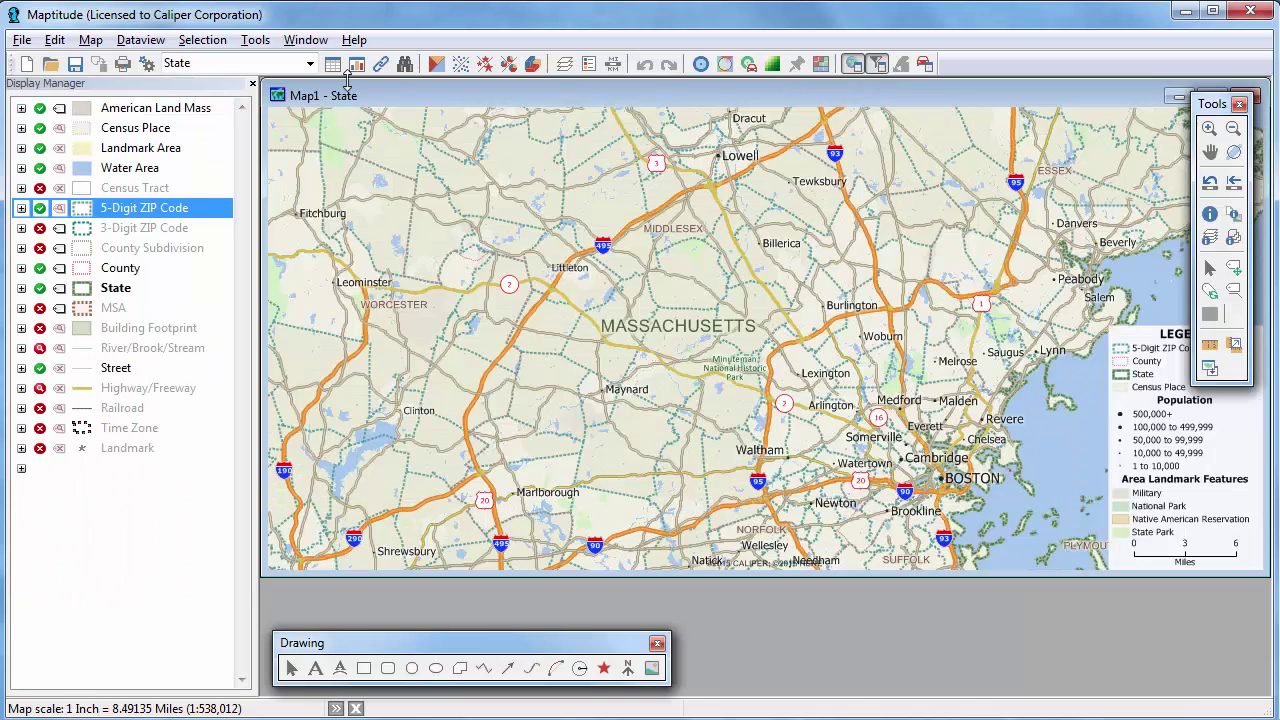
pyautogui.click(209, 66)
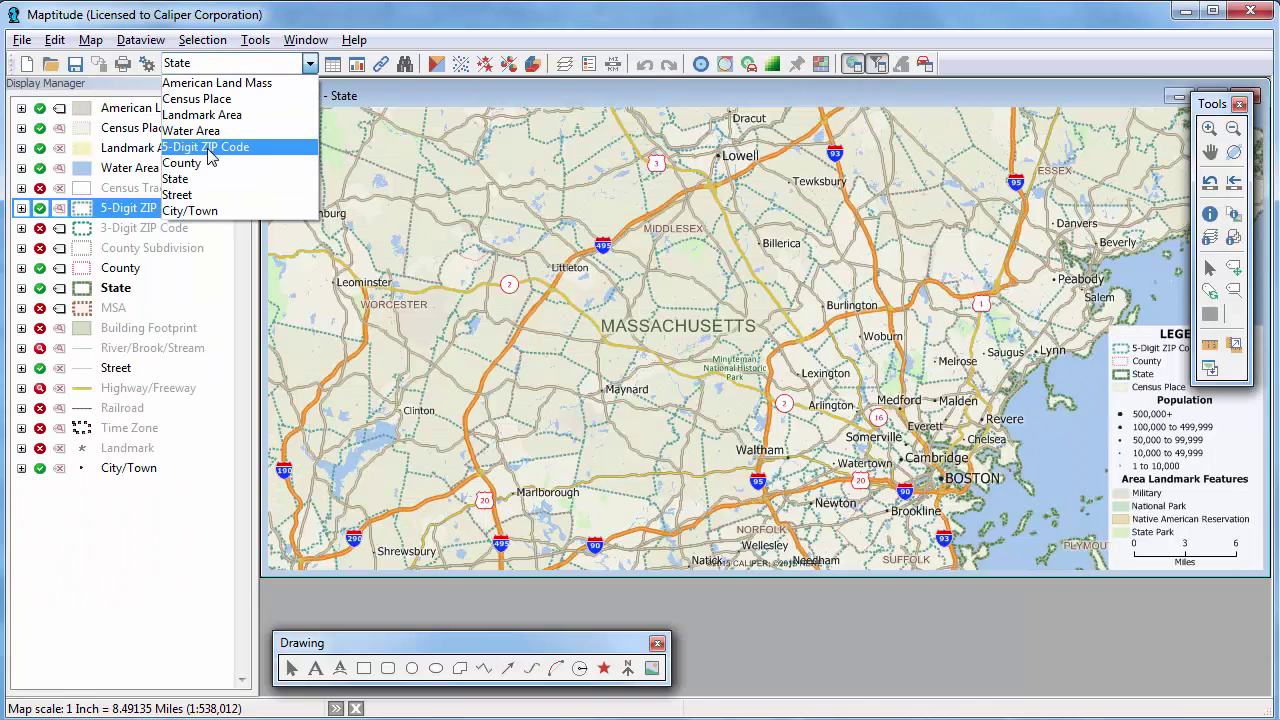
pyautogui.click(210, 146)
pyautogui.click(437, 64)
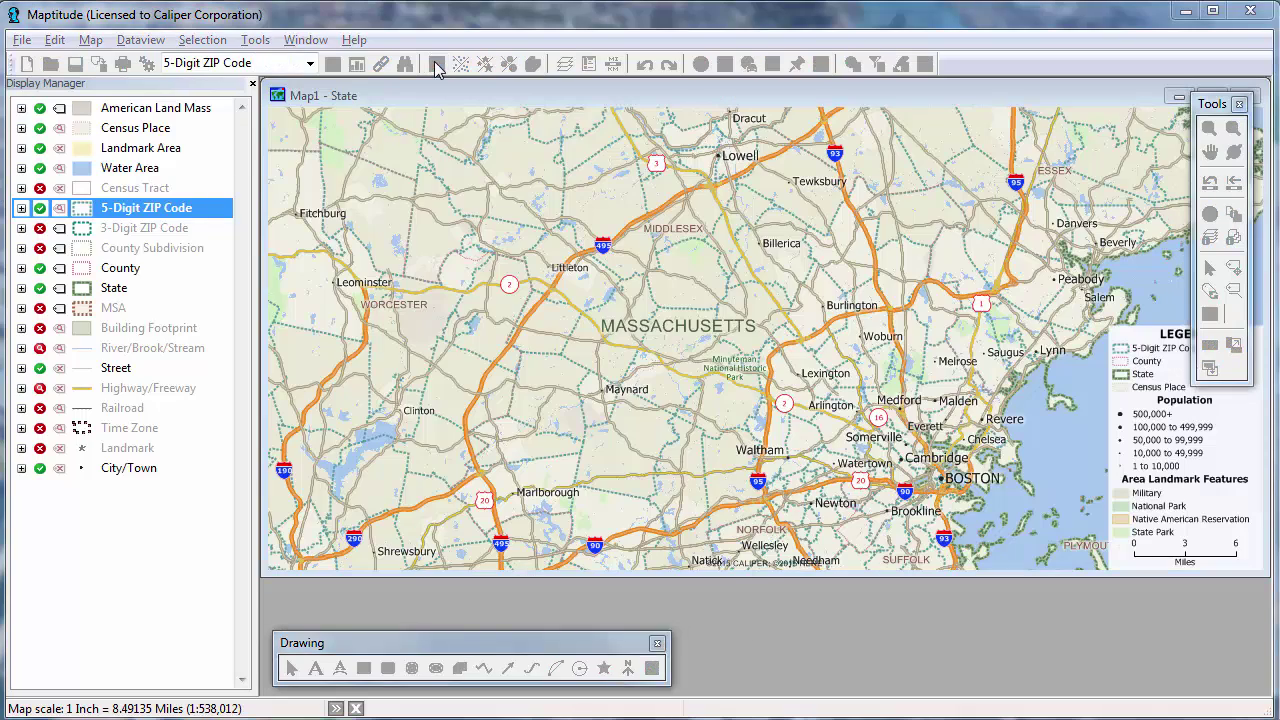
pyautogui.click(650, 298)
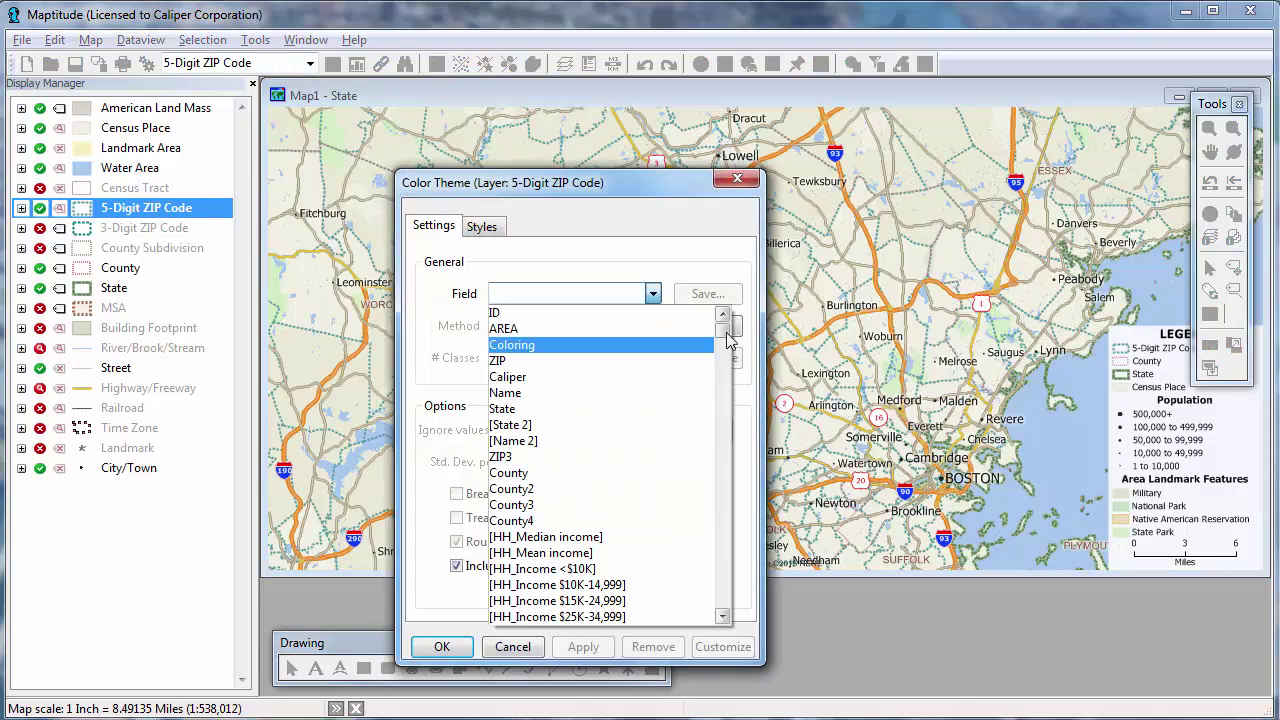
pyautogui.moveTo(724, 326); pyautogui.dragTo(731, 614)
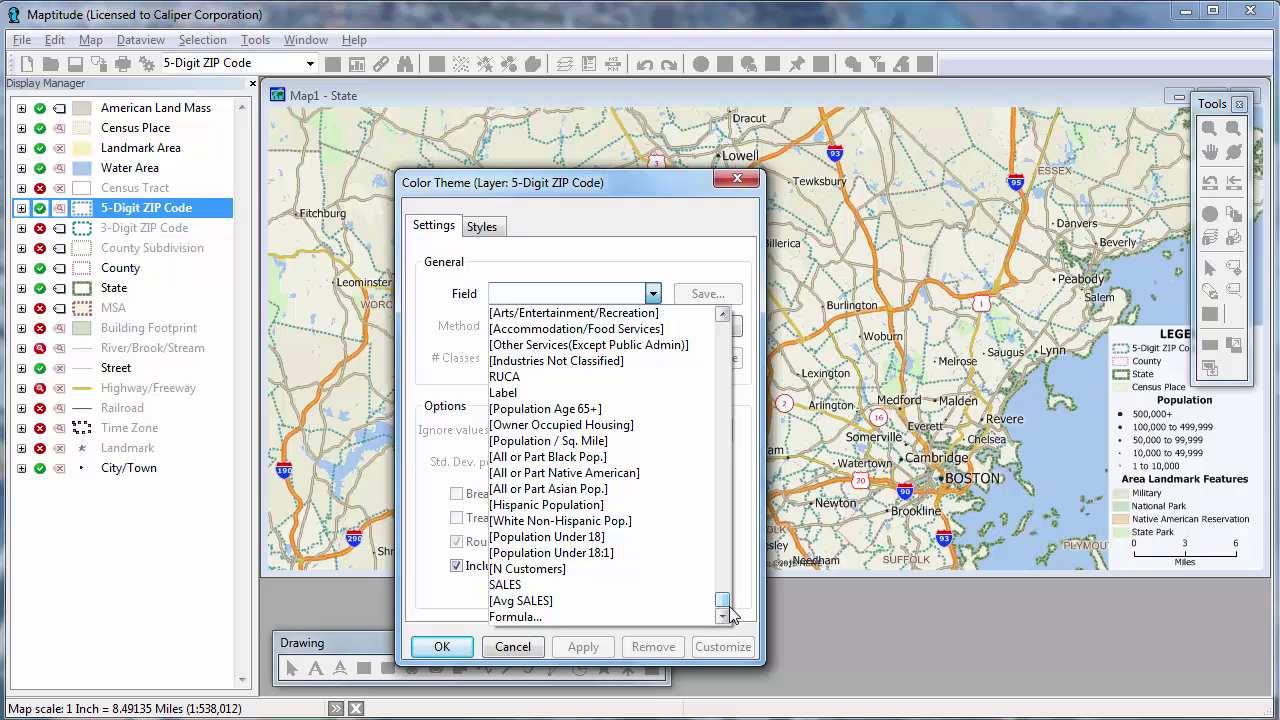
pyautogui.click(645, 601)
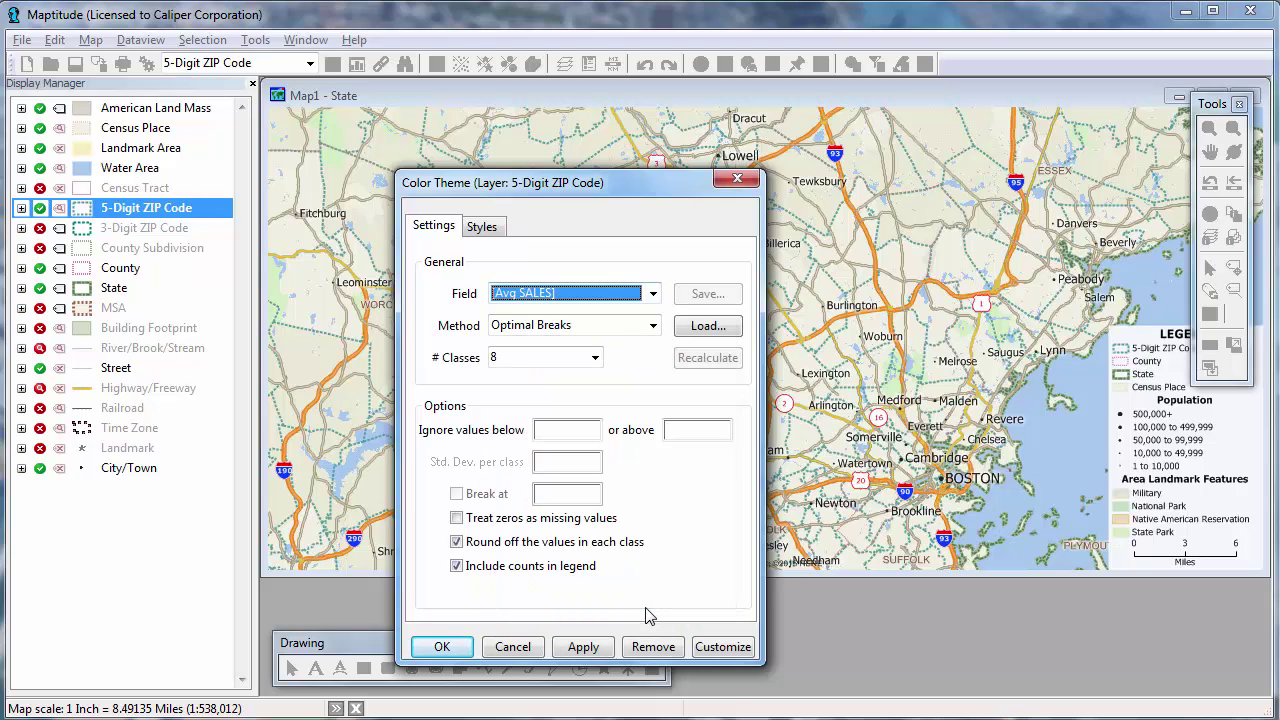
# Give the color theme the yellow-to-red color set and apply it to the map
pyautogui.click(482, 227)
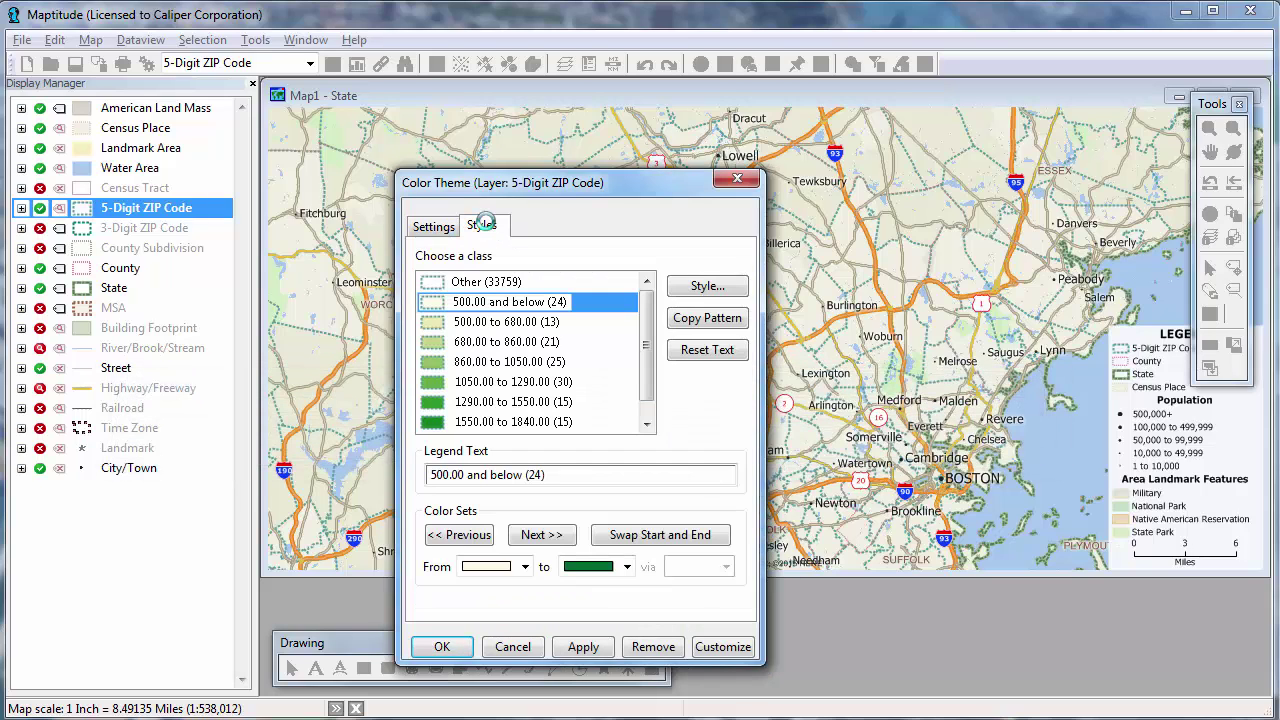
pyautogui.click(480, 537)
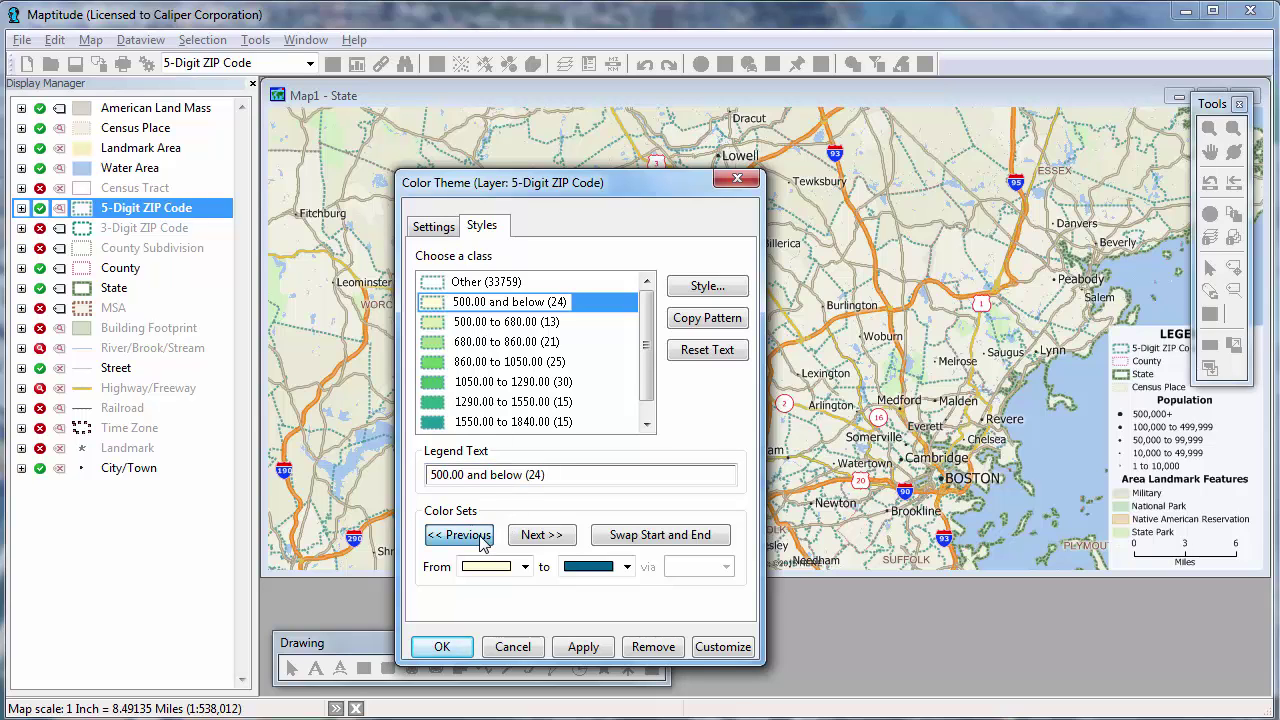
pyautogui.click(483, 538)
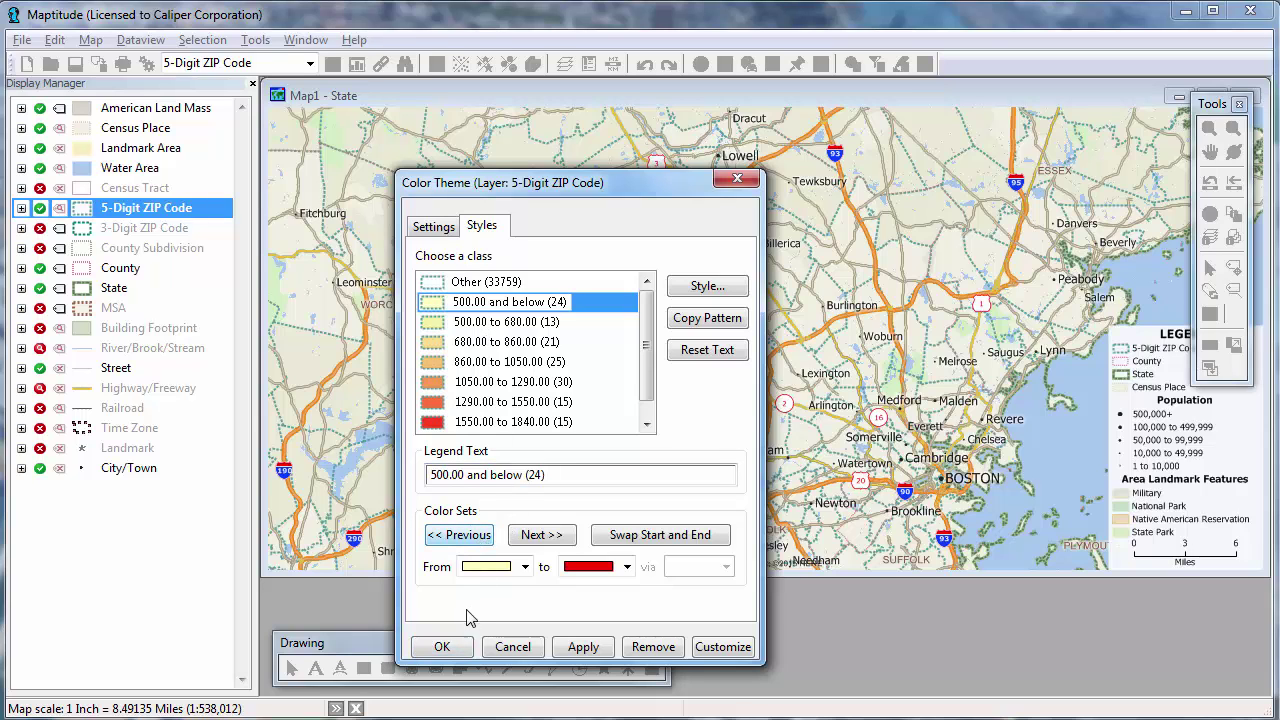
pyautogui.click(442, 646)
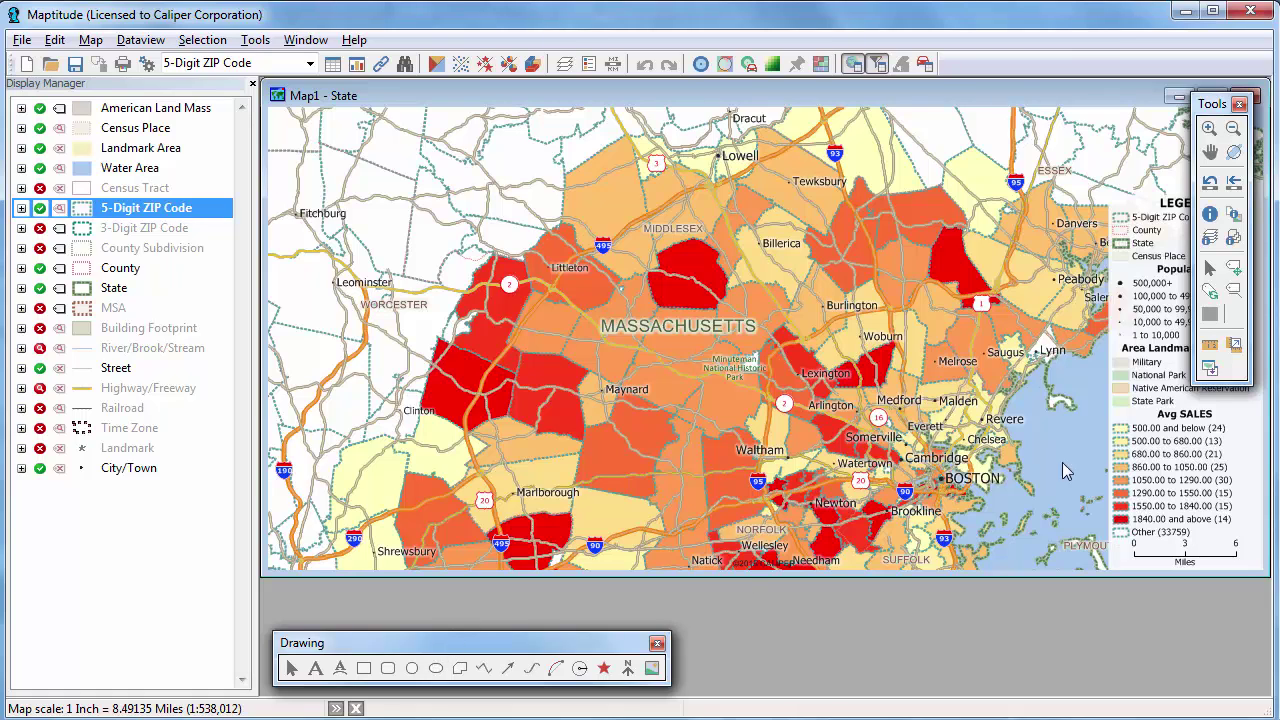
# Zoom in around Littleton and Leominster and label the 5-Digit ZIP Code layer with multiple fields, SALES and Avg SALES, keeping the default colors
pyautogui.click(1210, 130)
pyautogui.moveTo(411, 214); pyautogui.dragTo(602, 395)
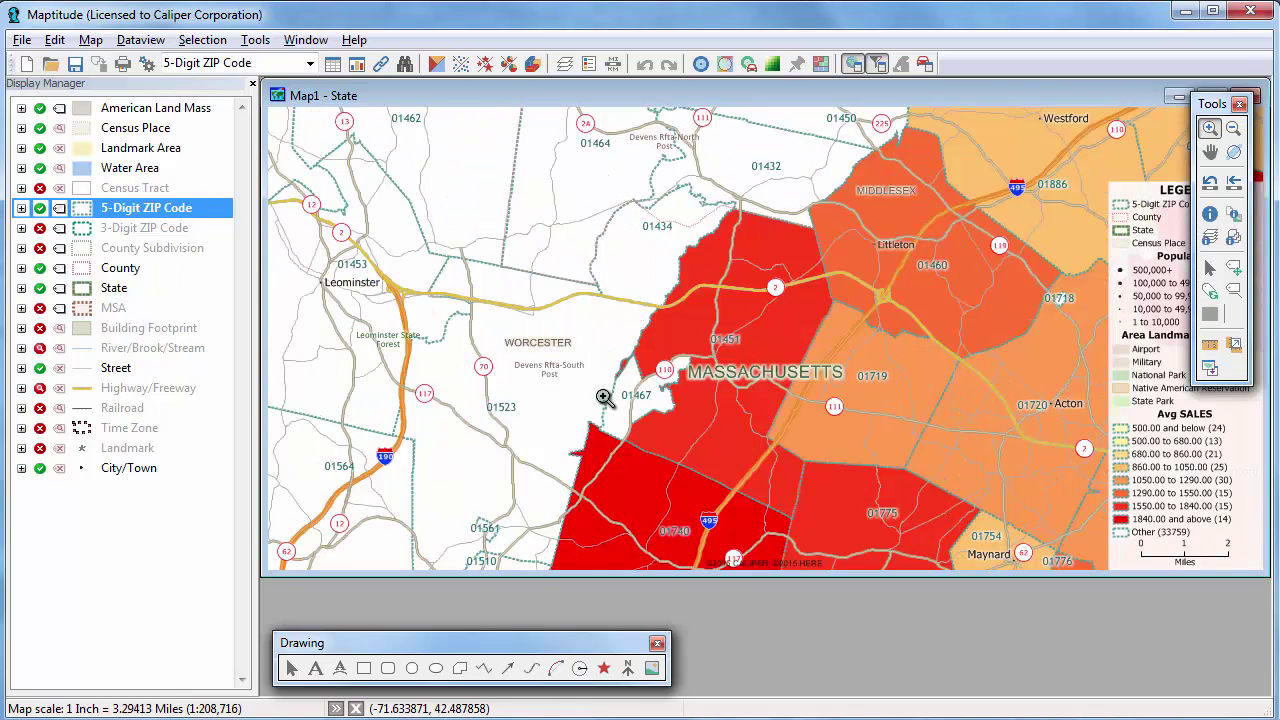
pyautogui.click(61, 213)
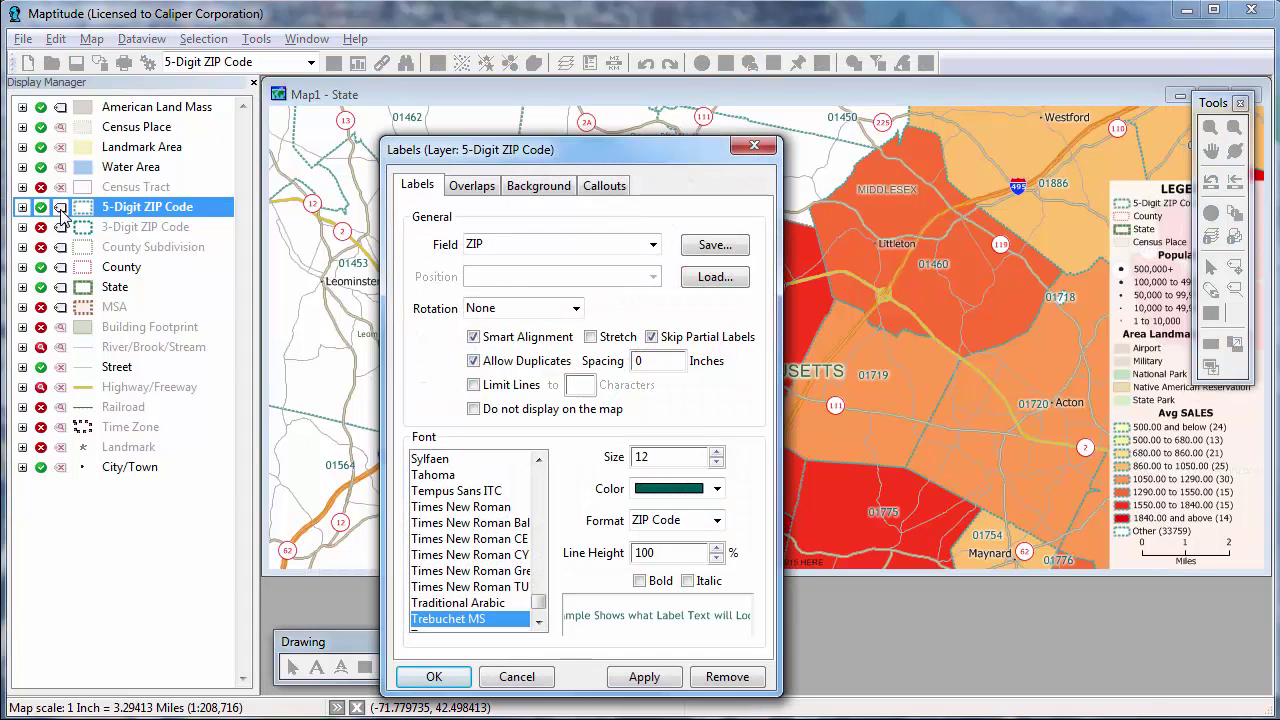
pyautogui.click(507, 247)
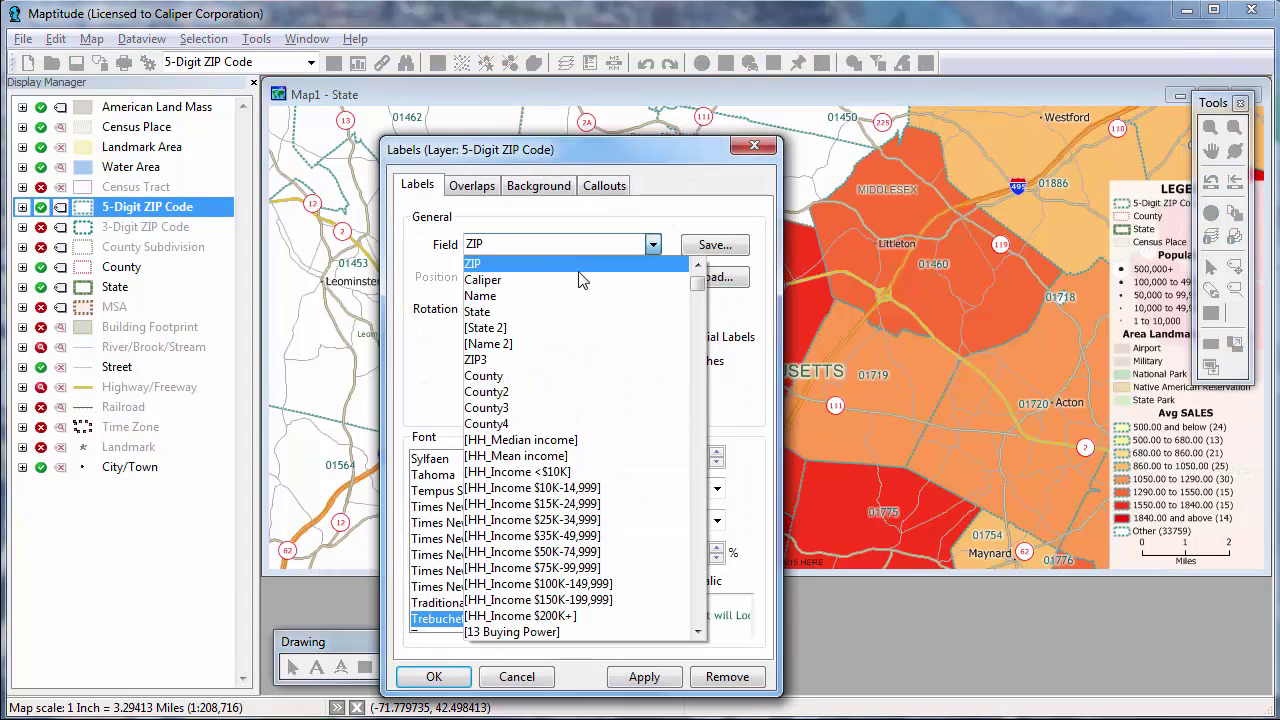
pyautogui.moveTo(697, 283); pyautogui.dragTo(679, 633)
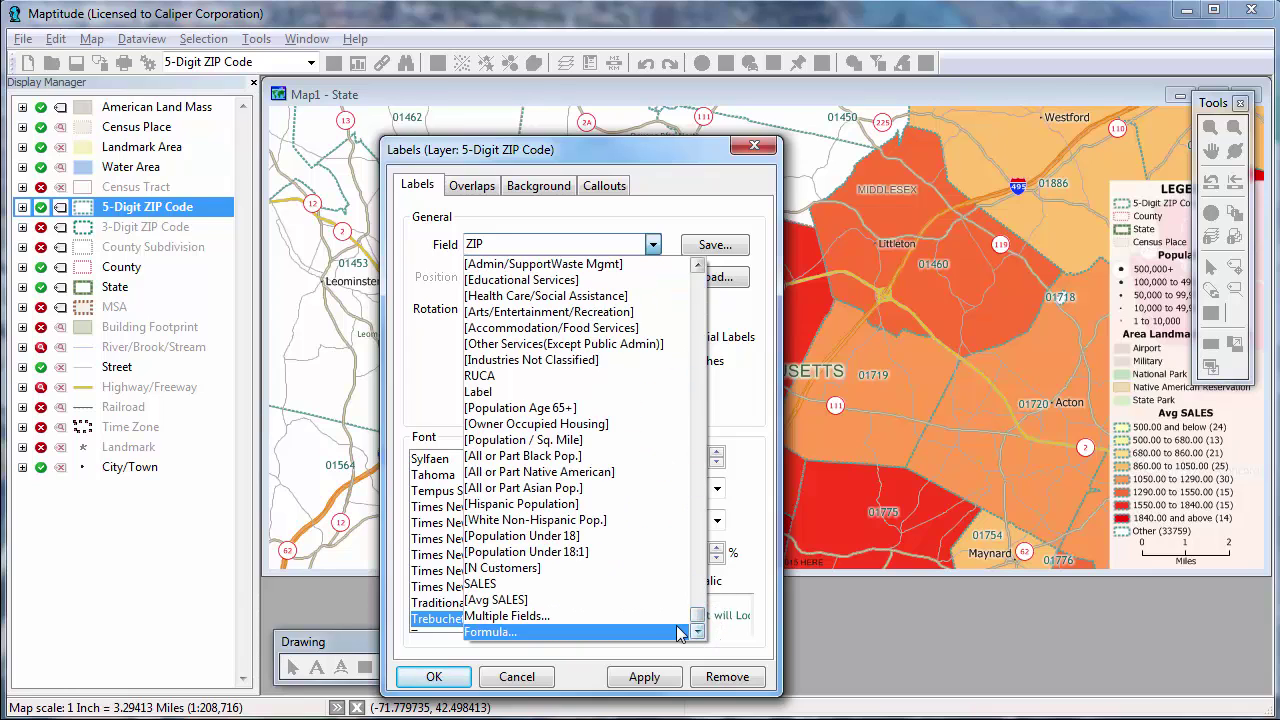
pyautogui.click(652, 616)
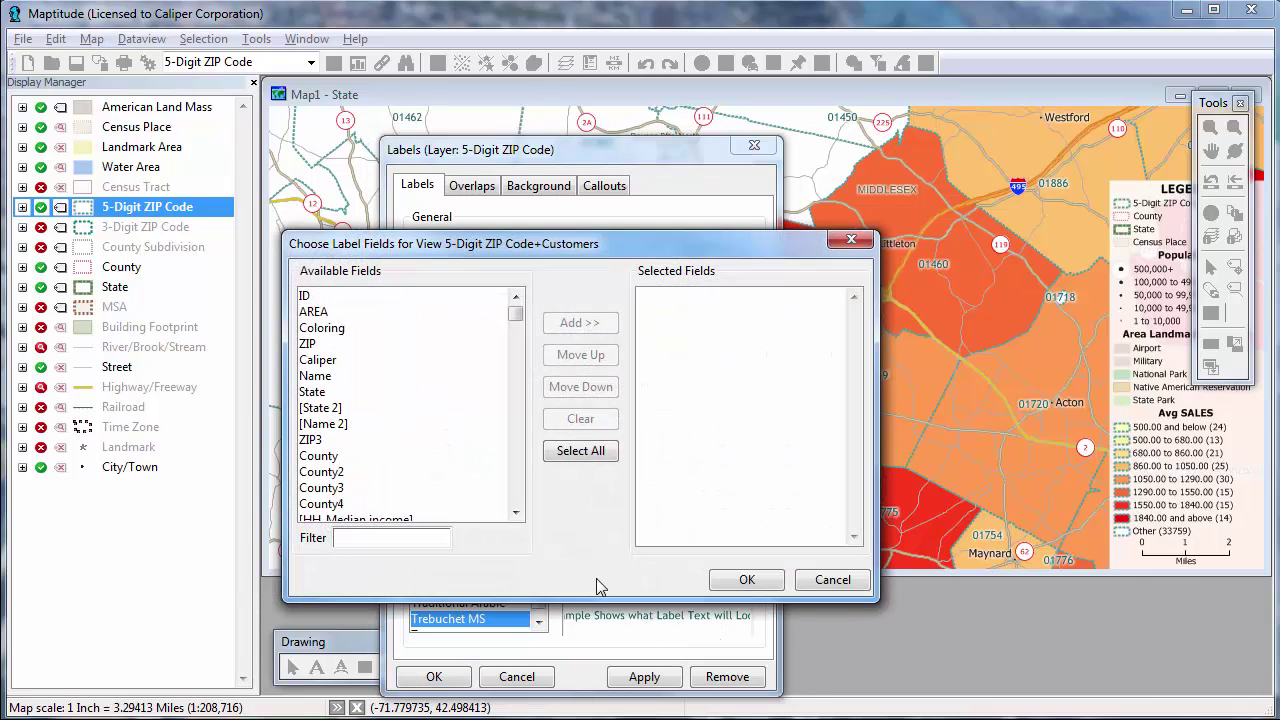
pyautogui.moveTo(514, 314); pyautogui.dragTo(514, 496)
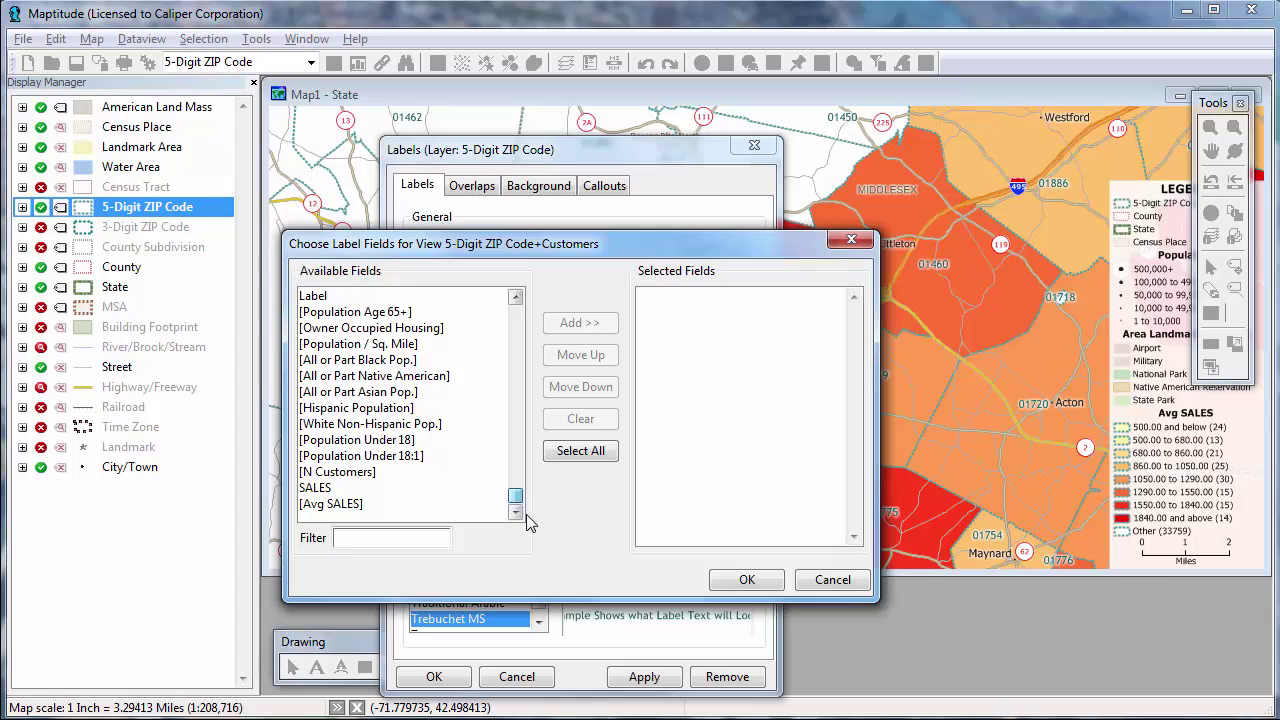
pyautogui.moveTo(395, 503); pyautogui.dragTo(385, 488)
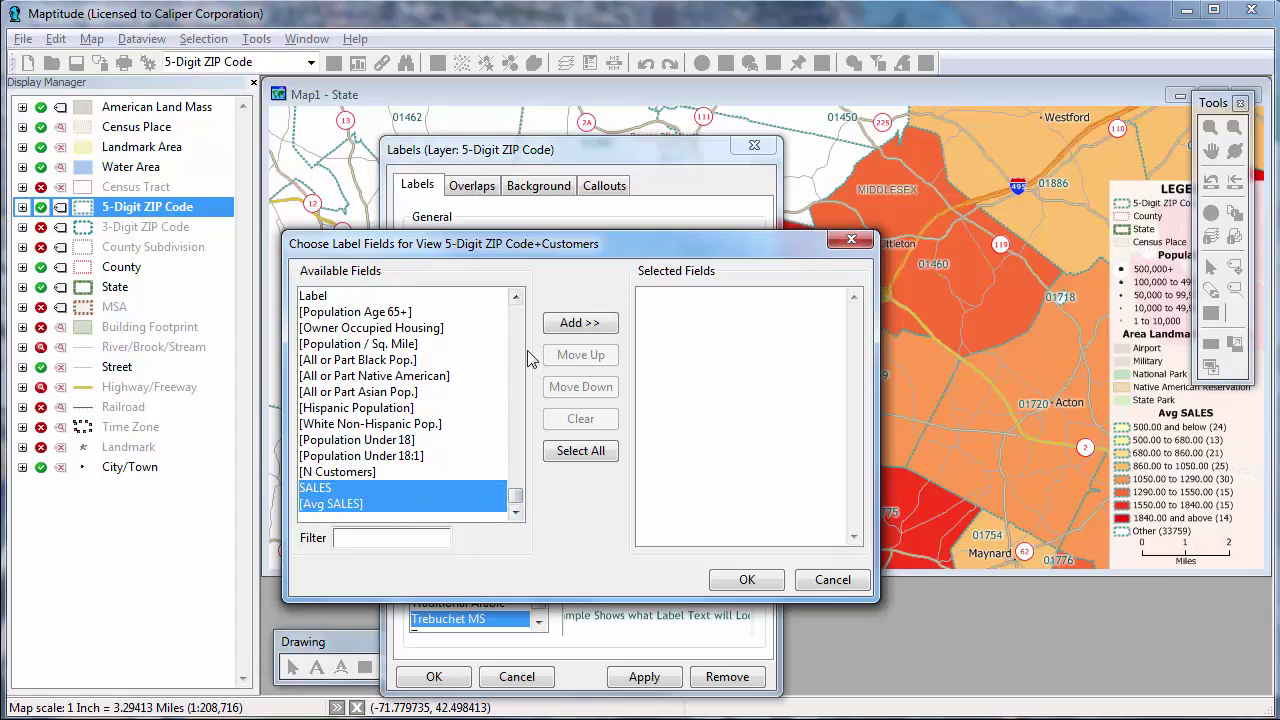
pyautogui.click(580, 323)
pyautogui.click(746, 580)
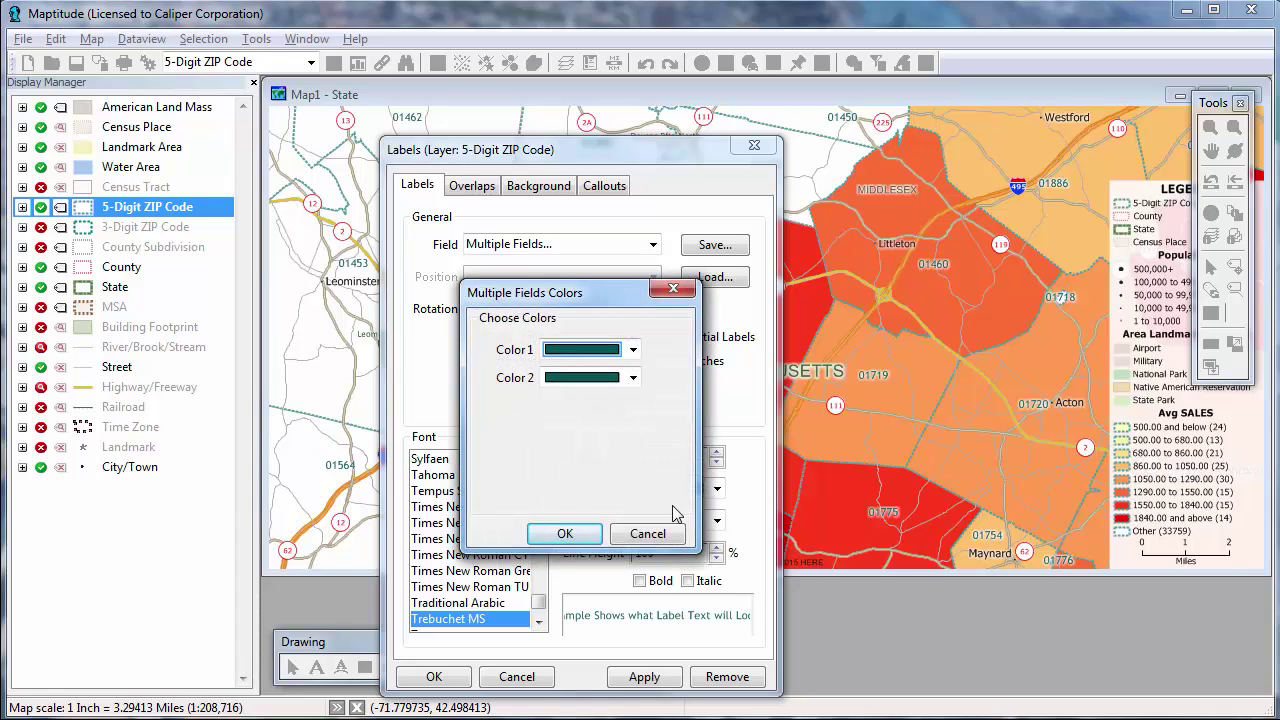
pyautogui.click(566, 534)
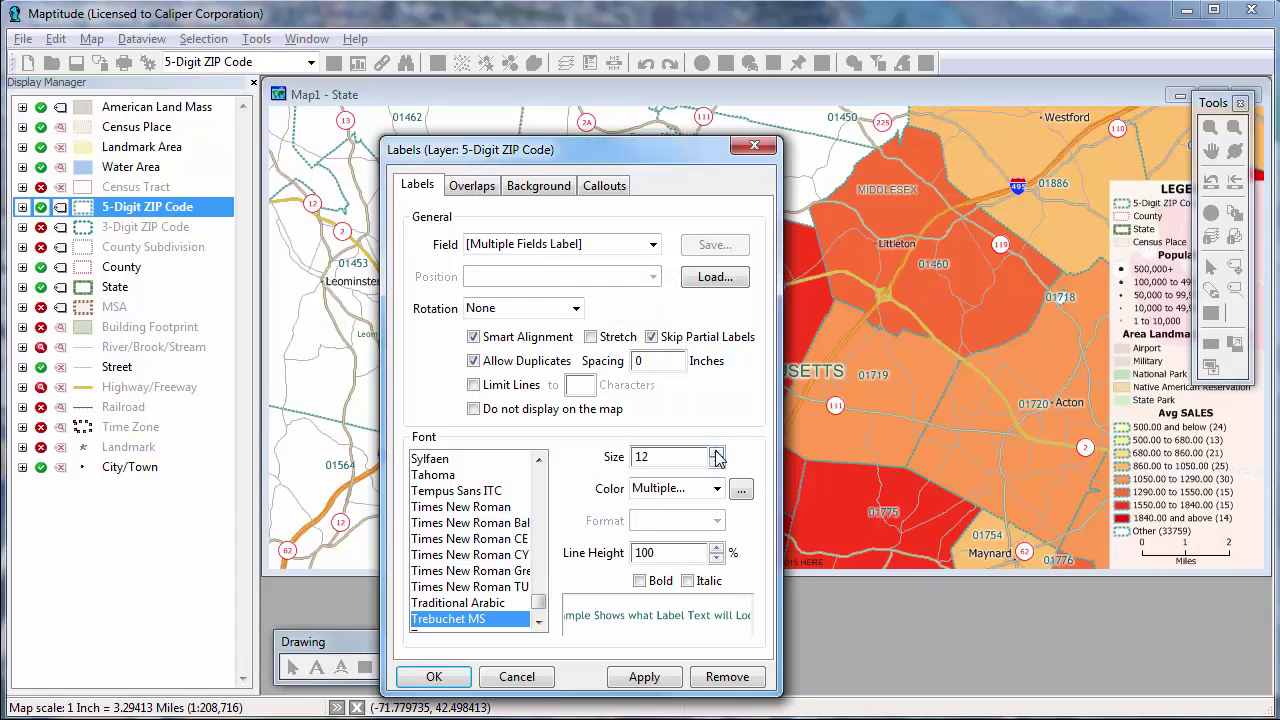
# Increase the font size of the ZIP code labels and apply the label settings
pyautogui.click(716, 452)
pyautogui.click(716, 452)
pyautogui.click(716, 452)
pyautogui.click(430, 676)
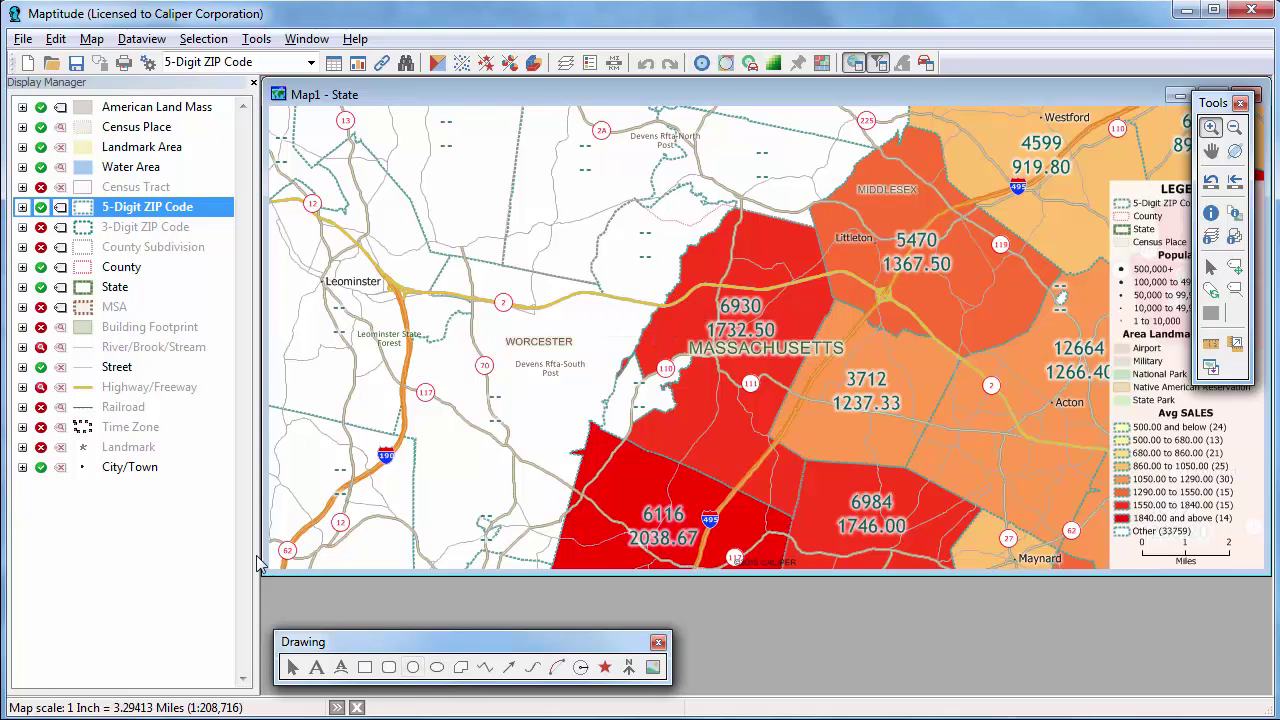
# Save the map and joined data as a workspace named Average Sales and look at the recent files list
pyautogui.click(22, 39)
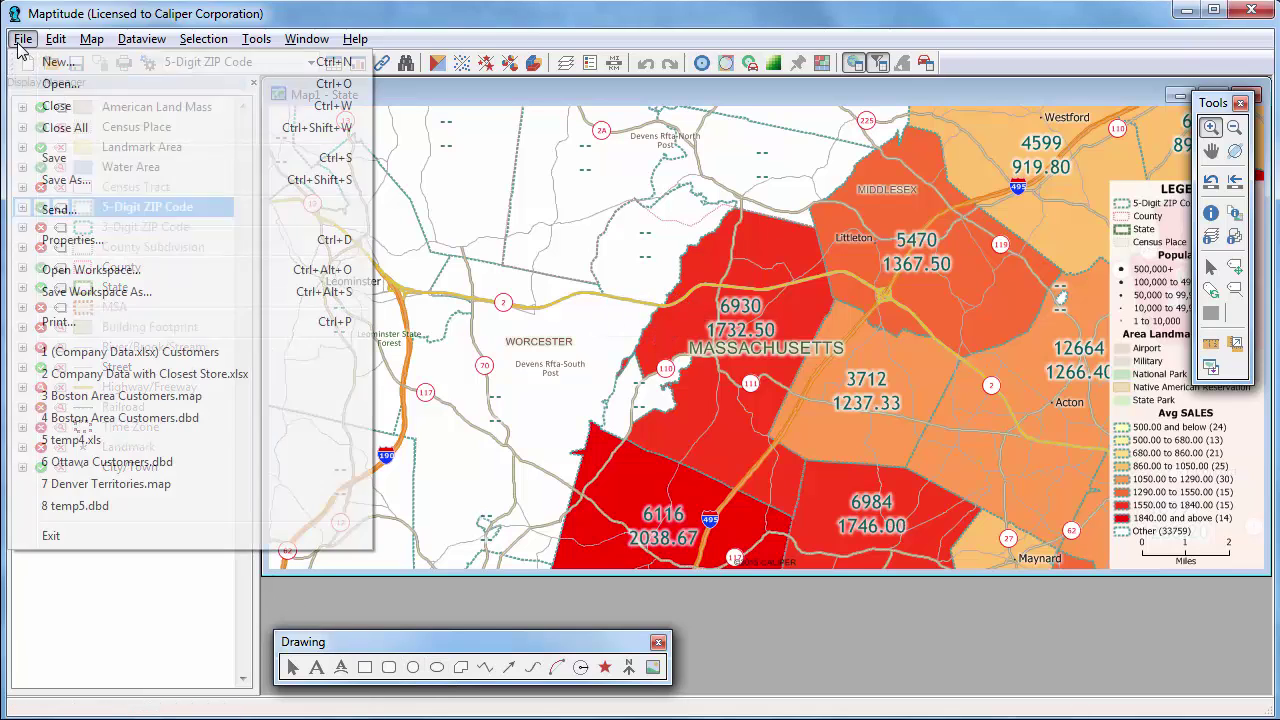
pyautogui.click(60, 291)
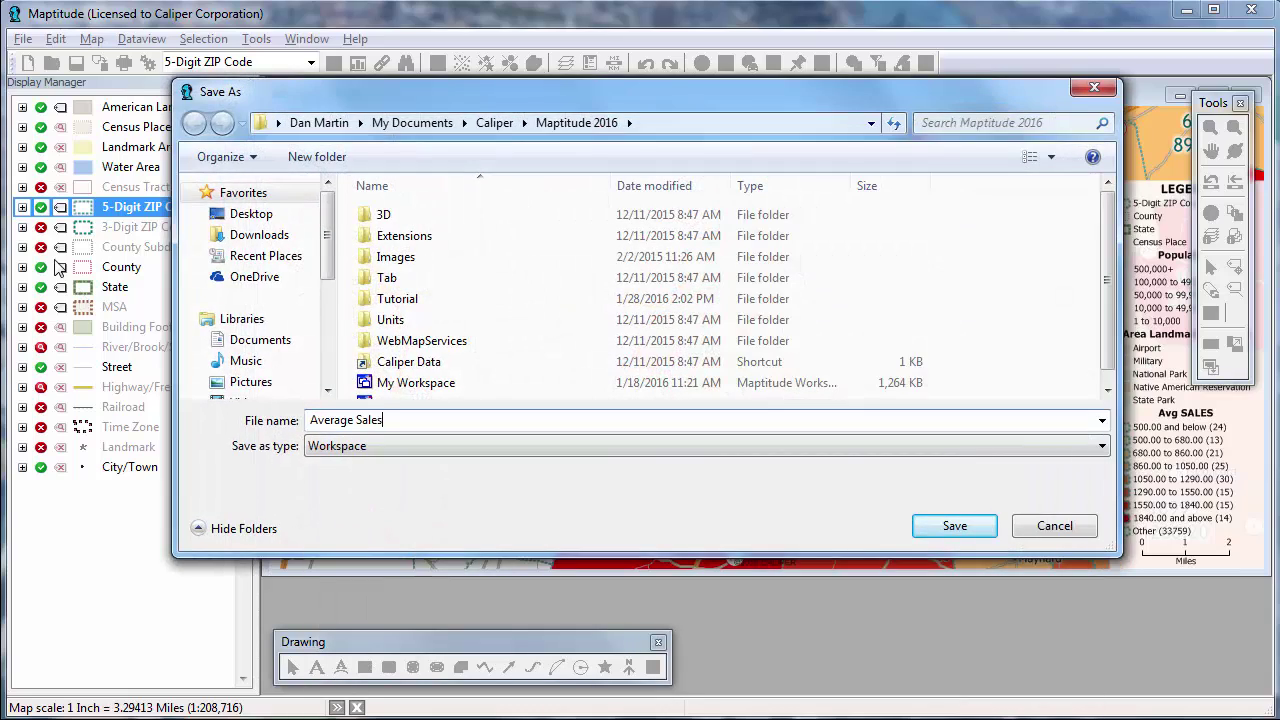
pyautogui.press('Return')
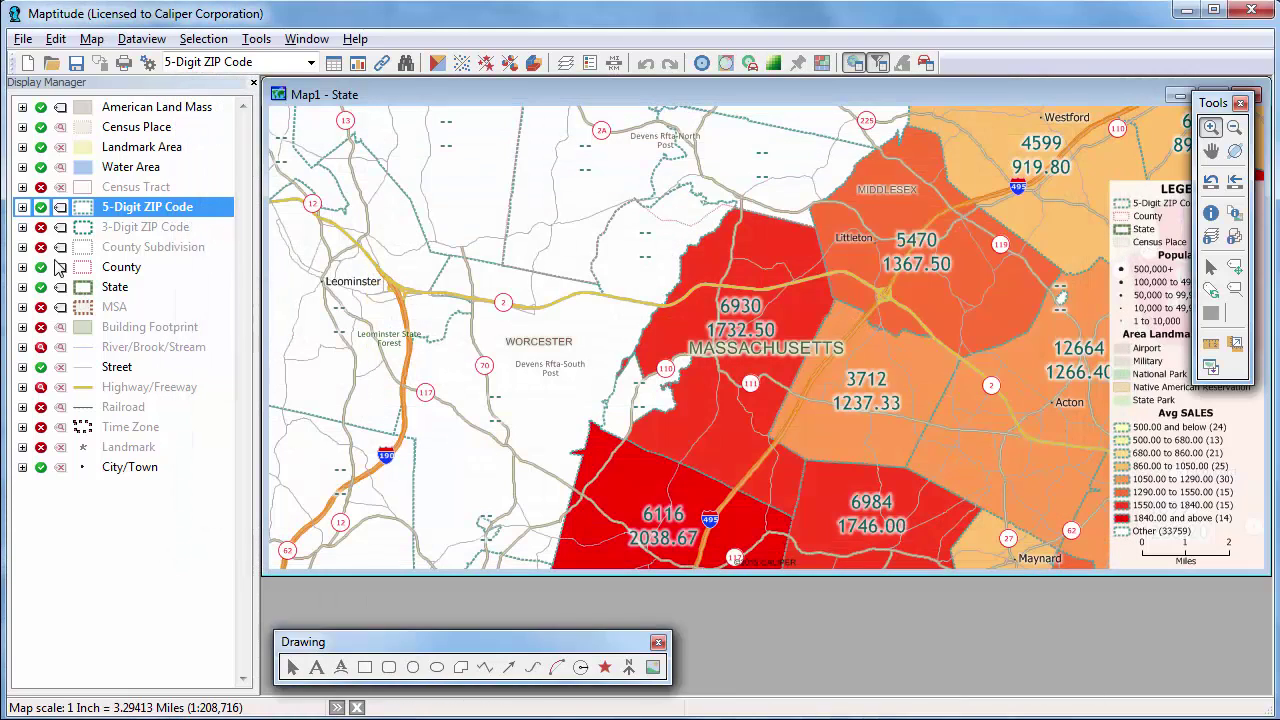
pyautogui.click(22, 39)
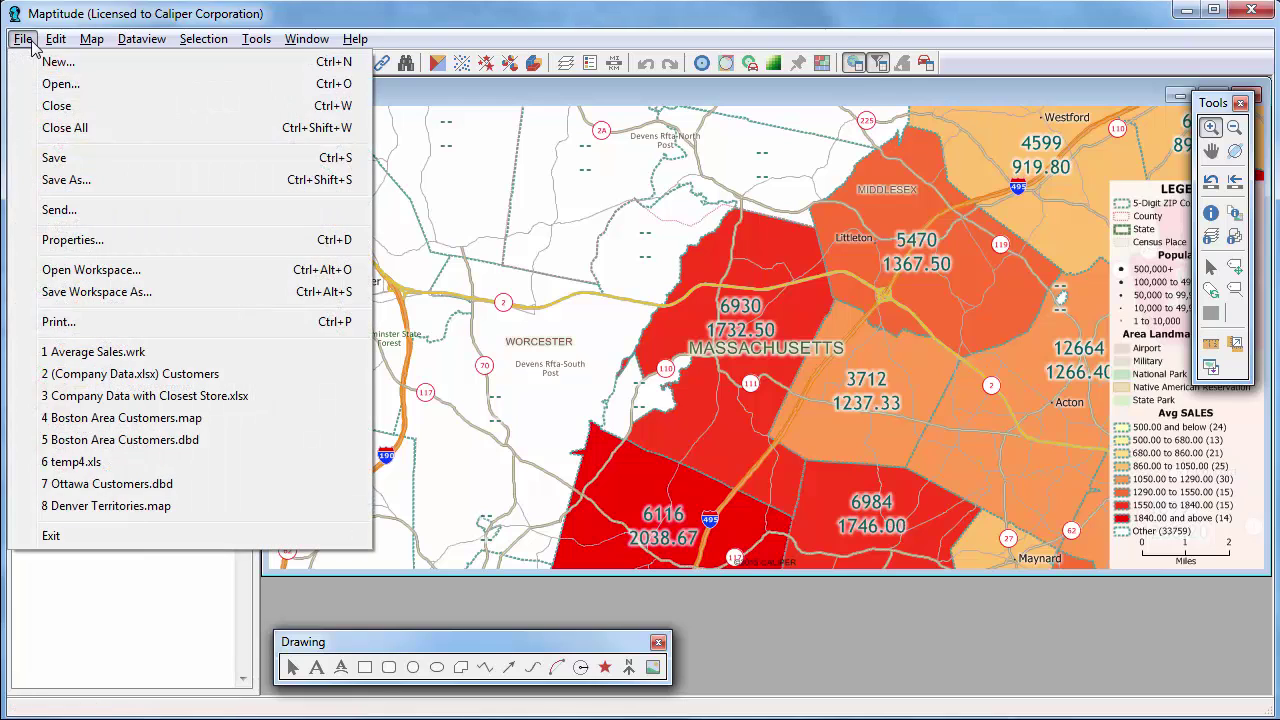
# Close all open Maptitude windows, switch to the Excel workbook Company Data, set SALES in F2:F5 to 400, 500, 500 and 600, and save it
pyautogui.click(60, 128)
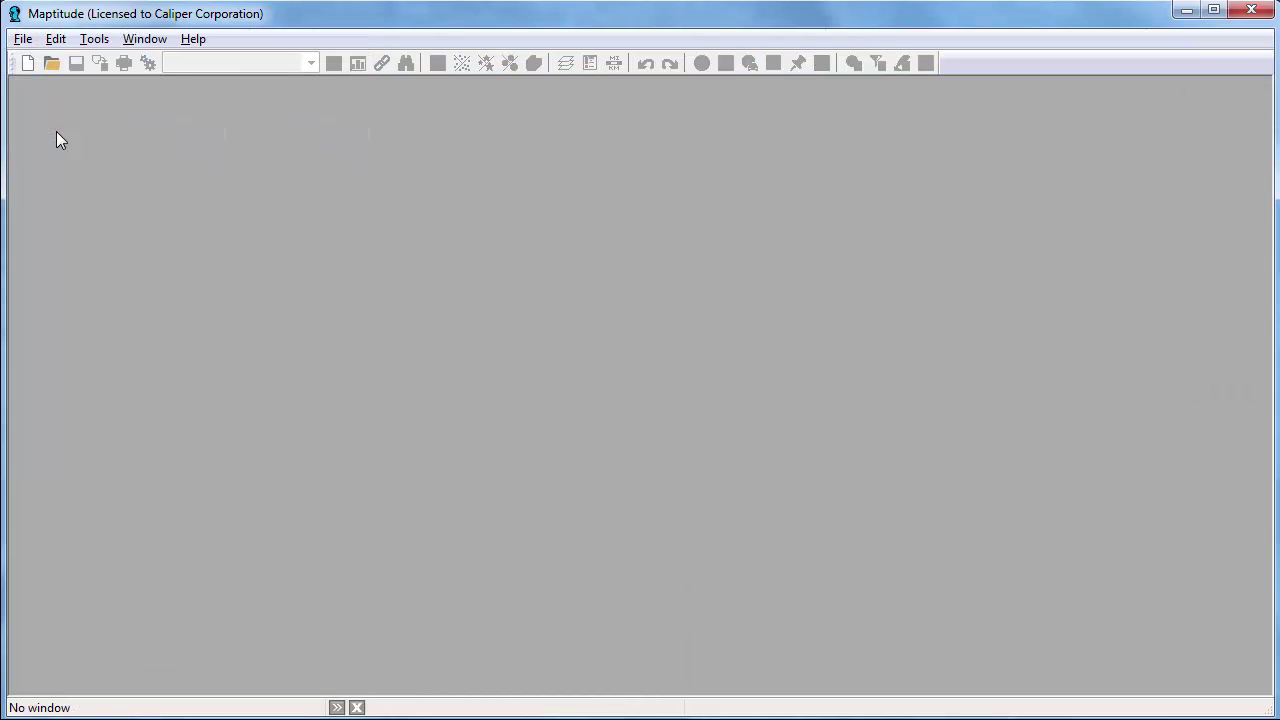
pyautogui.hotkey('alt', 'Tab')
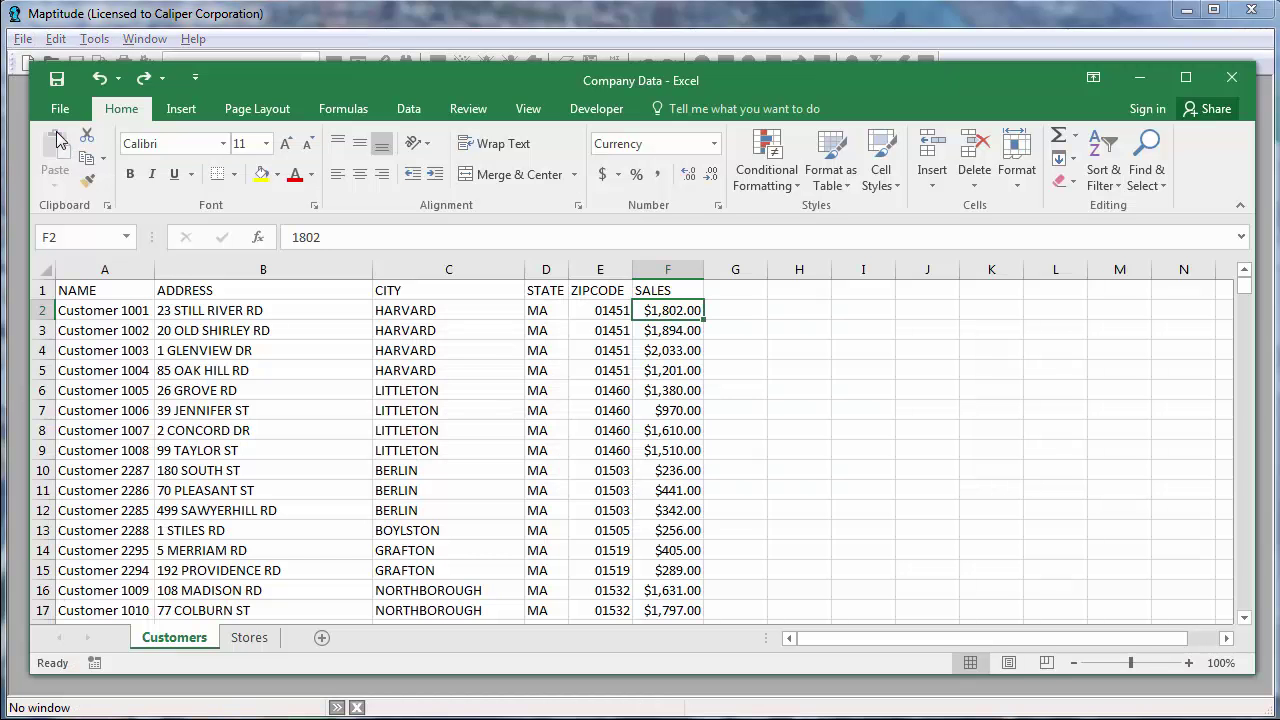
pyautogui.write('400')
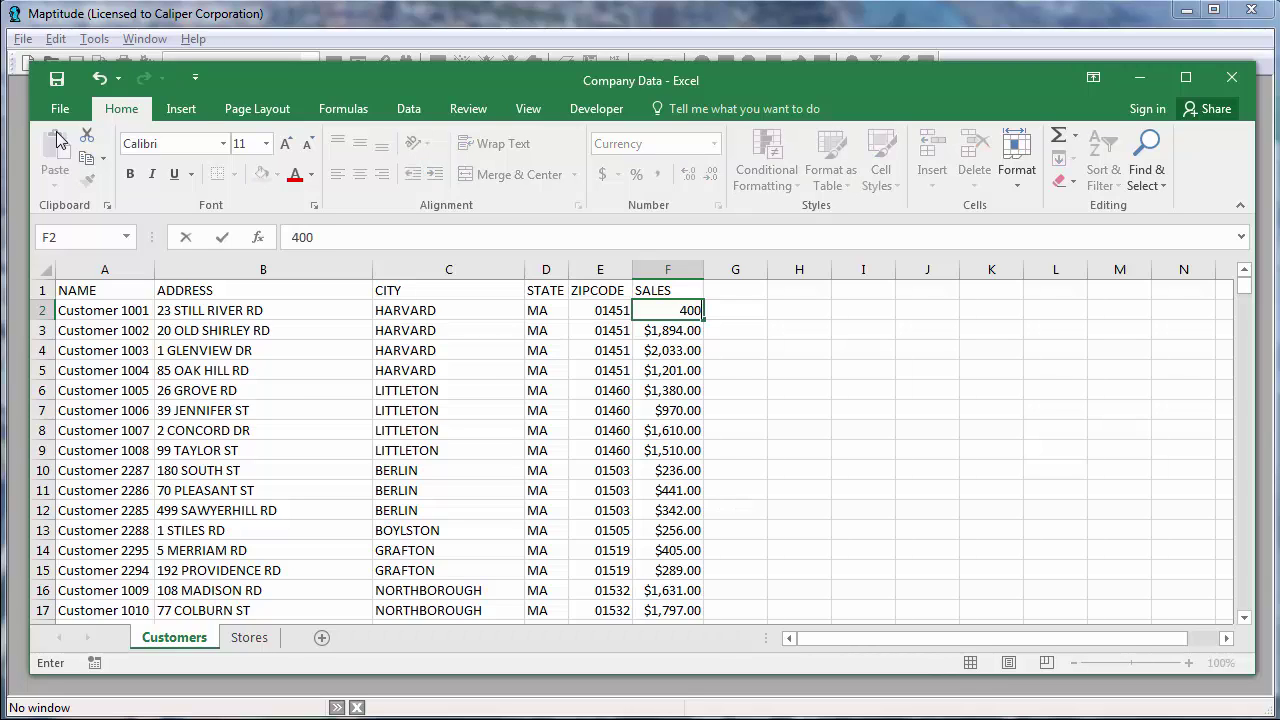
pyautogui.press('Return')
pyautogui.write('500')
pyautogui.press('Return')
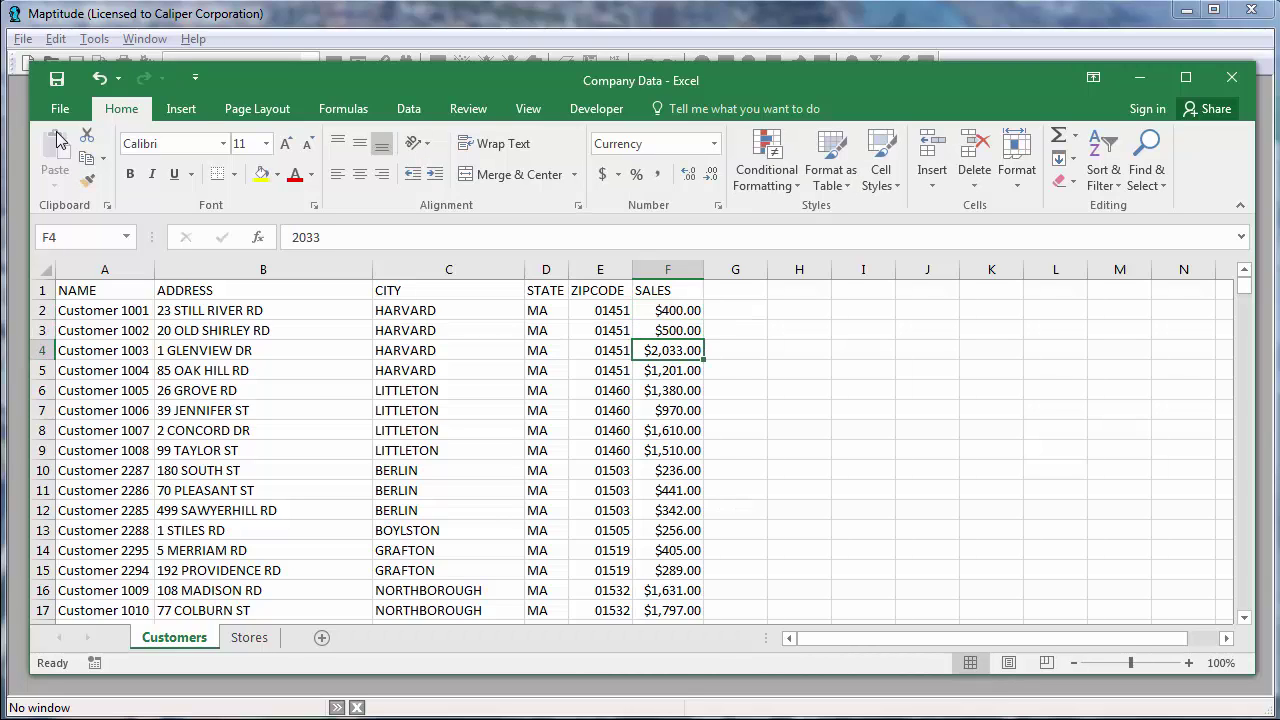
pyautogui.write('500')
pyautogui.press('Return')
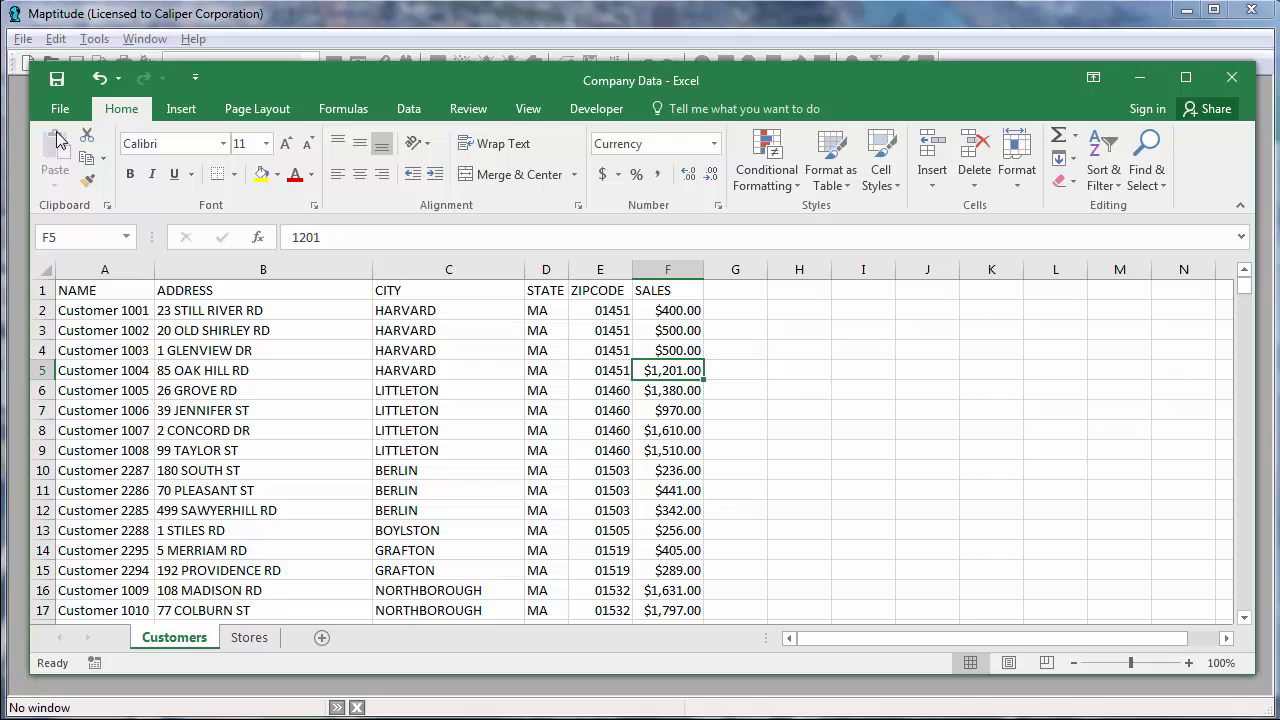
pyautogui.write('600')
pyautogui.press('Return')
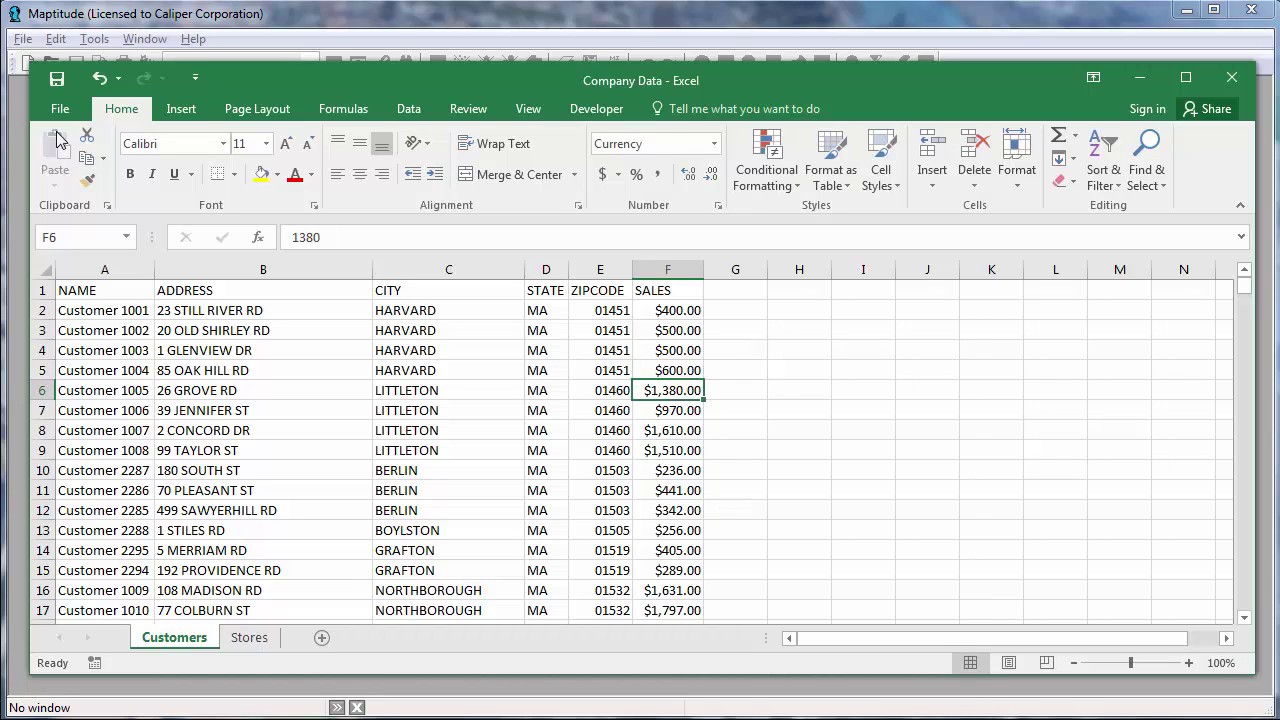
pyautogui.click(57, 80)
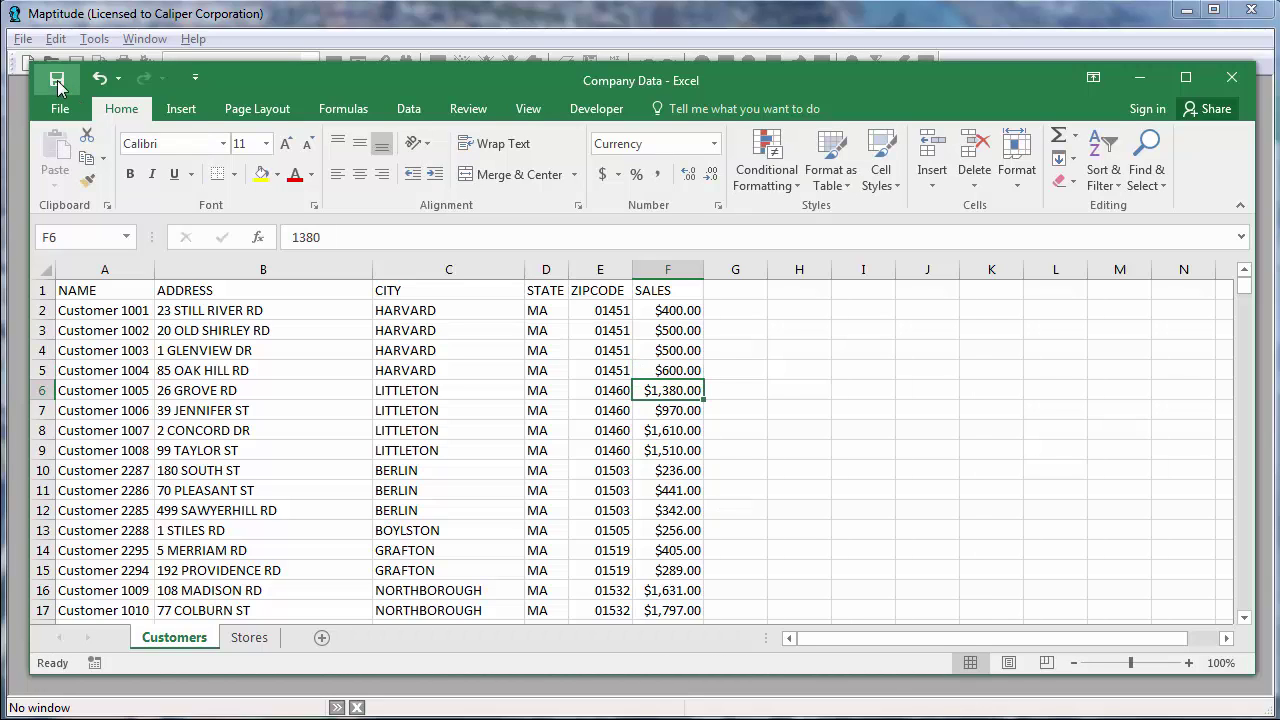
# Switch back to Maptitude, reopen the Average Sales.wrk workspace and refresh the map to pick up the edited sales data
pyautogui.click(268, 14)
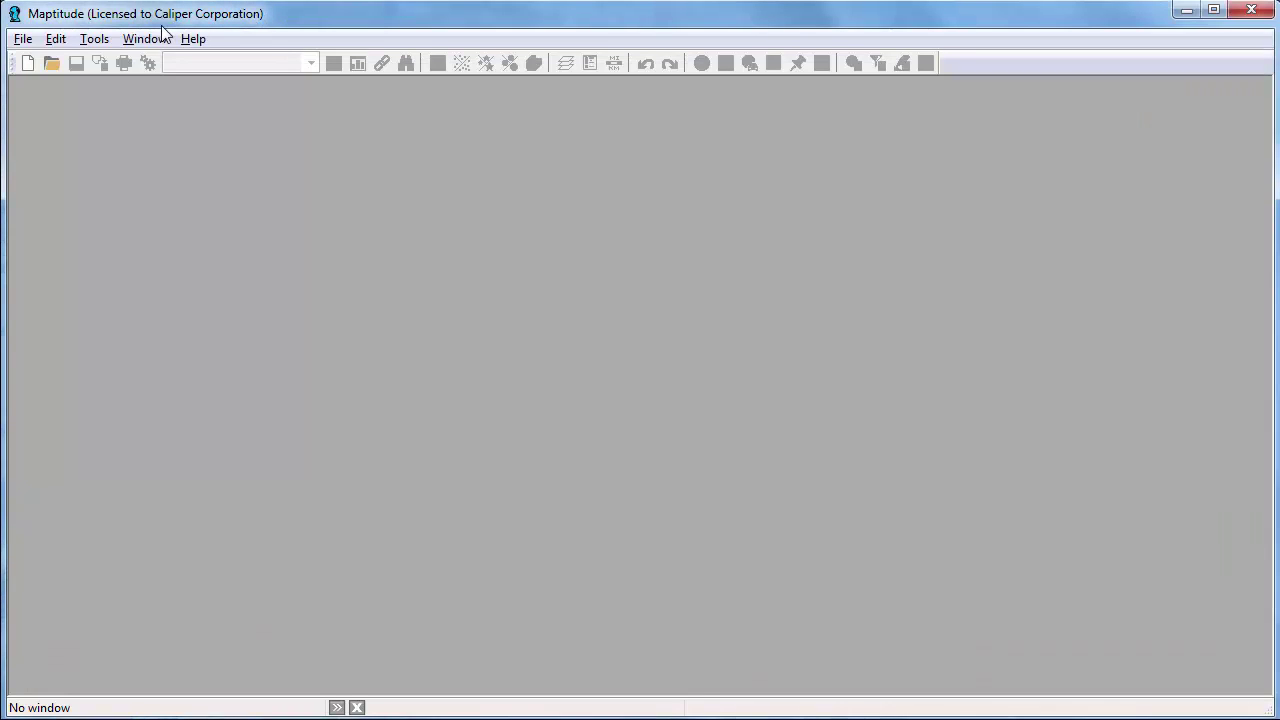
pyautogui.click(22, 38)
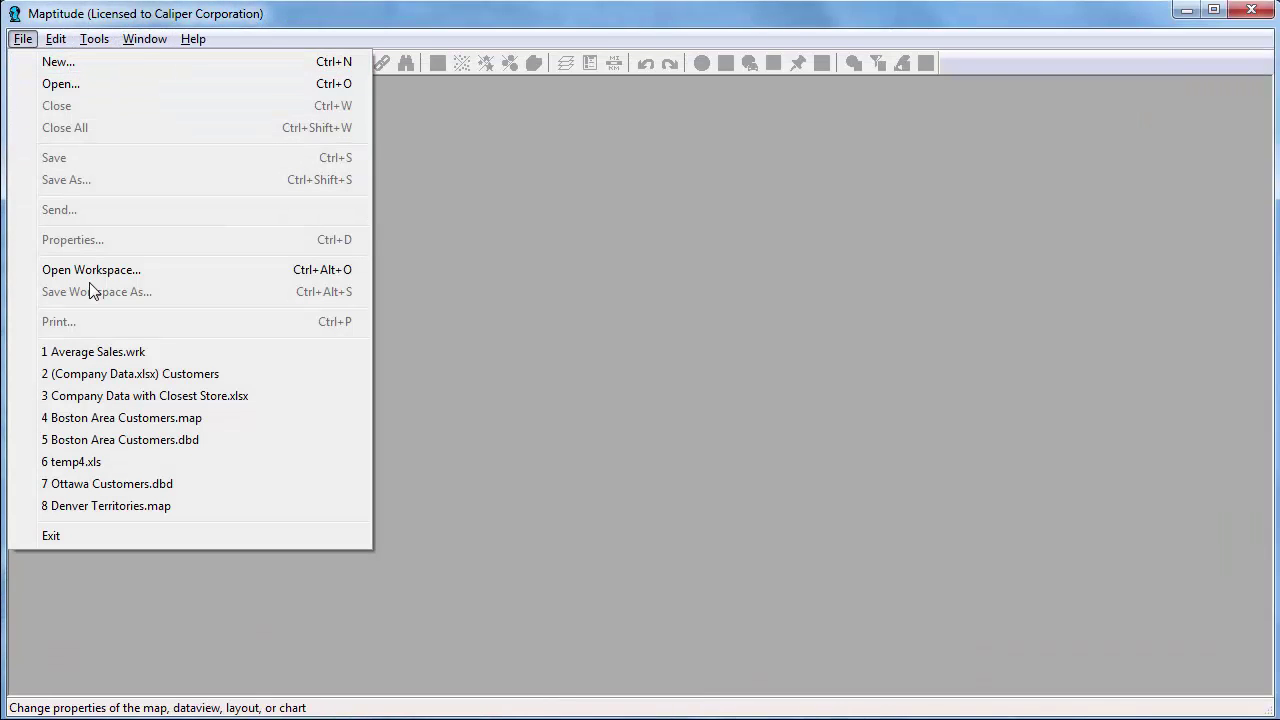
pyautogui.click(115, 352)
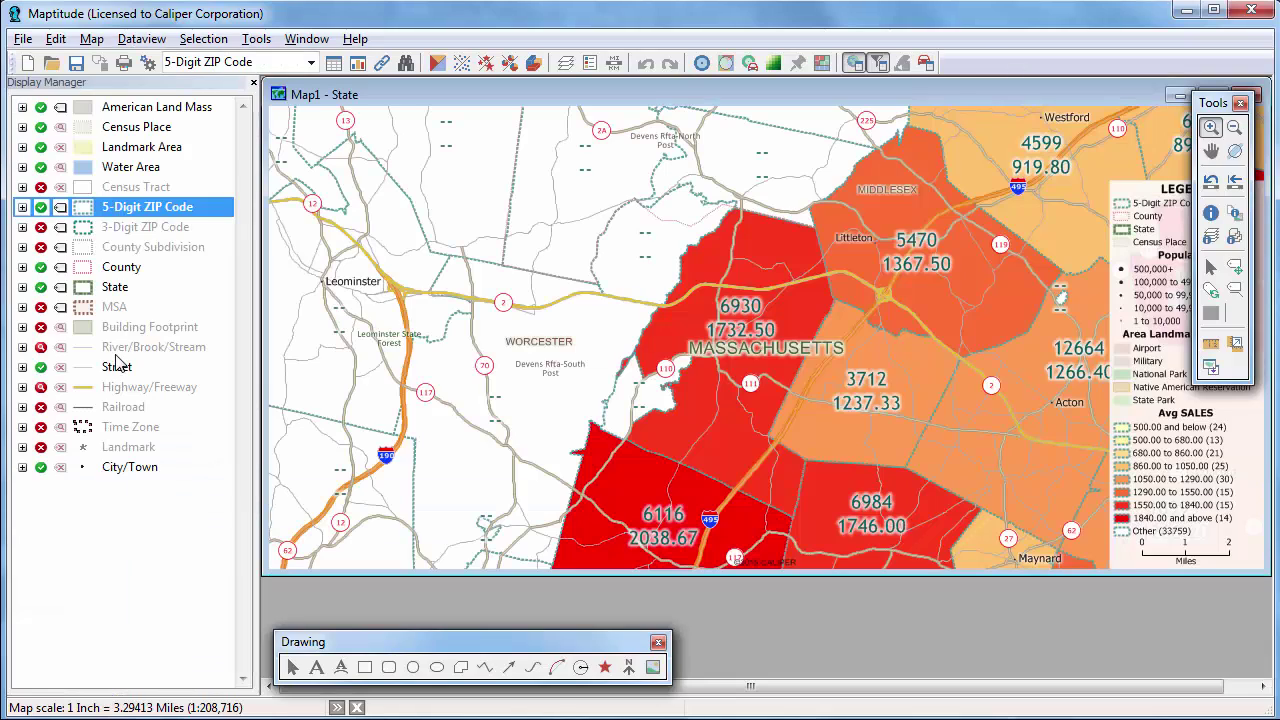
pyautogui.click(307, 39)
pyautogui.click(332, 66)
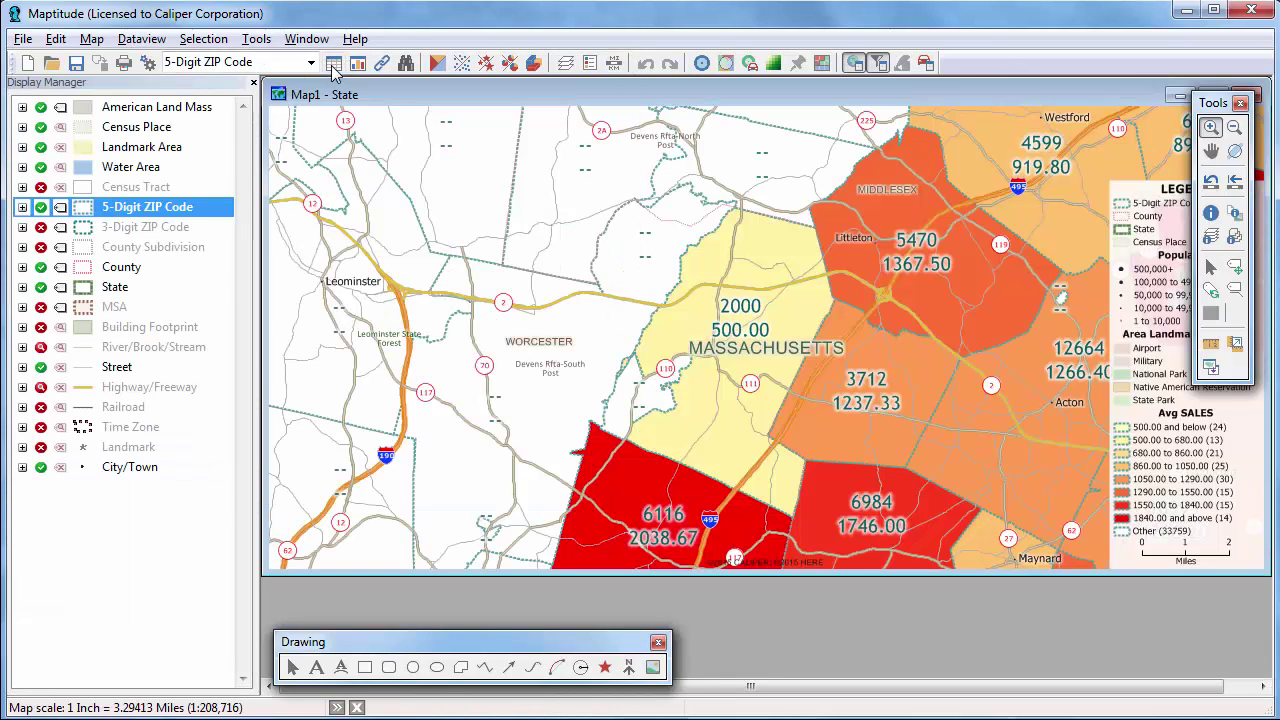